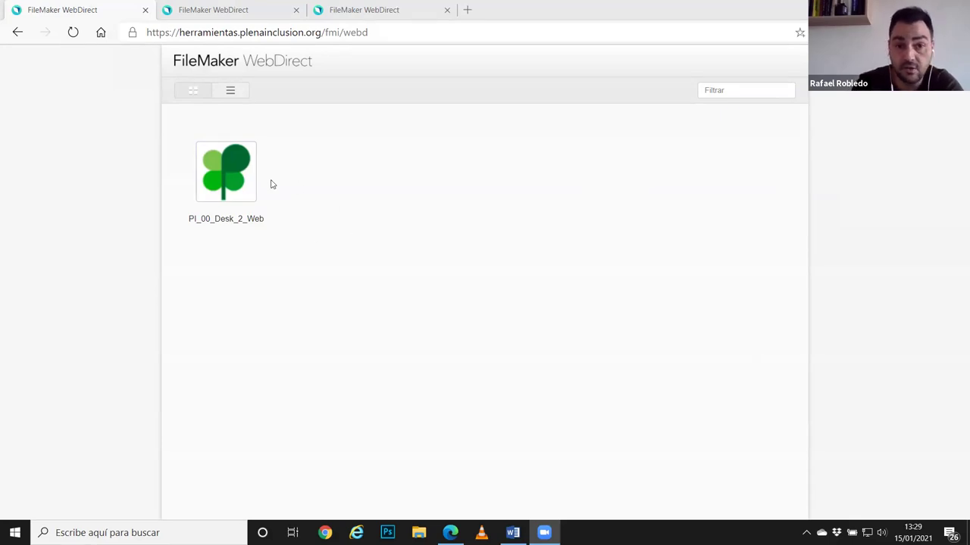
Open the PI_00_Desk_2_Web database and copy the entity's username from the Word document into the Usuario field.
click(216, 177)
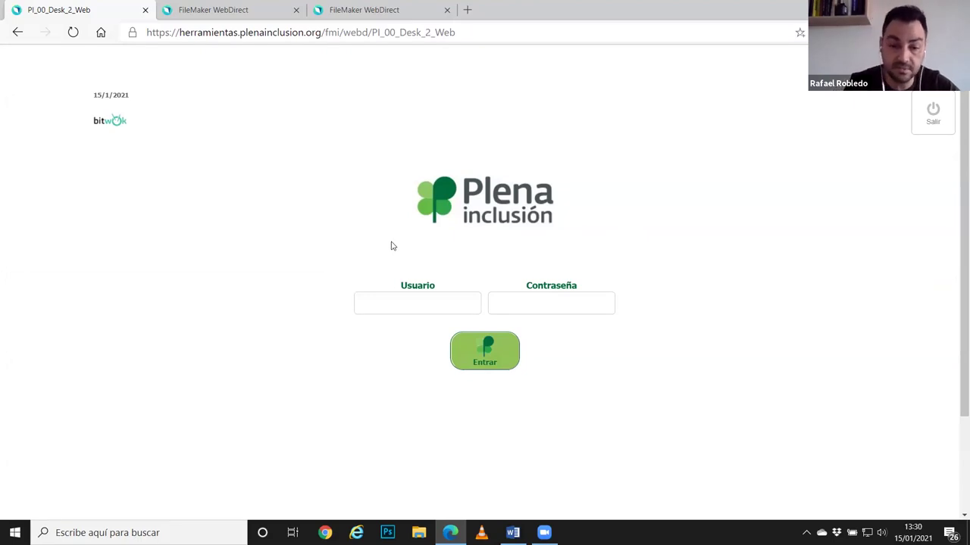
click(398, 305)
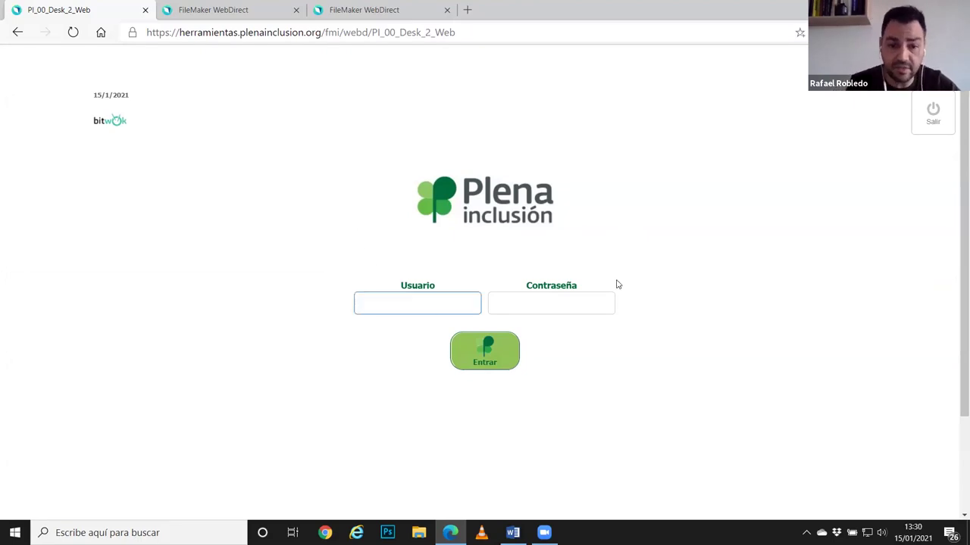
click(513, 533)
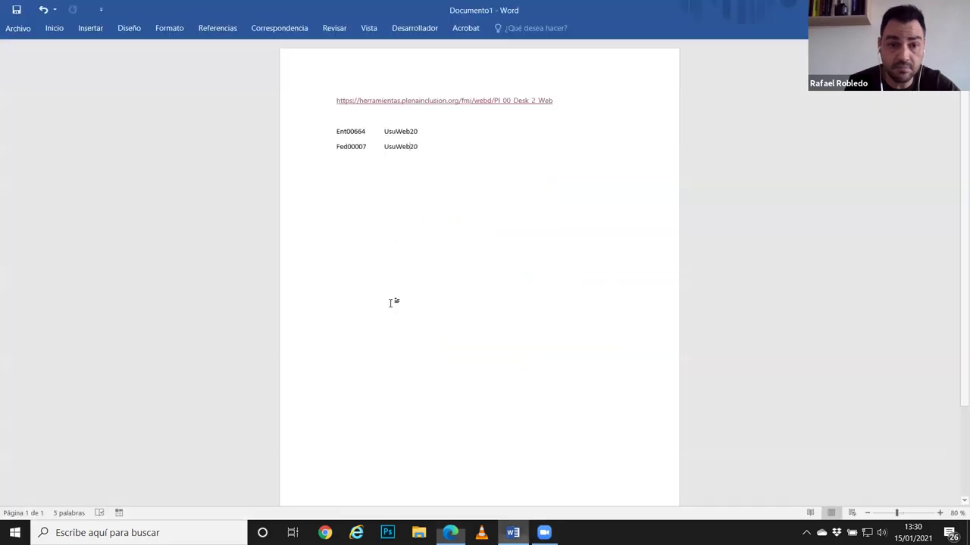
double_click(356, 133)
key(ctrl+c)
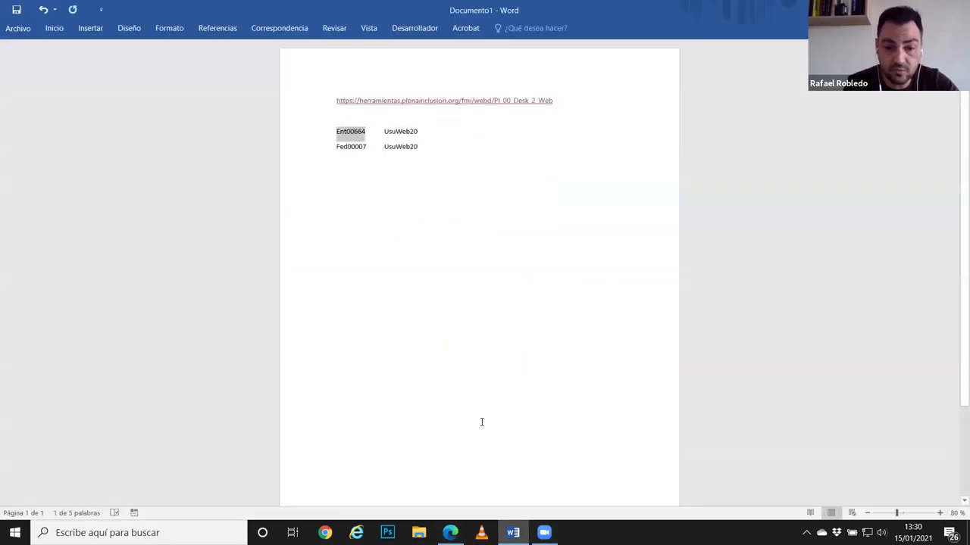
click(450, 533)
key(ctrl+v)
Copy the account password from the Word document into the Contraseña field and log in.
click(495, 306)
click(512, 532)
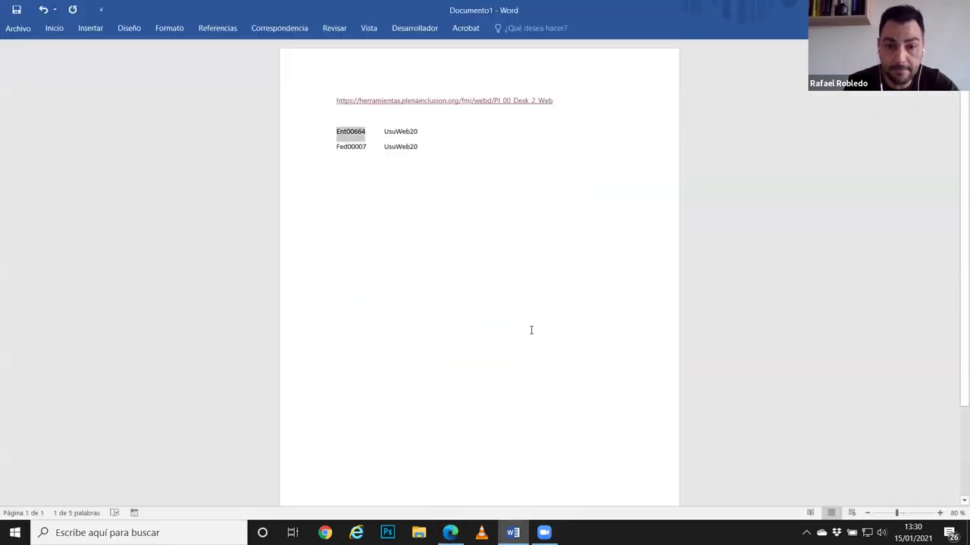
double_click(395, 133)
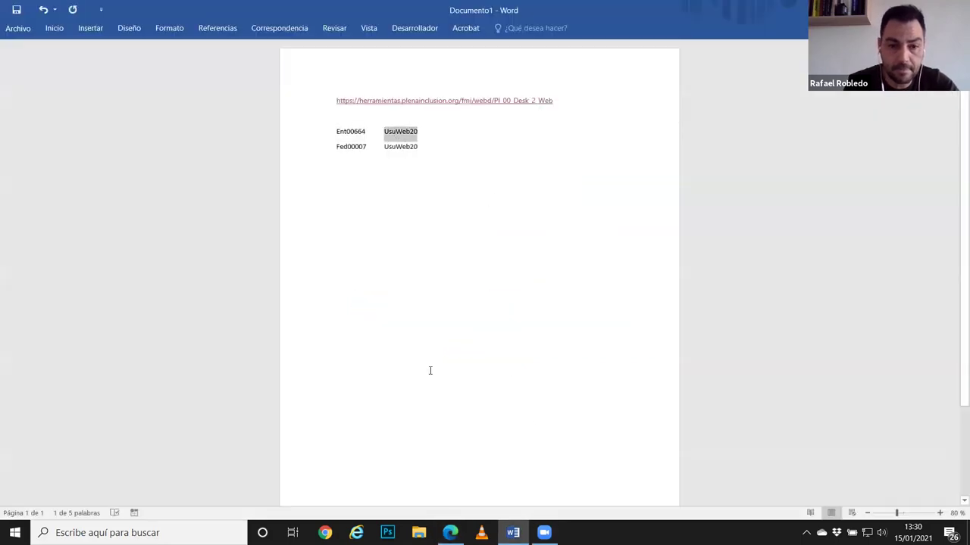
click(450, 533)
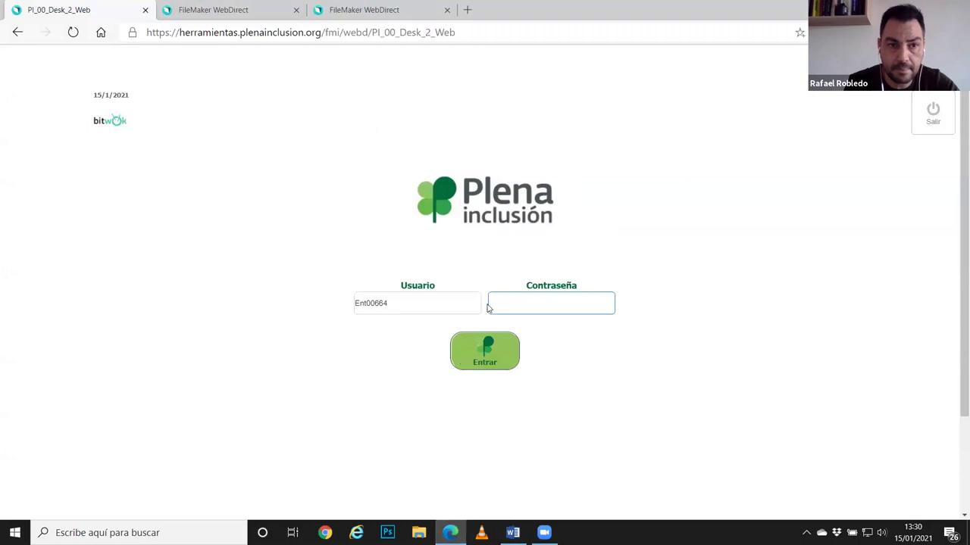
key(ctrl+v)
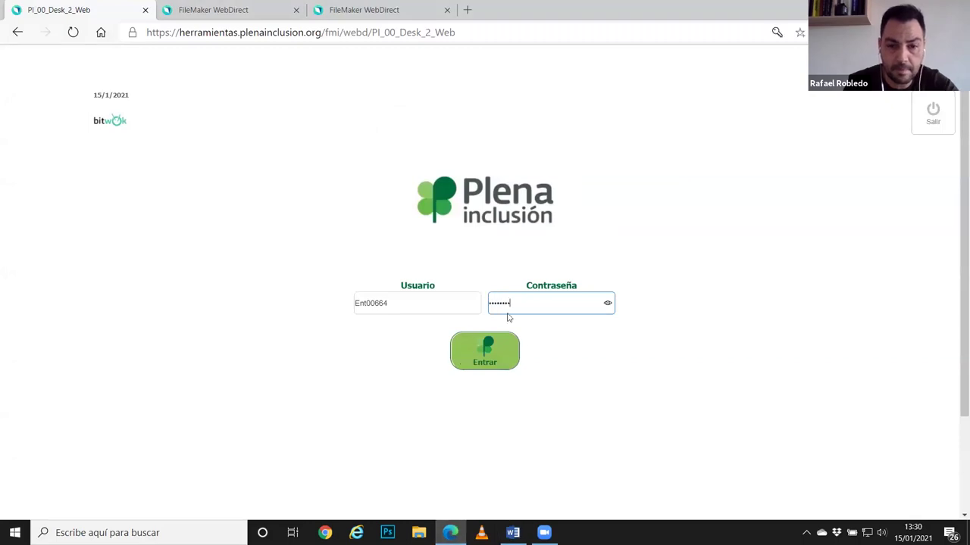
click(487, 349)
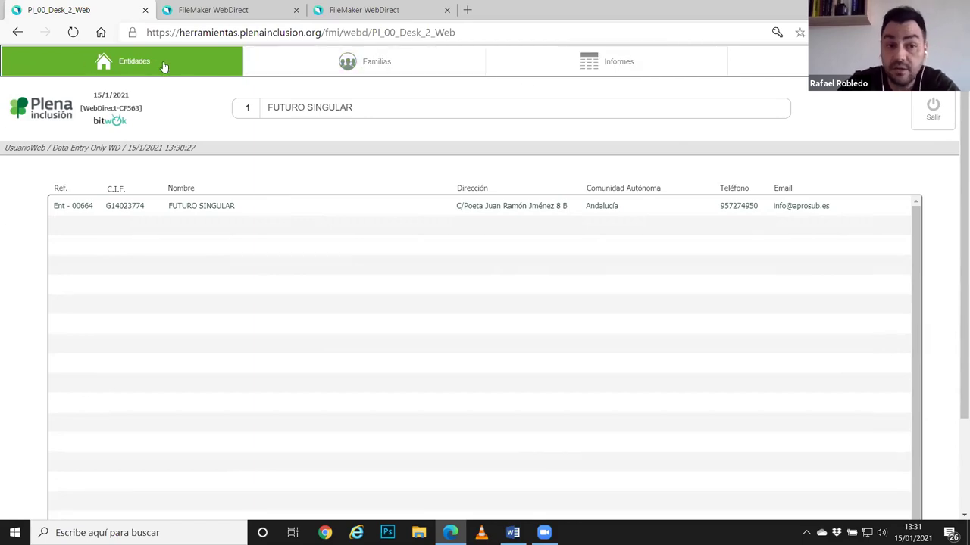
Look through the Familias list and the Informes report filters, returning to the Entidades list.
click(203, 212)
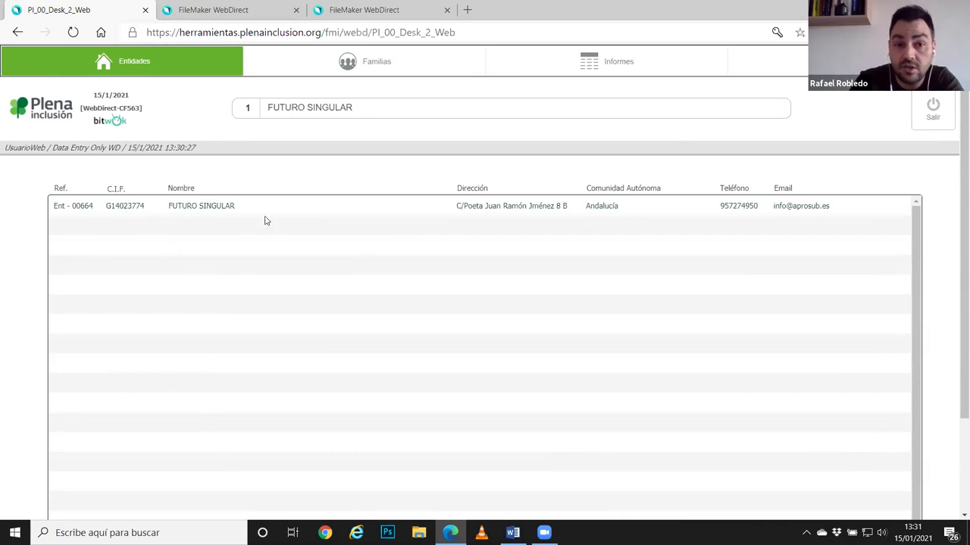
click(353, 62)
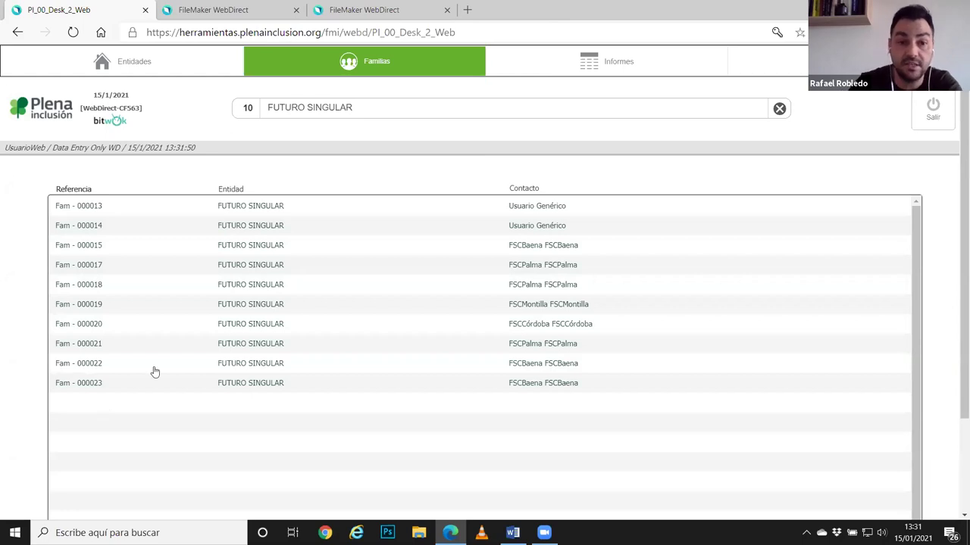
click(587, 72)
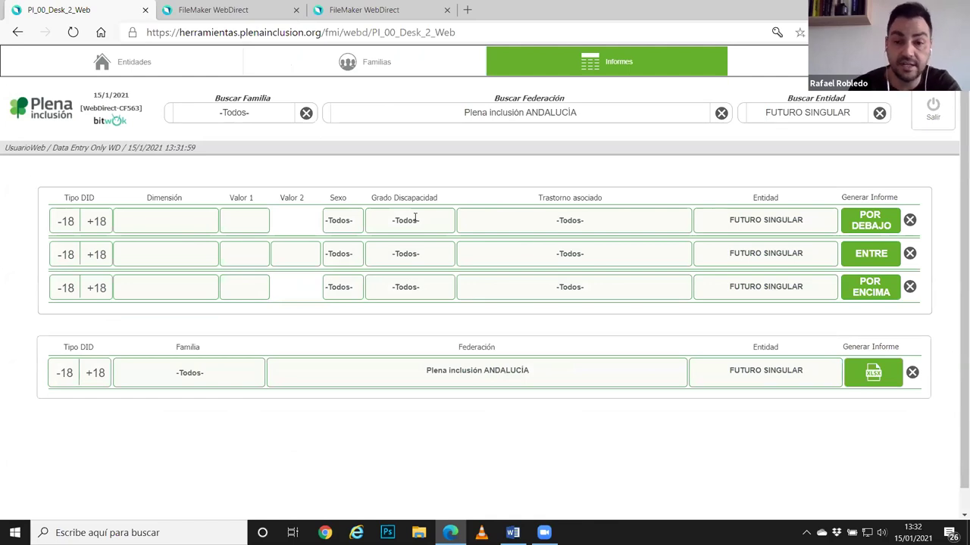
click(110, 63)
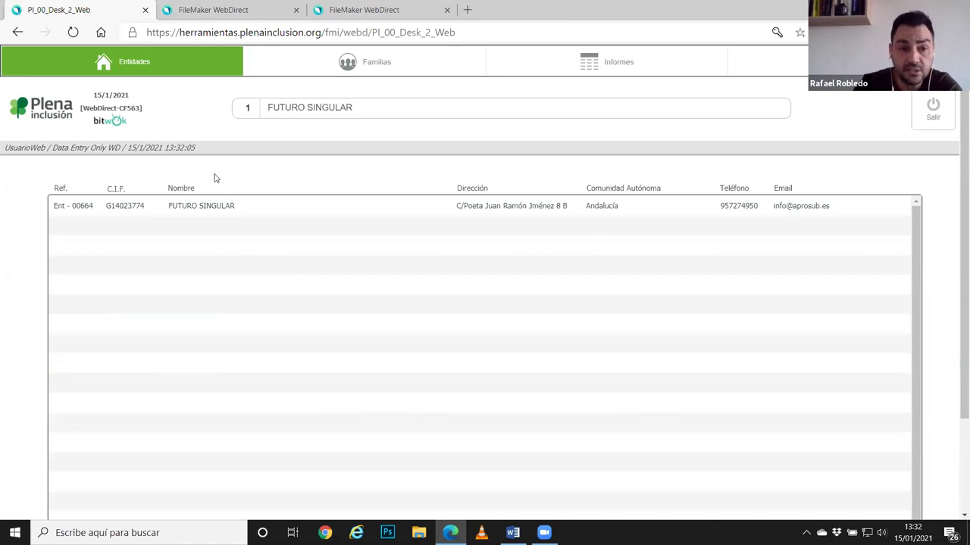
Open the FUTURO SINGULAR entity record and go through its general data fields as far as the entity name.
click(201, 207)
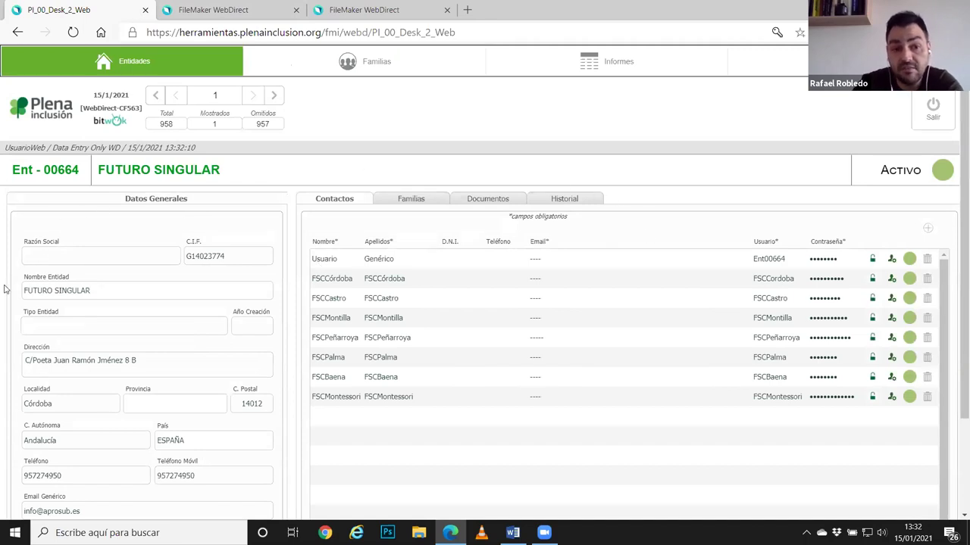
click(153, 258)
key(Tab)
key(Tab)
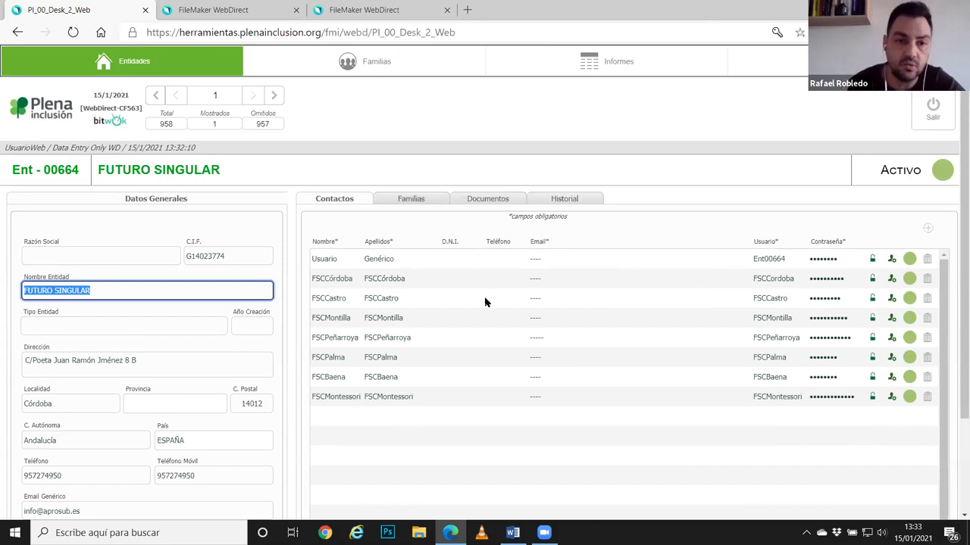
Compare the entity's linked families with its contacts, ending on the families list.
click(387, 199)
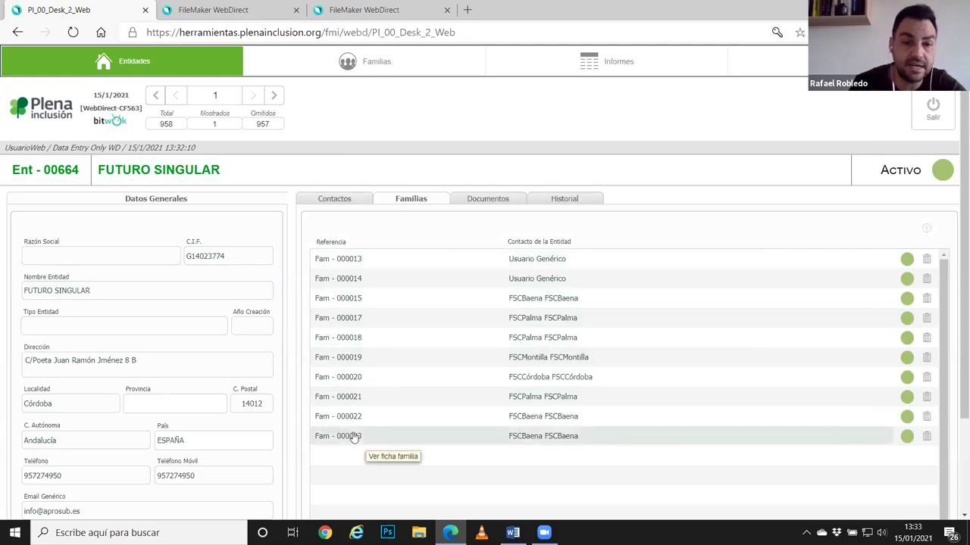
click(345, 203)
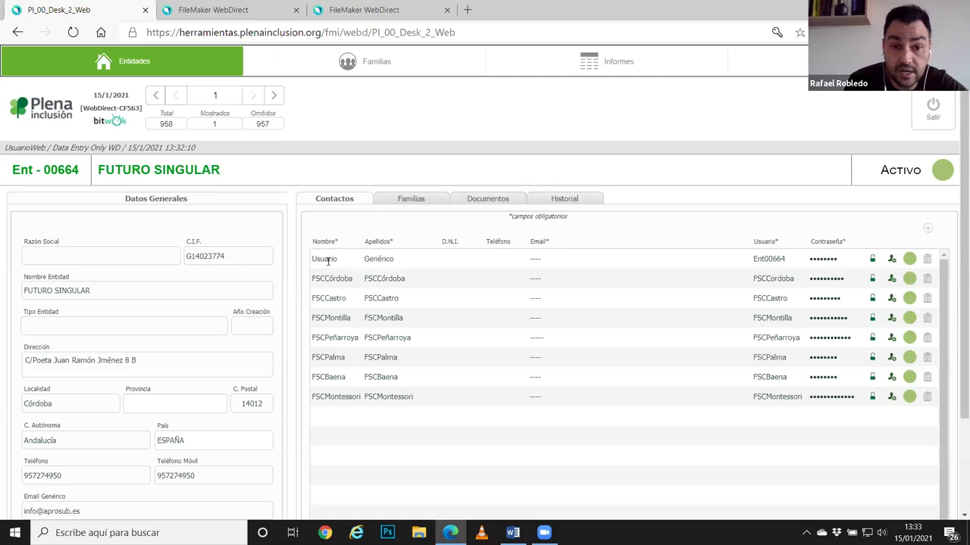
click(407, 202)
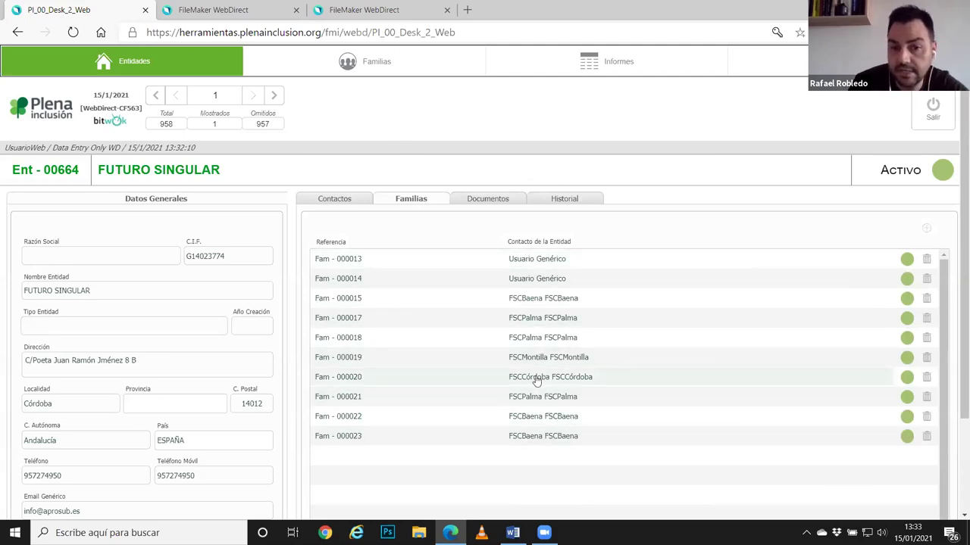
Add a new family record to the FUTURO SINGULAR entity and accept its creation.
click(926, 228)
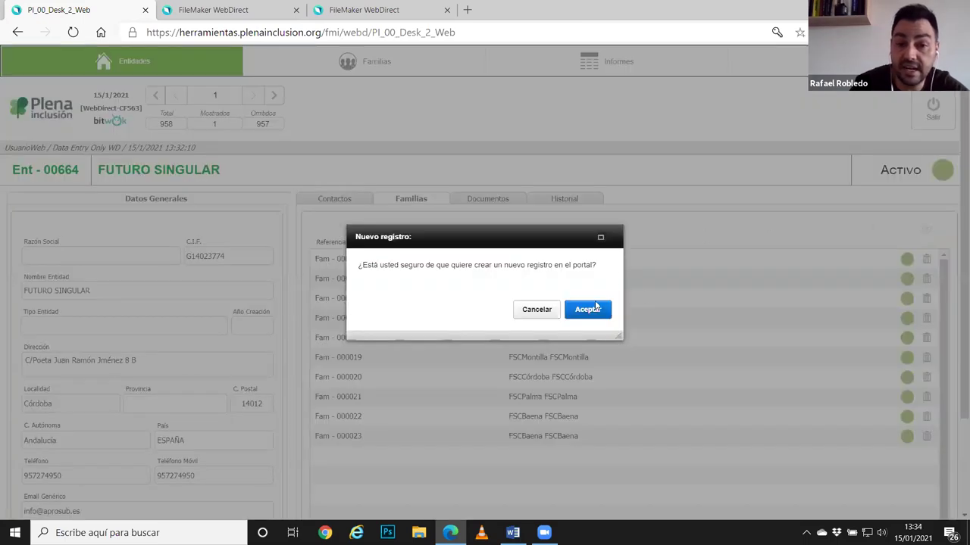
click(549, 310)
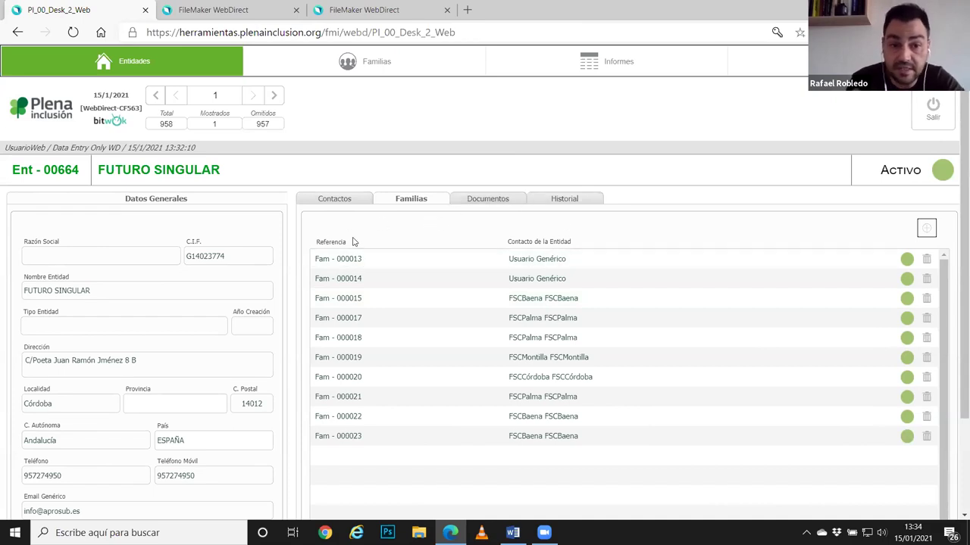
click(927, 228)
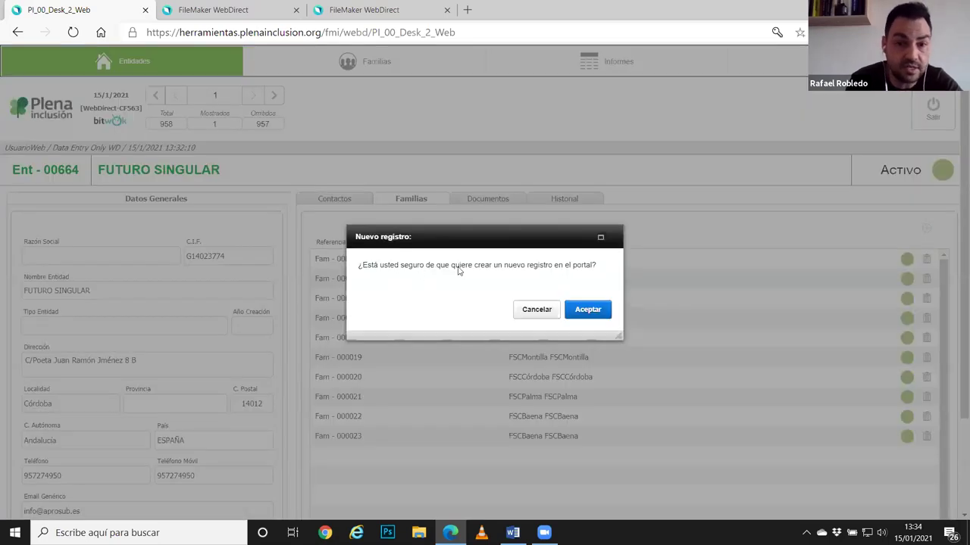
click(588, 311)
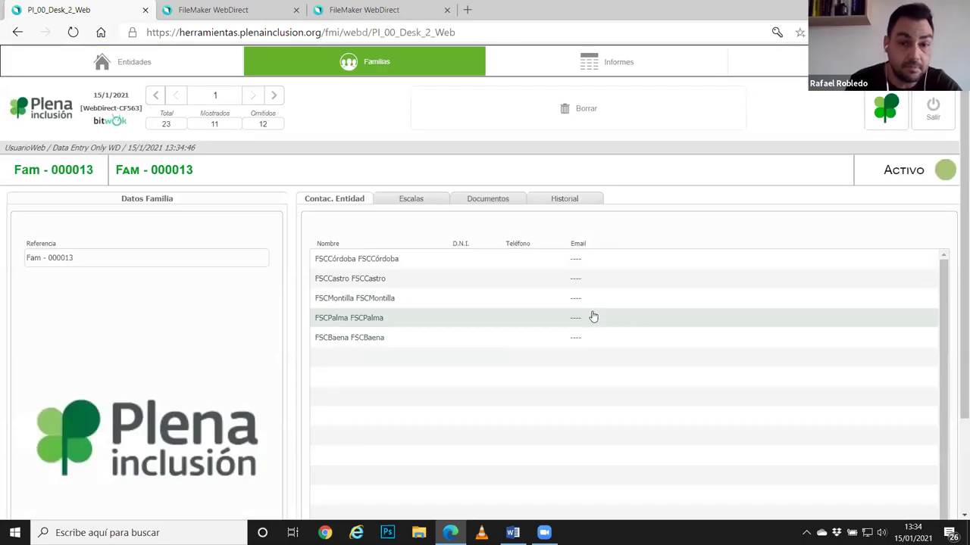
Open the newly created family from the full Familias list and select its reference text.
click(404, 64)
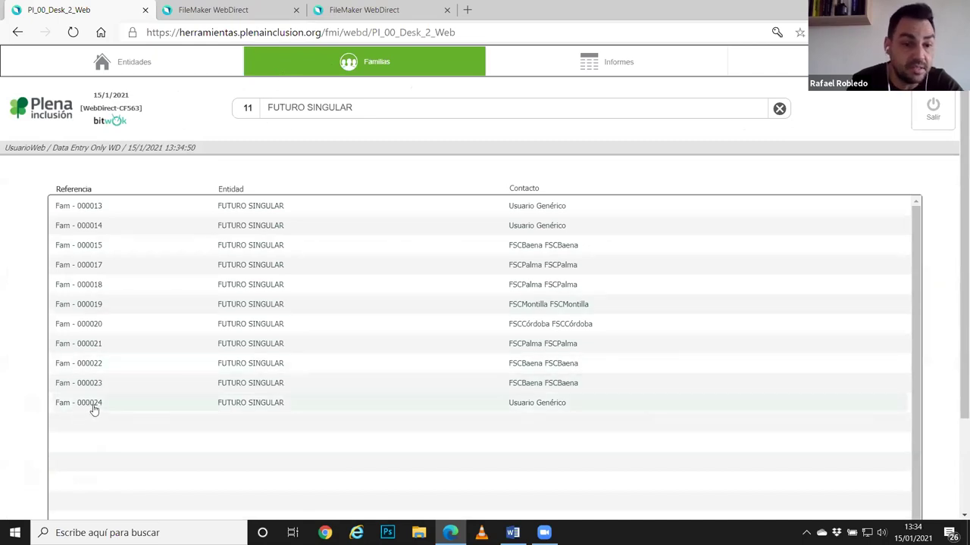
click(92, 405)
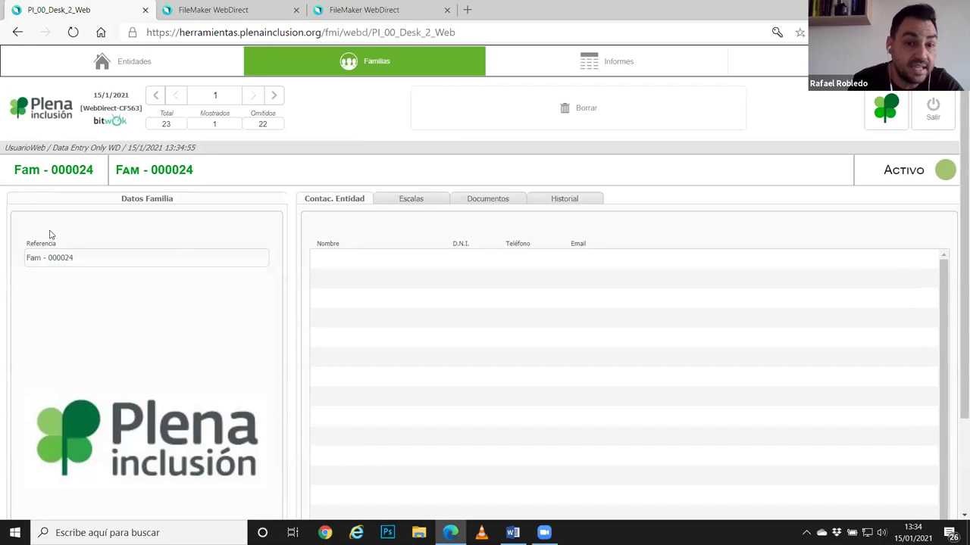
click(79, 261)
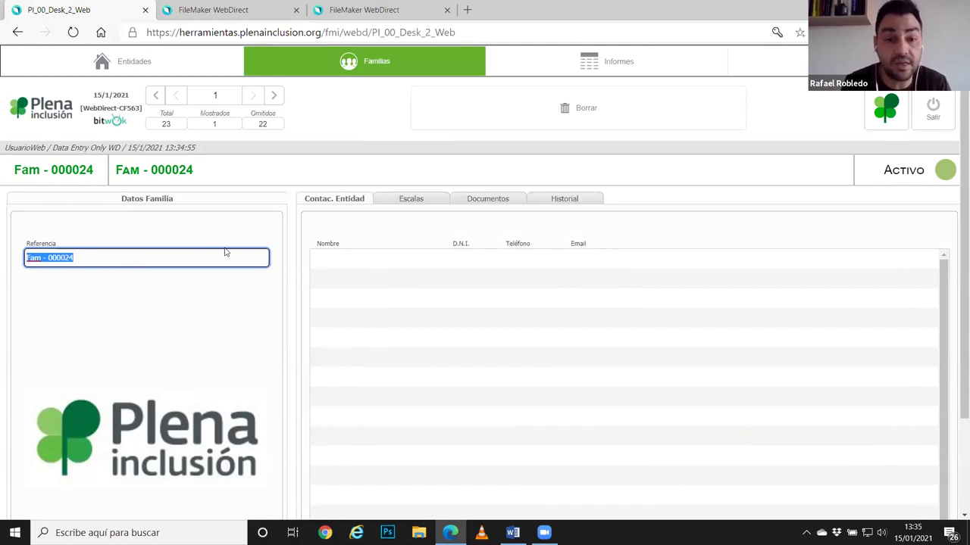
Create a new +18 scale for the new family record.
click(391, 206)
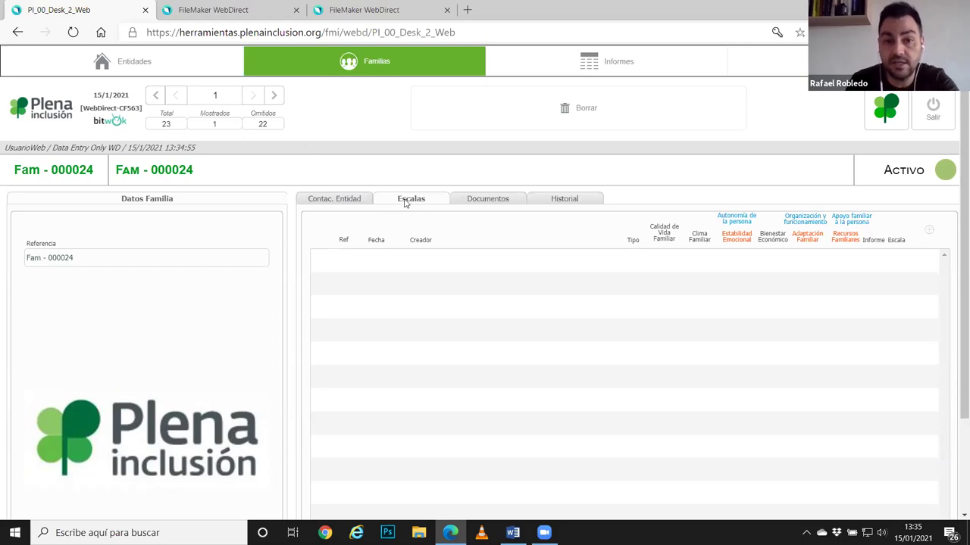
click(929, 230)
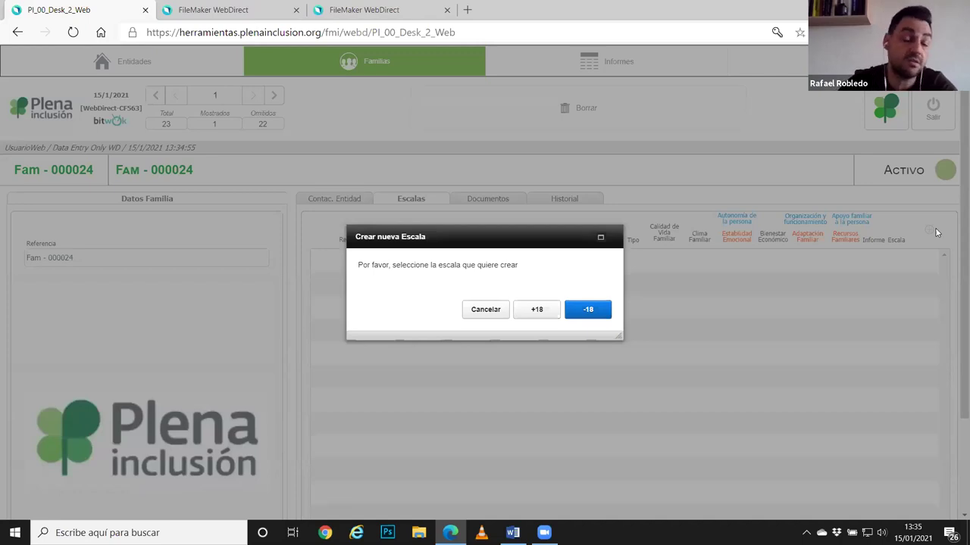
click(536, 310)
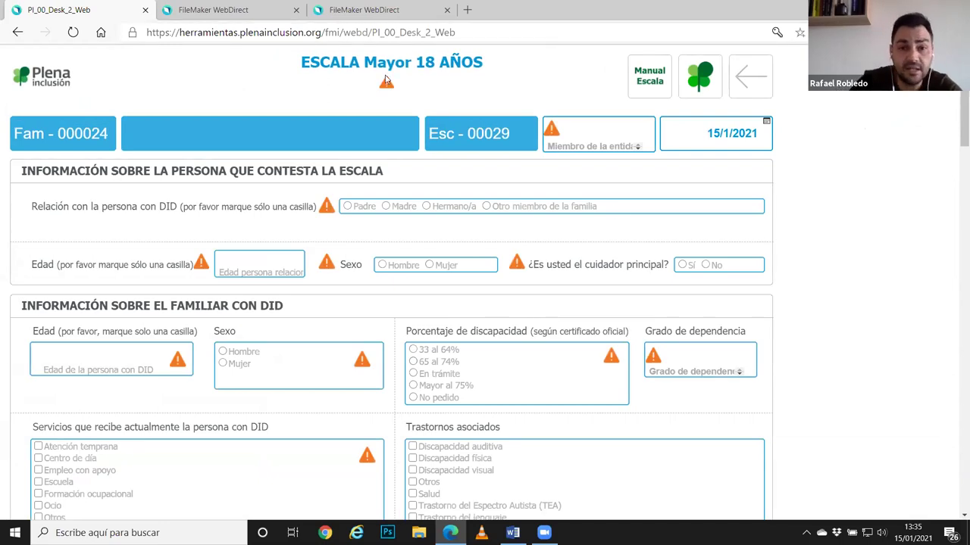
Set the scale's entity member to Usuario Genérico and review the form's respondent and relative information sections.
scroll(649, 336, down, 1)
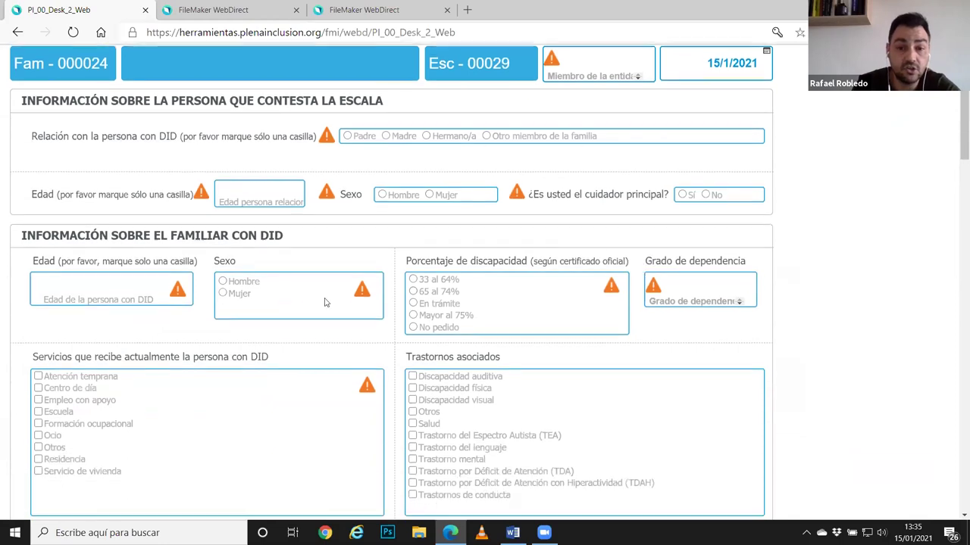
scroll(295, 313, down, 1)
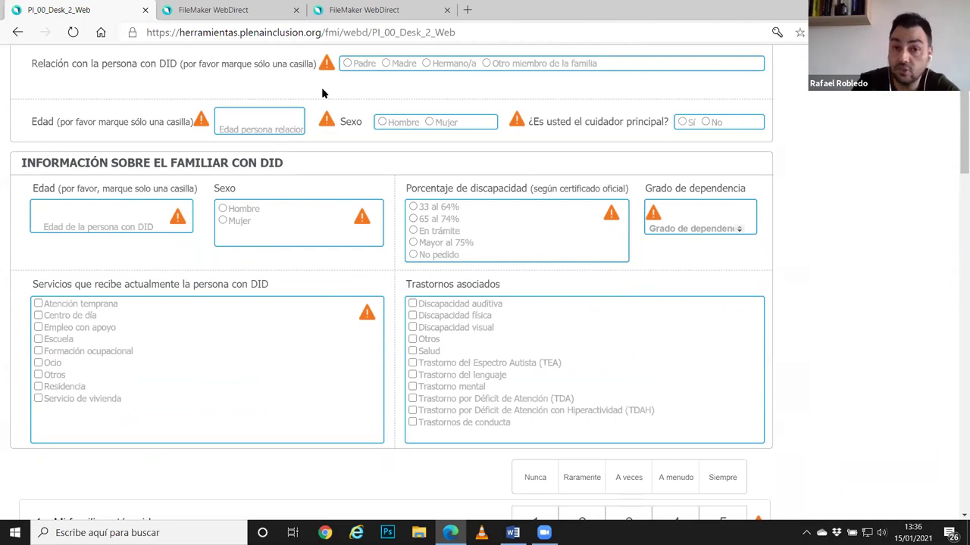
scroll(627, 148, up, 2)
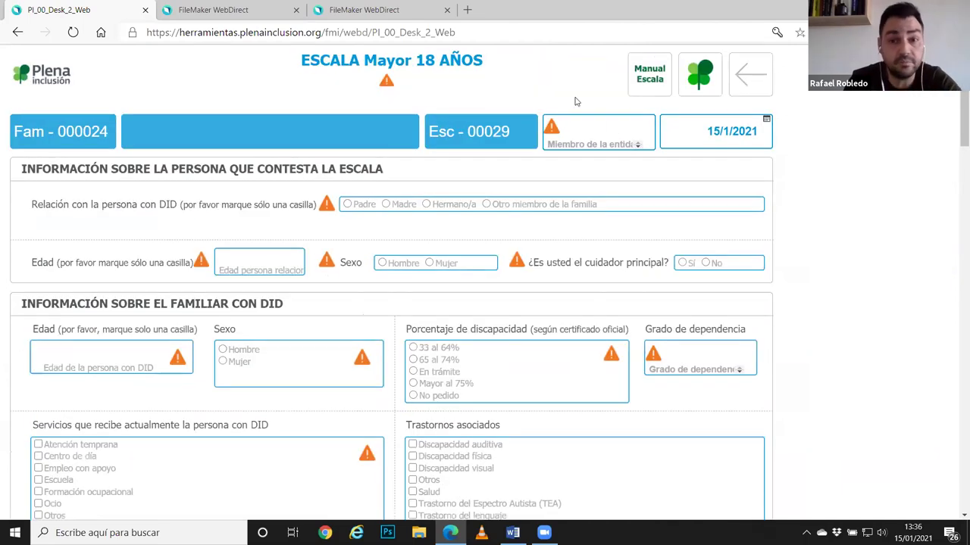
click(635, 148)
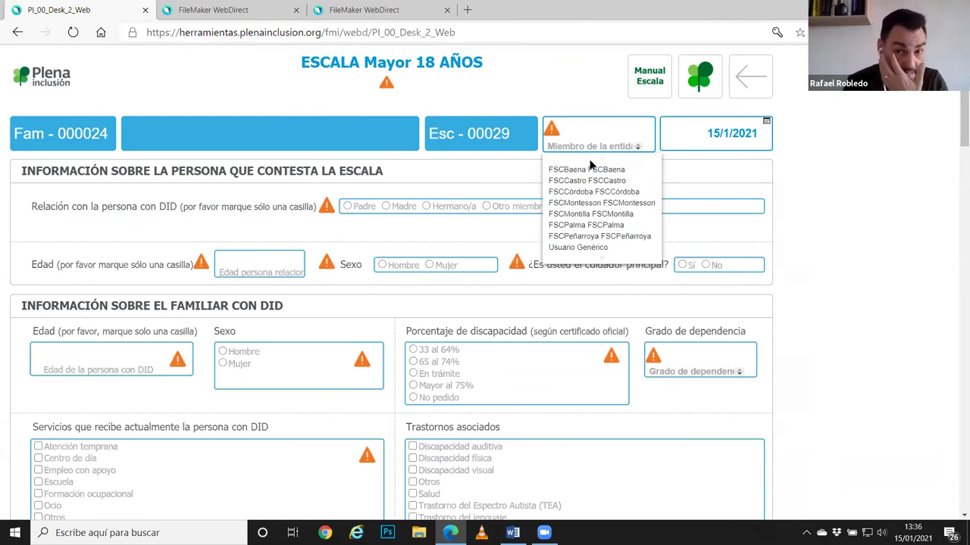
click(581, 247)
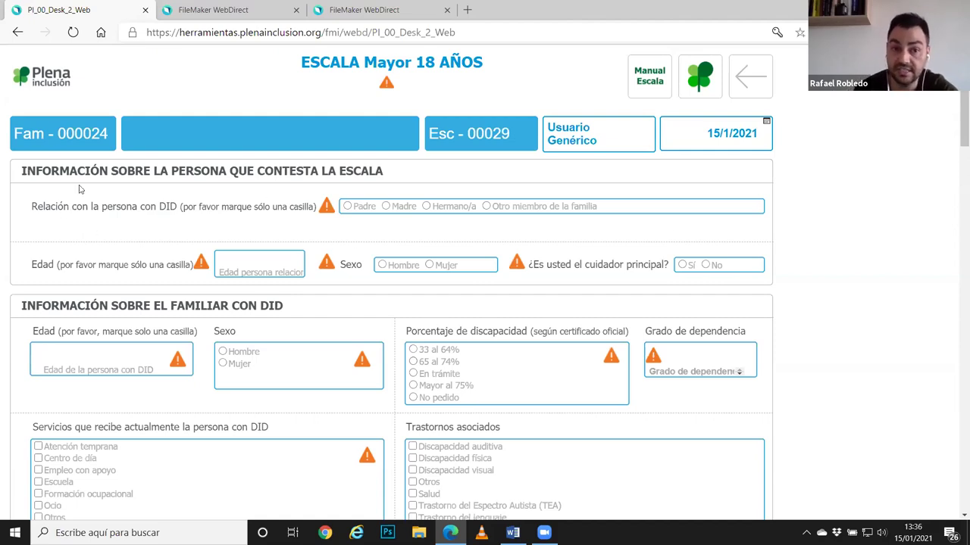
scroll(135, 245, down, 1)
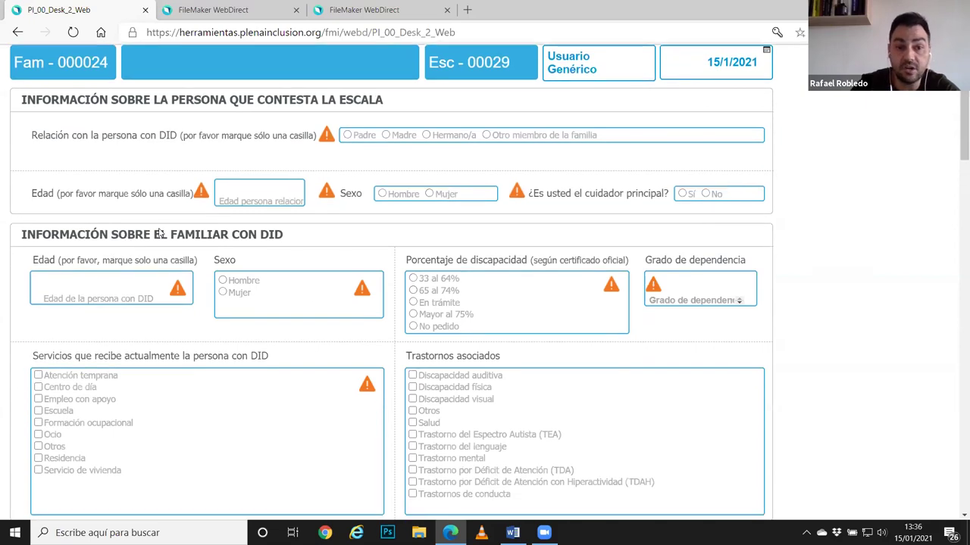
scroll(135, 265, down, 2)
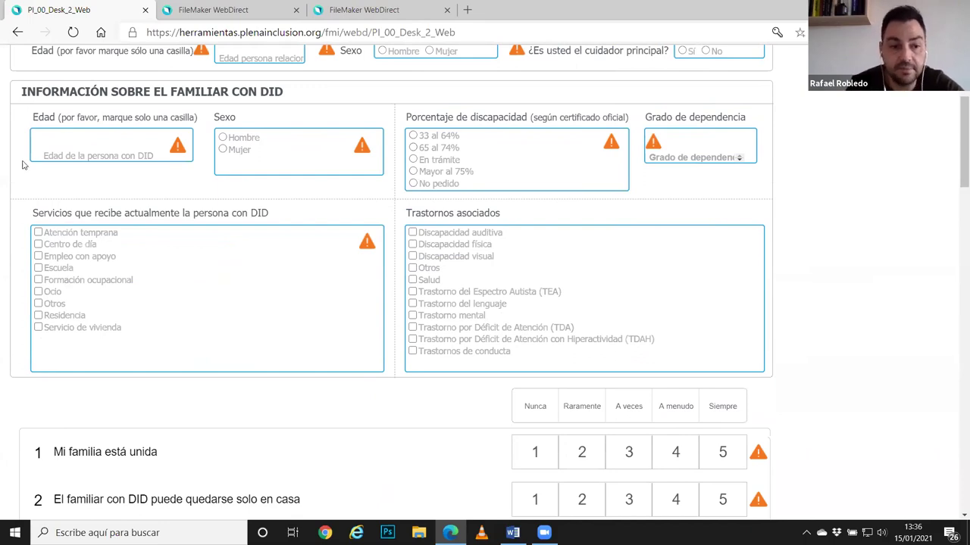
Set the relative's disability percentage to 33 al 64% and the degree of dependency to Grado 2.
click(413, 134)
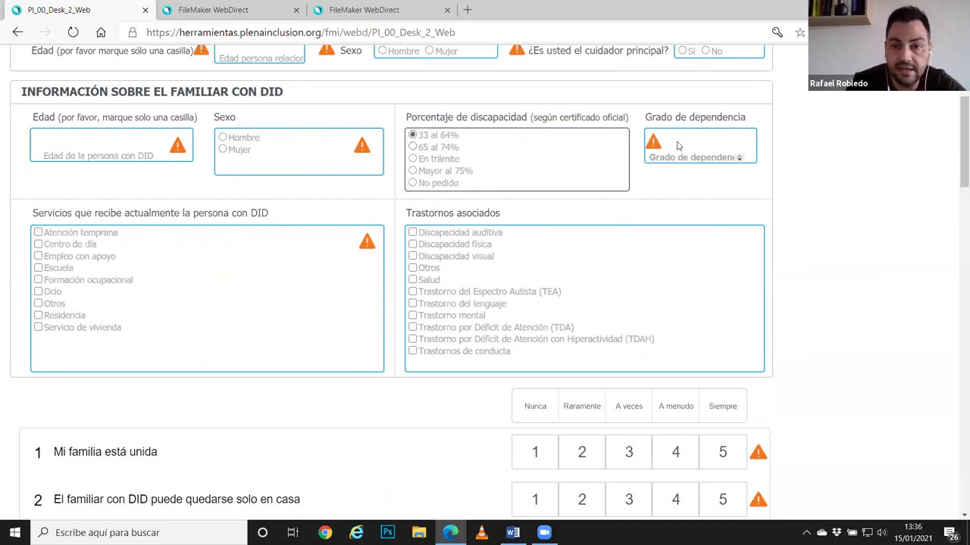
click(739, 158)
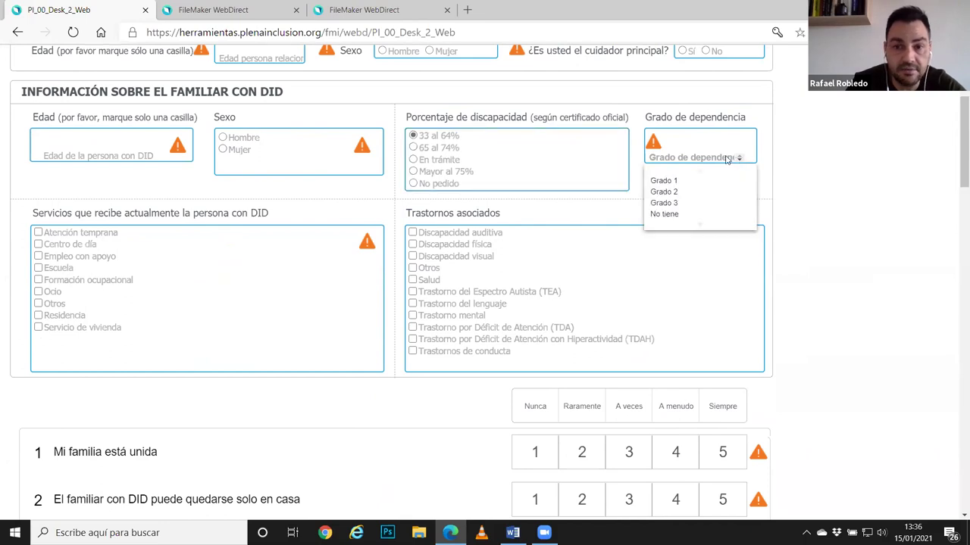
click(690, 190)
Try to mark Atención temprana and Centro de día as services received while leaving the relative's age empty.
click(146, 149)
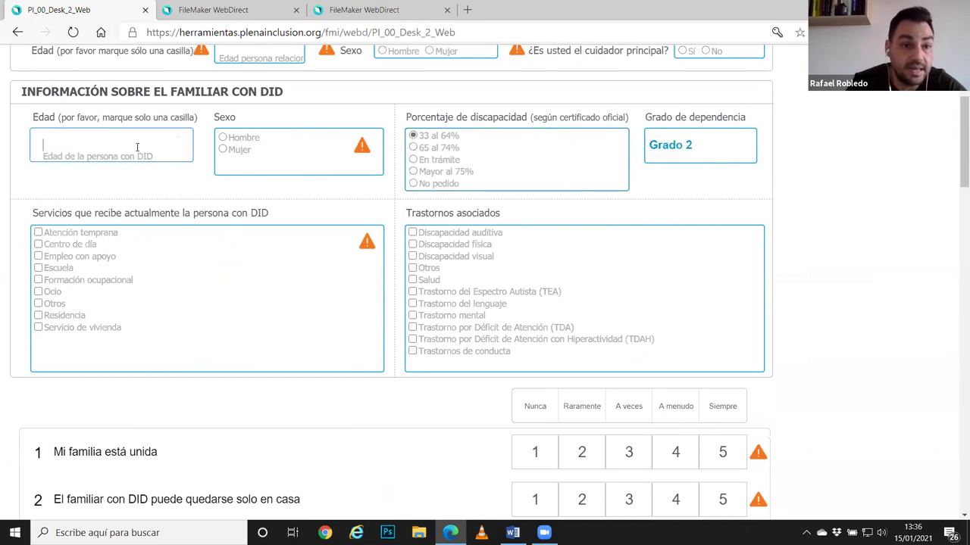
scroll(172, 170, up, 1)
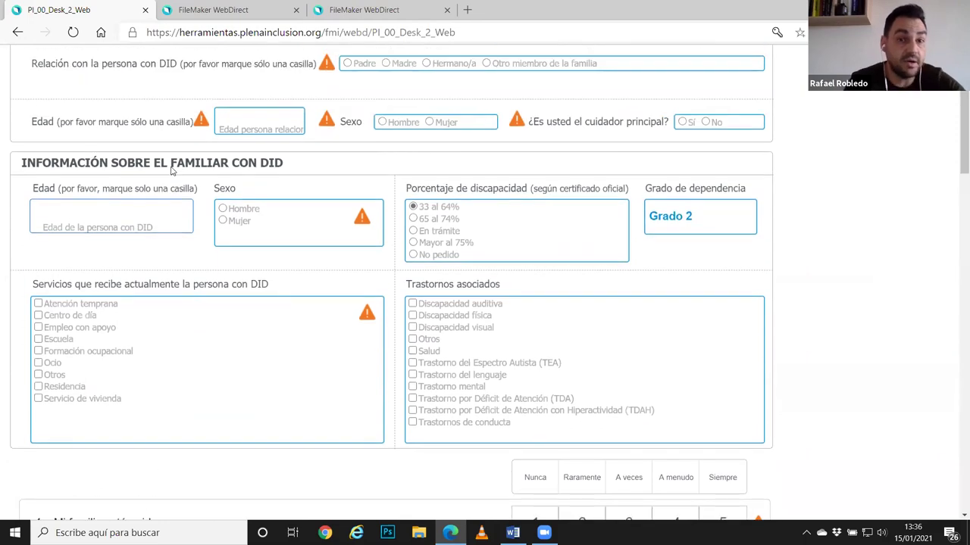
scroll(172, 170, up, 2)
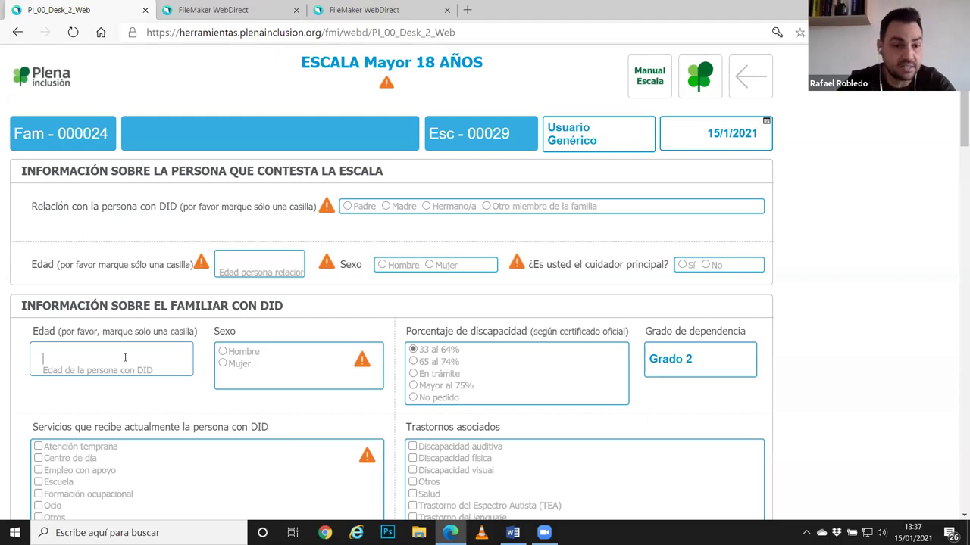
scroll(455, 368, down, 2)
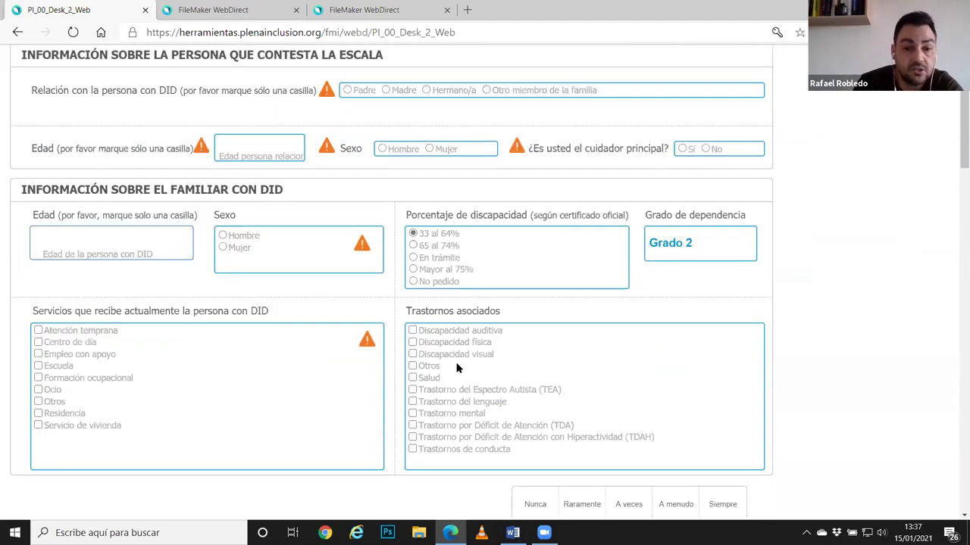
click(48, 303)
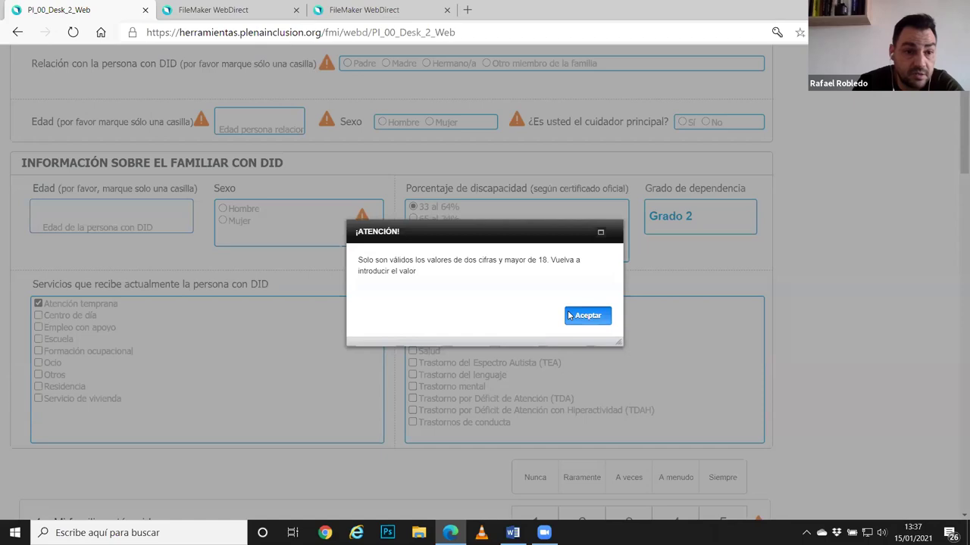
click(572, 314)
click(583, 316)
click(38, 315)
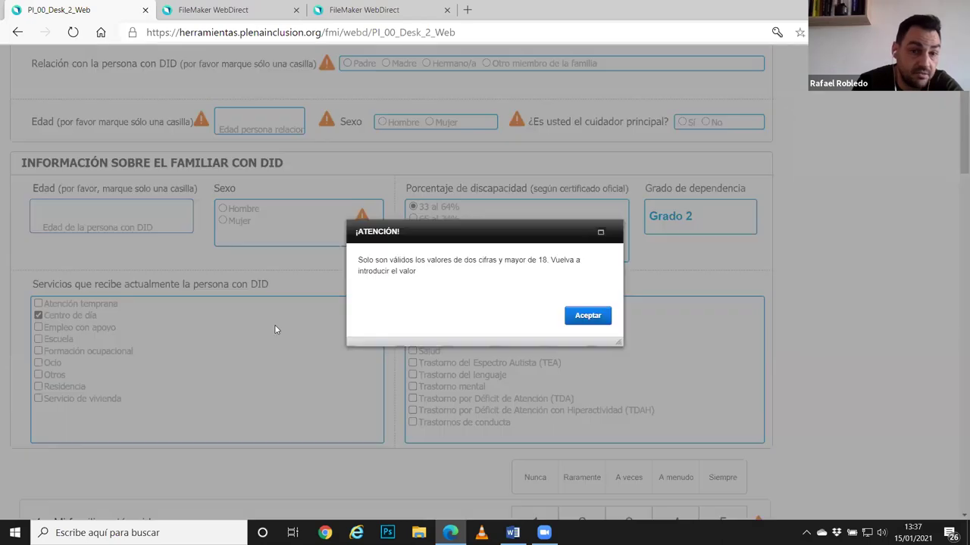
click(588, 316)
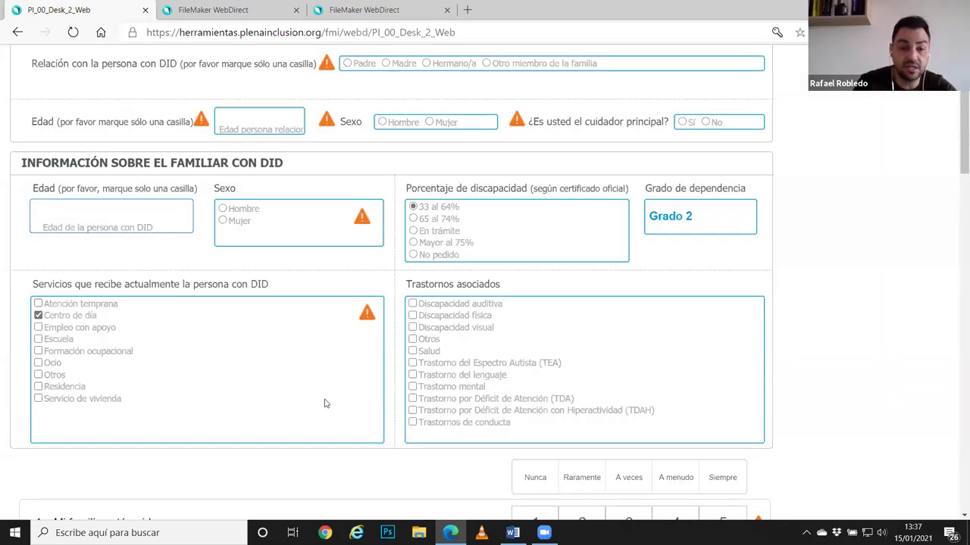
Look through the scale's 32 items and their five answer options from Nunca to Siempre.
scroll(331, 409, down, 5)
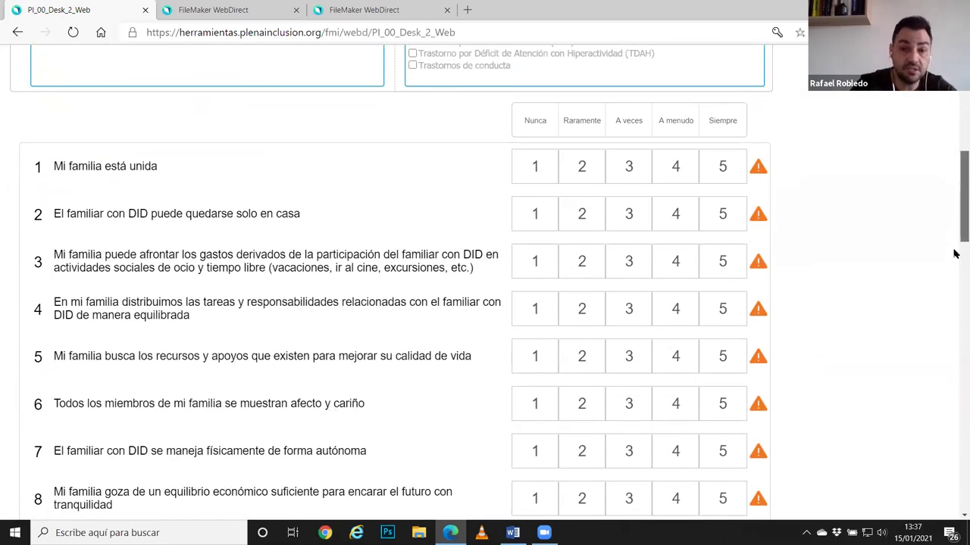
scroll(953, 250, down, 5)
scroll(945, 427, down, 10)
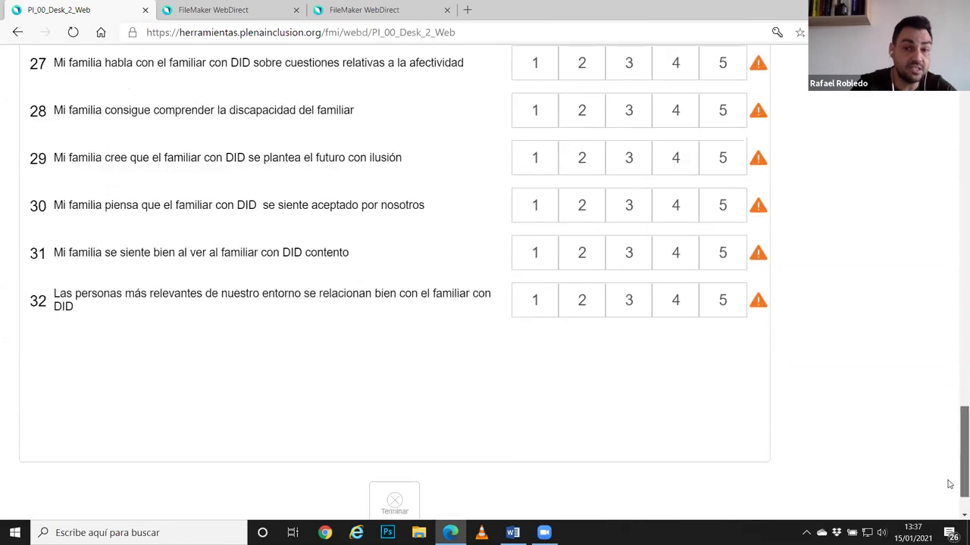
scroll(954, 429, up, 20)
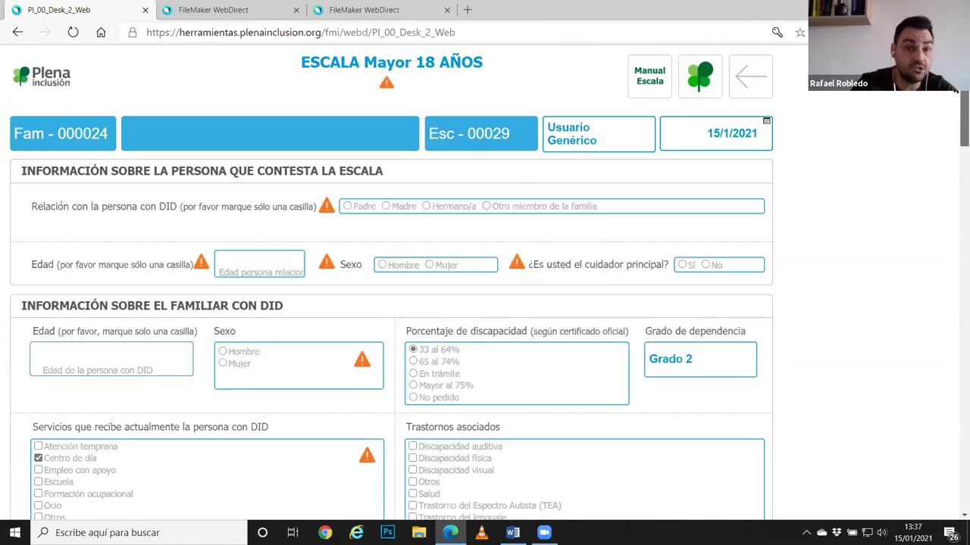
scroll(955, 152, down, 7)
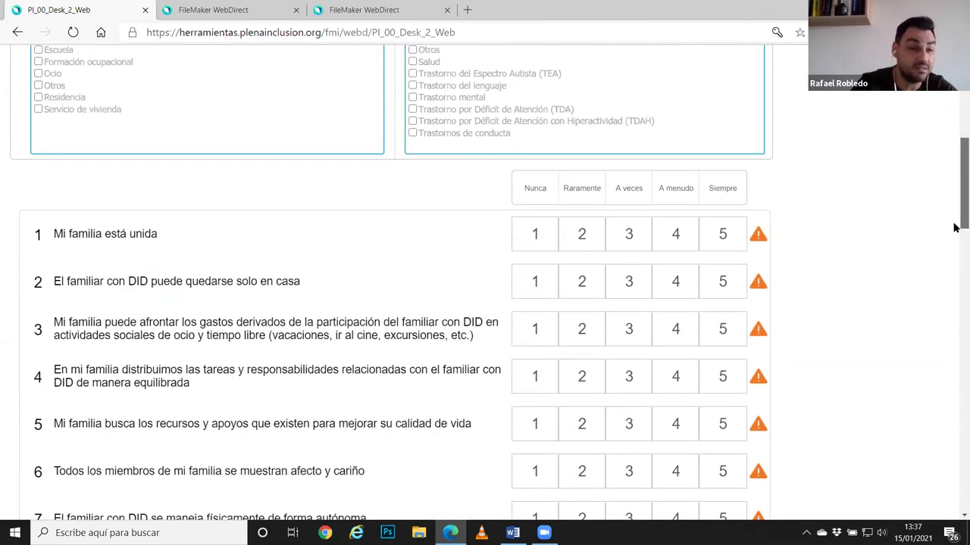
click(955, 229)
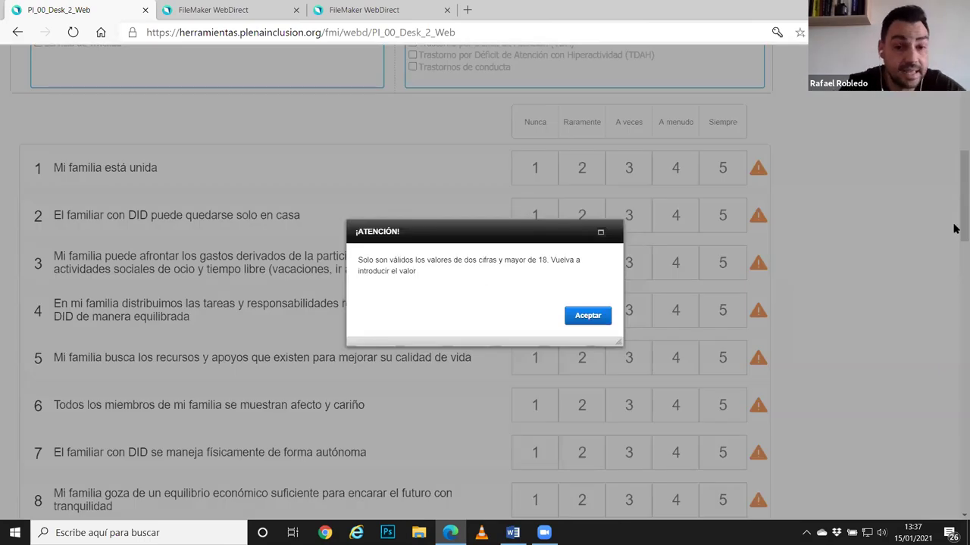
click(598, 317)
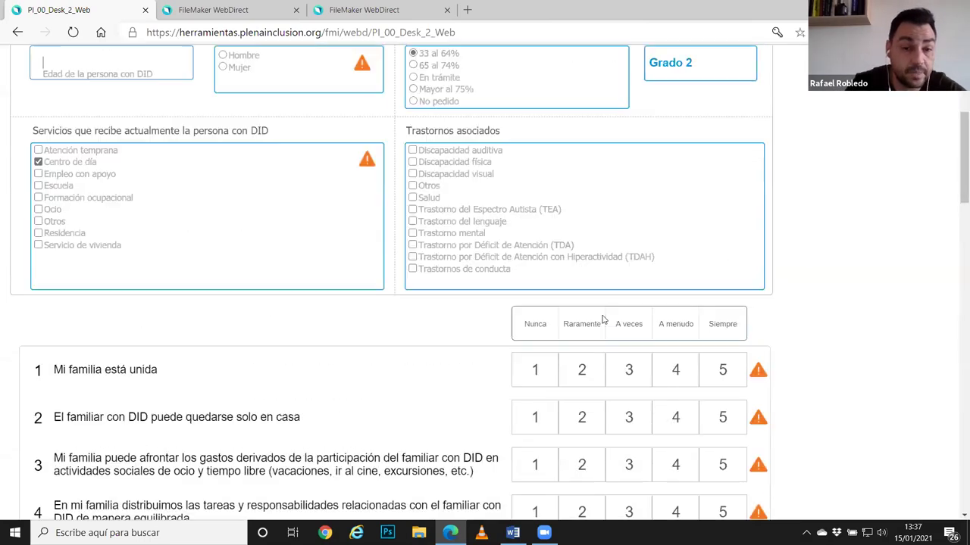
Enter 23 as the age of the relative with DID.
click(575, 379)
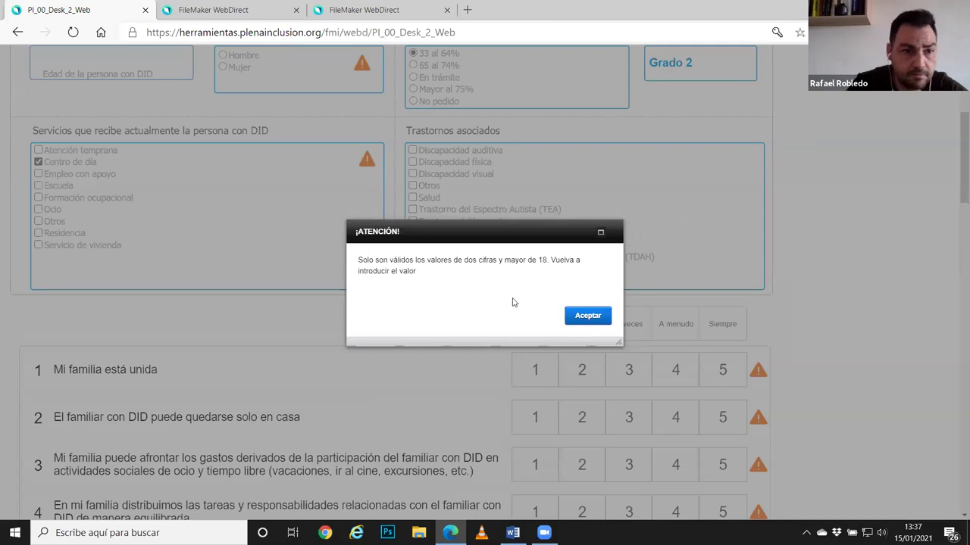
click(599, 316)
scroll(330, 275, up, 4)
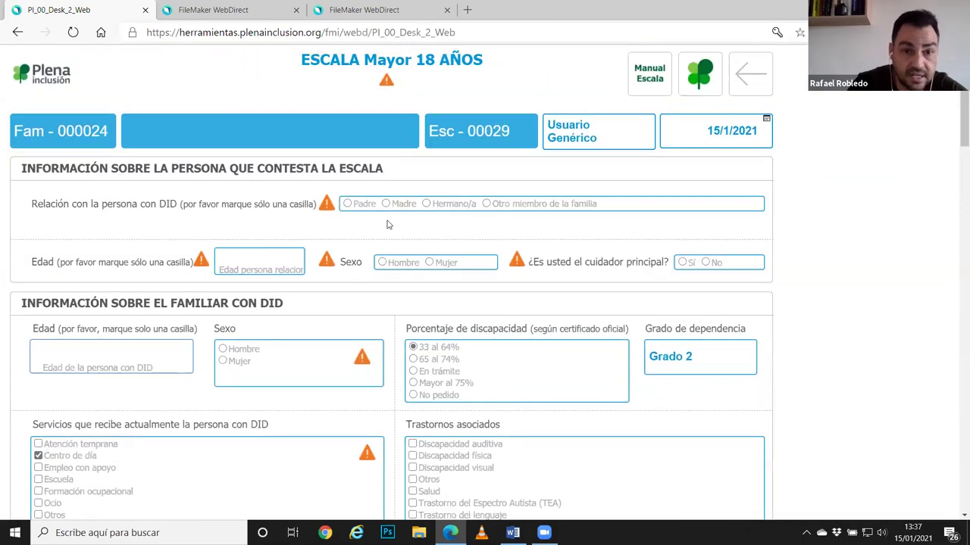
click(102, 356)
text(23)
click(169, 403)
Answer items 1 to 7 of the scale with 2, 3, 4, 2, 4, 4 and 2 respectively.
scroll(952, 242, down, 7)
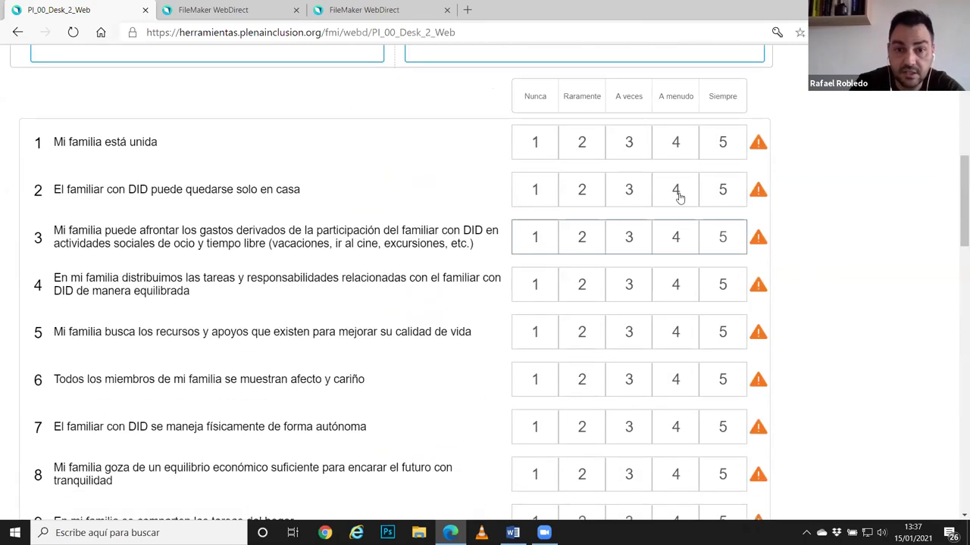
click(590, 163)
click(628, 191)
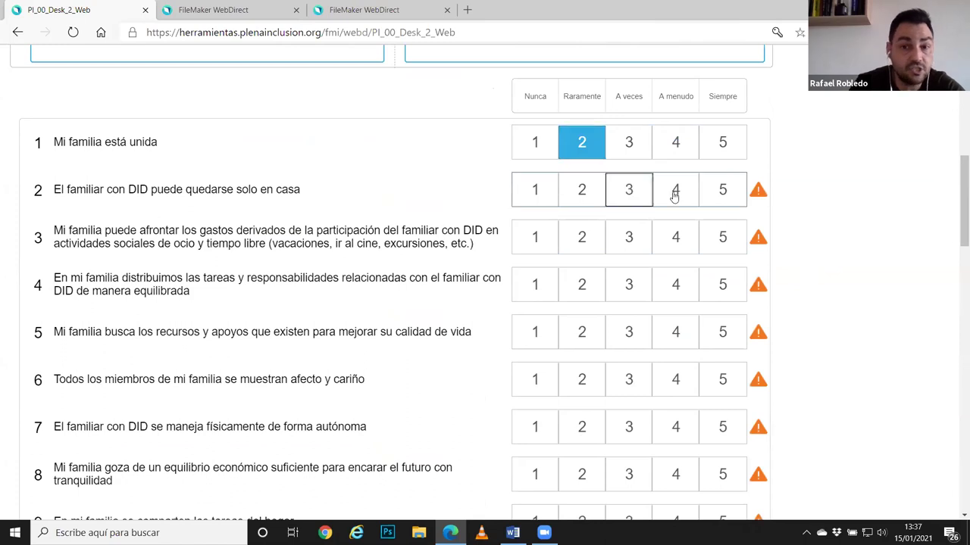
click(684, 238)
click(590, 286)
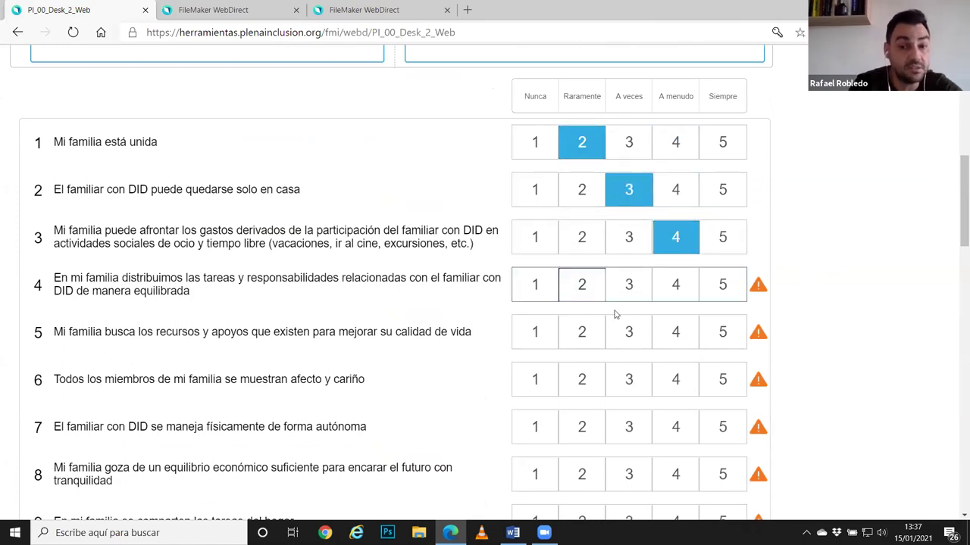
click(676, 336)
click(580, 425)
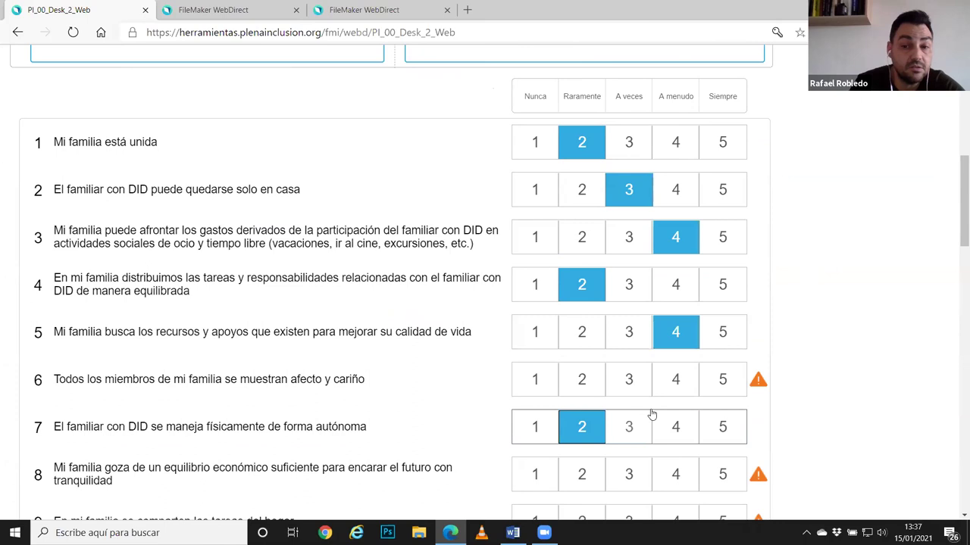
click(672, 383)
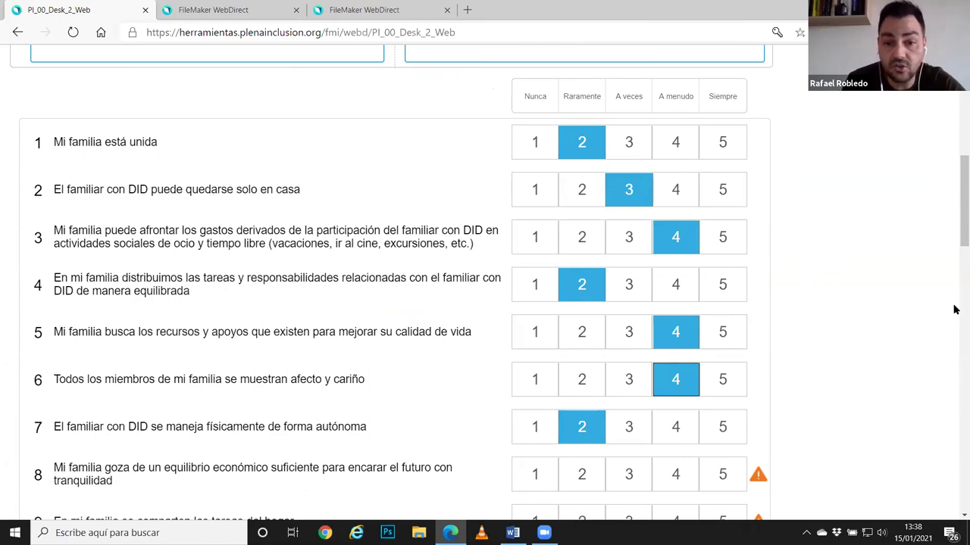
Try to finish the partly answered scale, dismiss the notice and return to the start of the form.
scroll(958, 227, down, 7)
scroll(954, 371, down, 10)
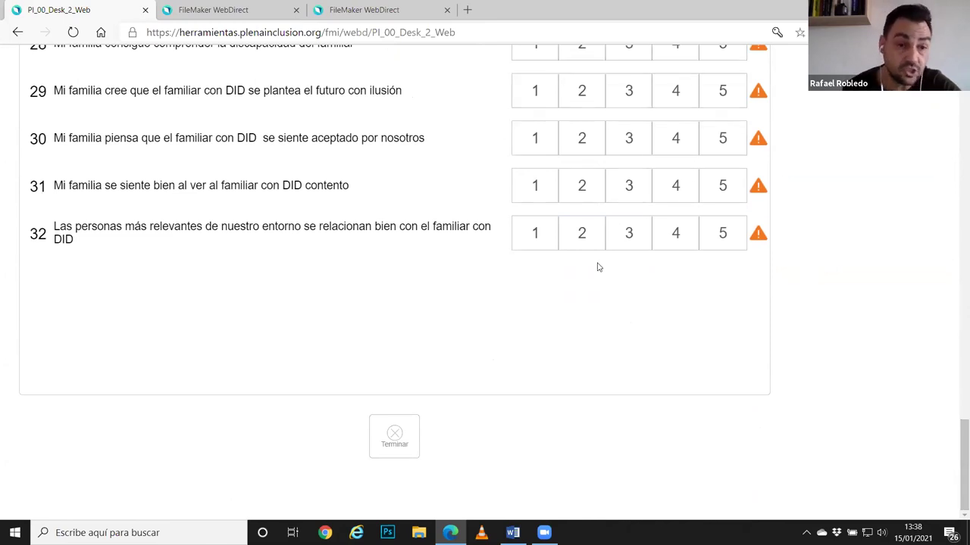
click(393, 431)
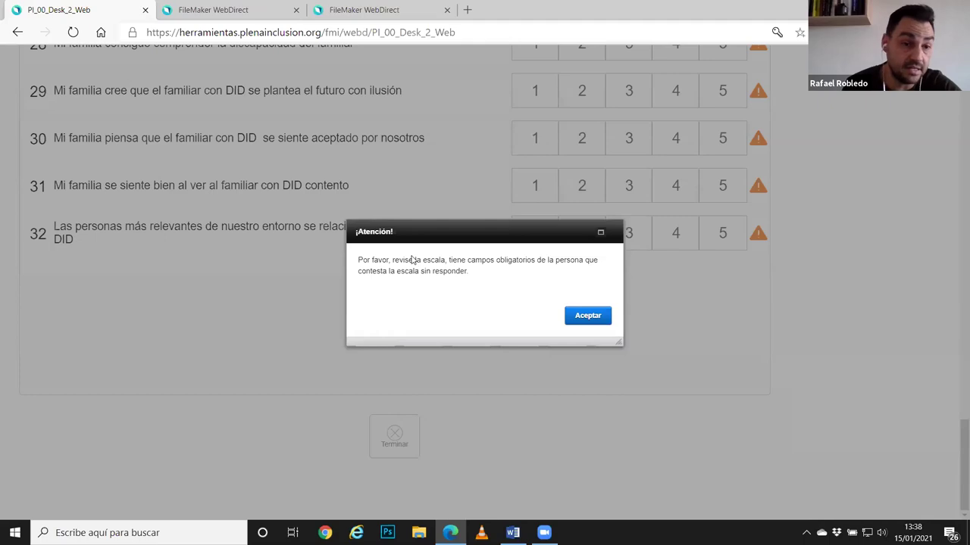
click(597, 324)
scroll(952, 454, up, 10)
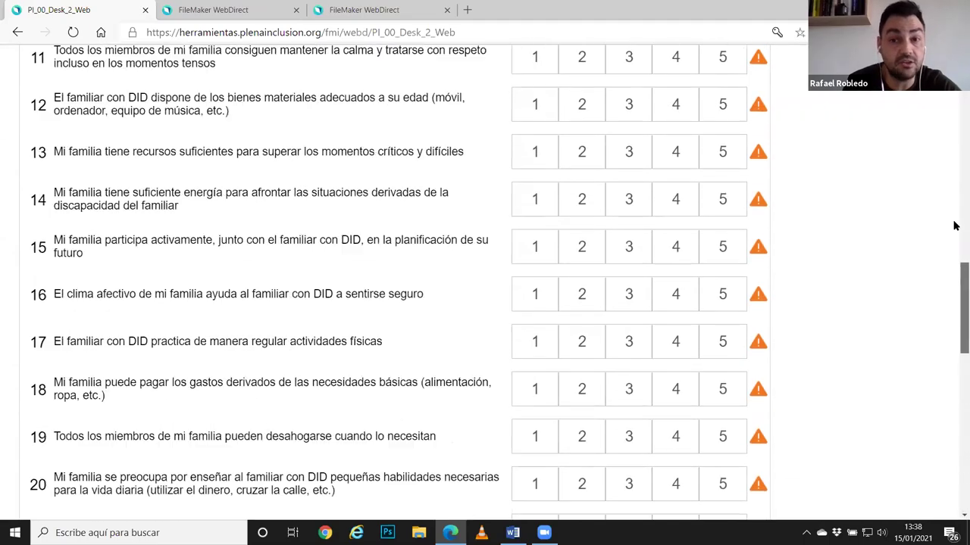
scroll(954, 226, up, 10)
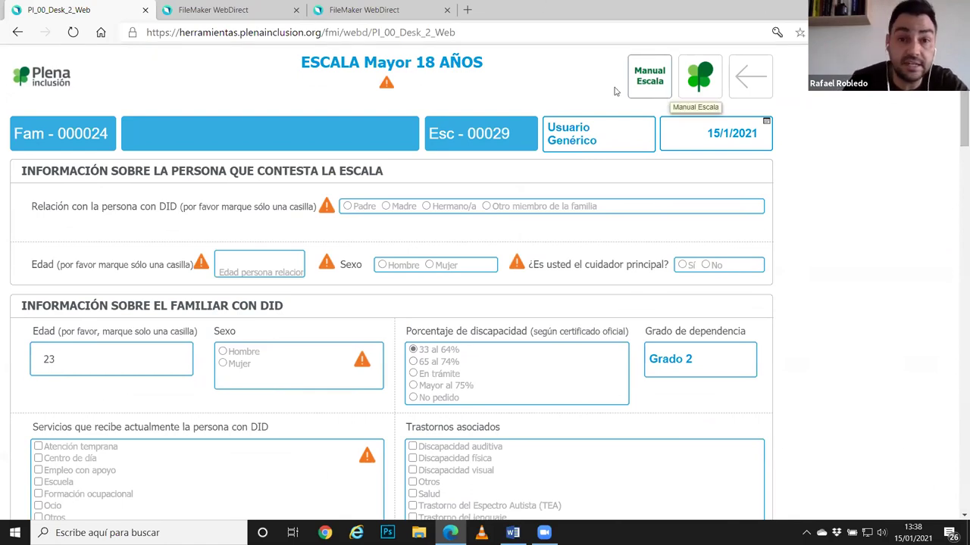
Download the scale manual Manual +18 2019.pdf and close the download dialog.
click(649, 82)
click(504, 292)
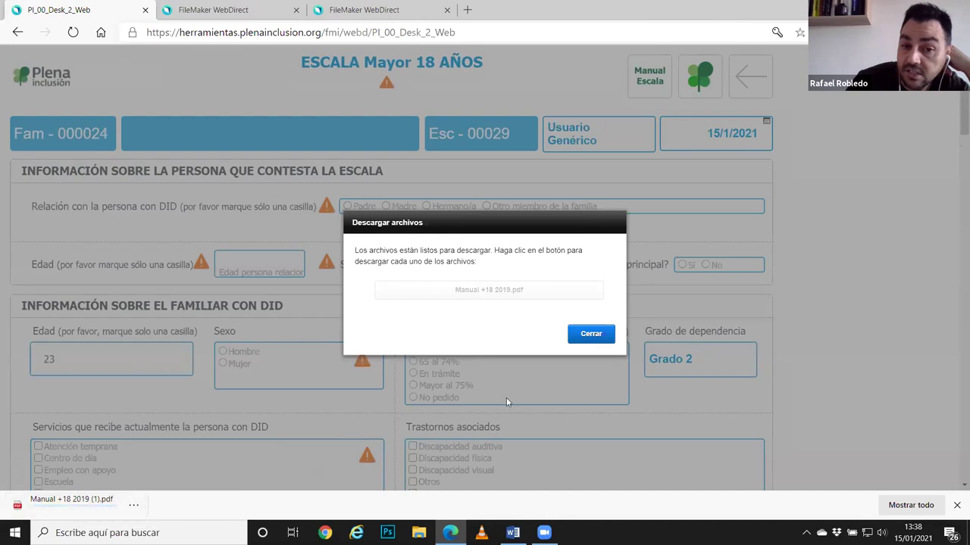
click(587, 341)
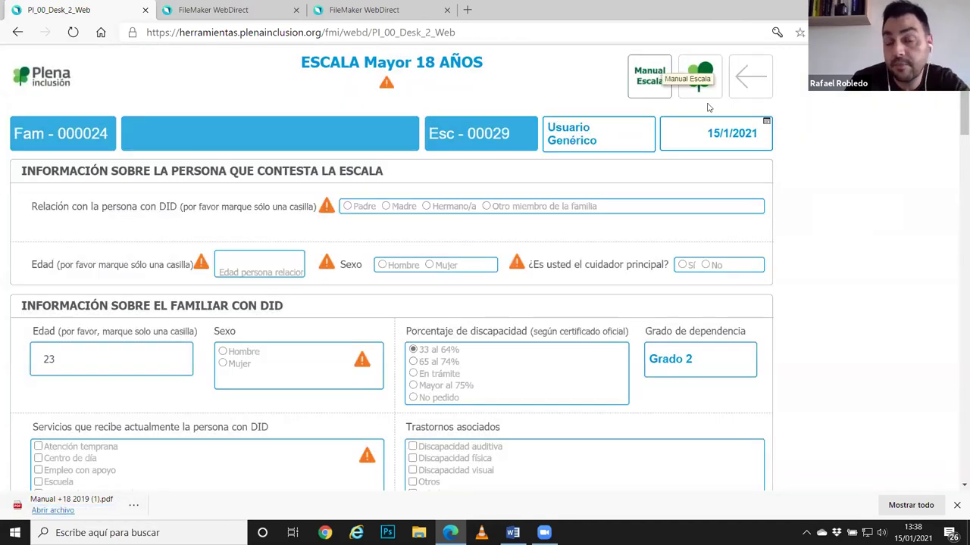
Return to the family record and request deletion of its unfinished Mayor 18 scale.
click(740, 73)
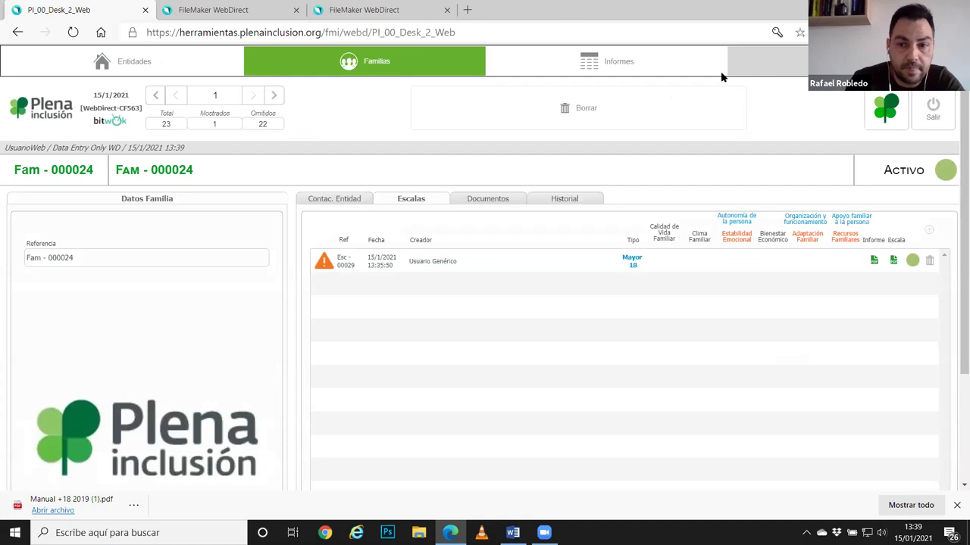
click(930, 260)
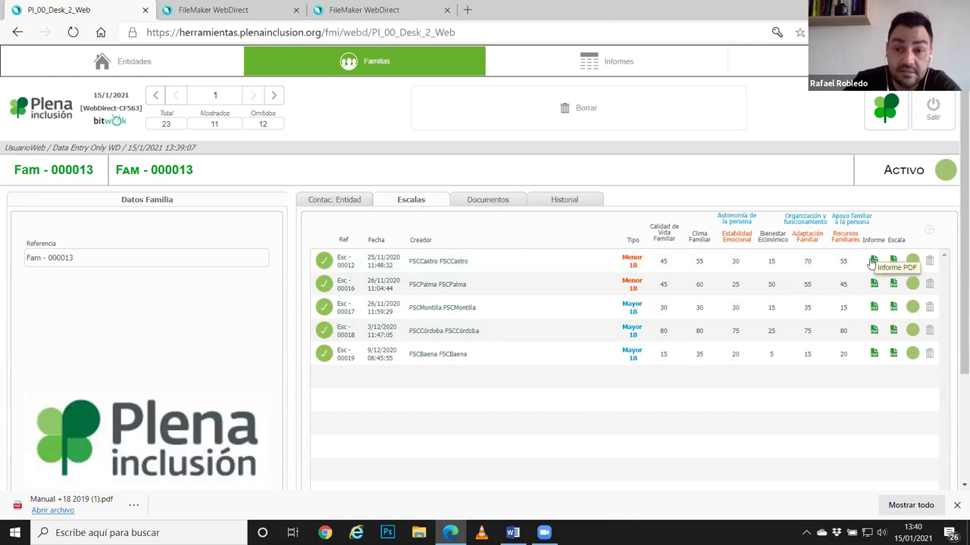
Open the first completed Menor 18 scale of Fam - 000013 for review and return to the family record.
click(426, 268)
click(426, 268)
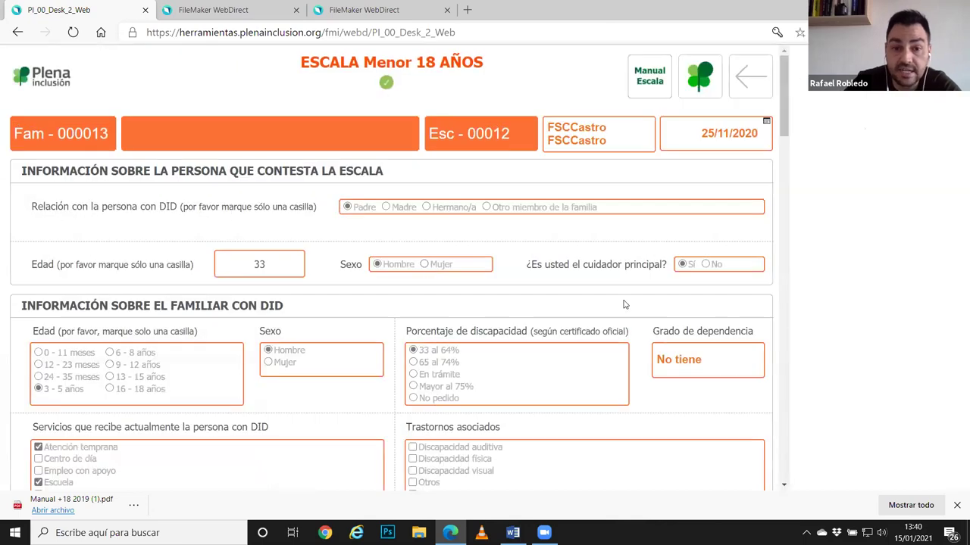
drag(788, 135, 764, 48)
click(751, 74)
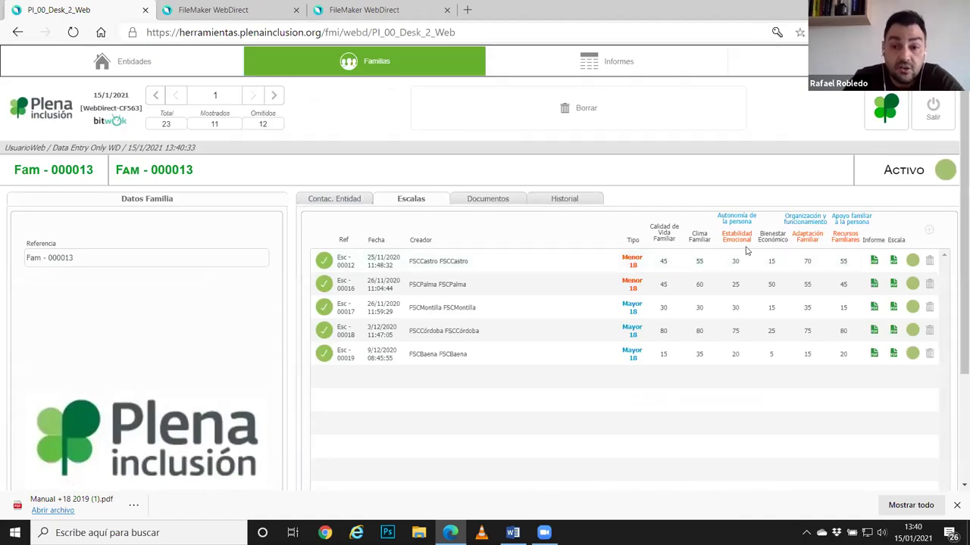
Open the report of the first Menor 18 scale and examine its percentiles and CdVF profile chart.
click(874, 262)
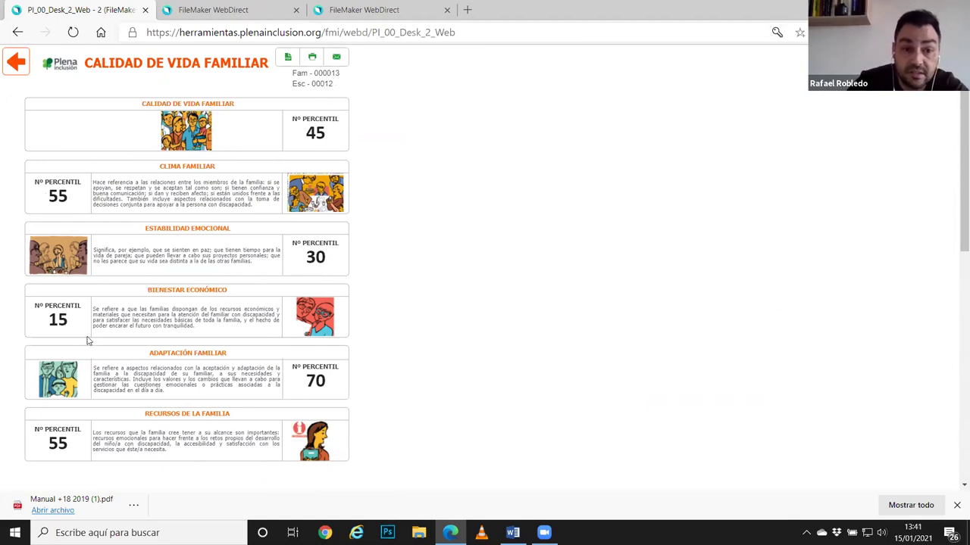
scroll(222, 220, down, 3)
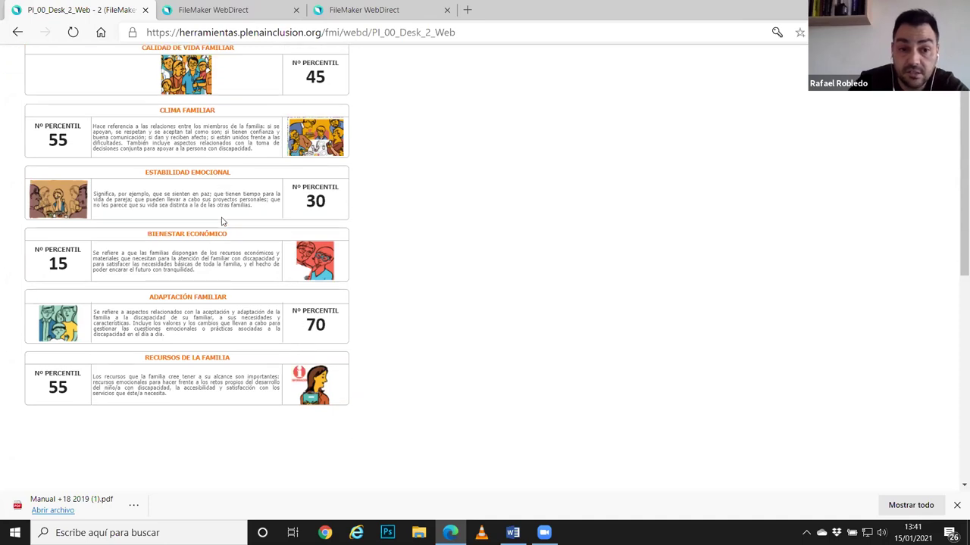
scroll(222, 220, down, 4)
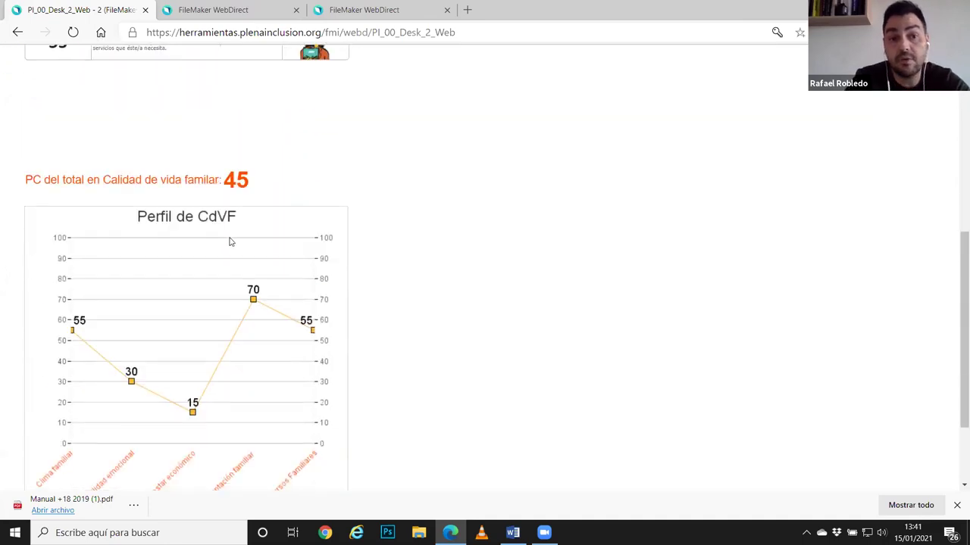
Generate the PDF of the open Menor 18 report, close the file download dialog and return to the family record.
scroll(231, 240, down, 1)
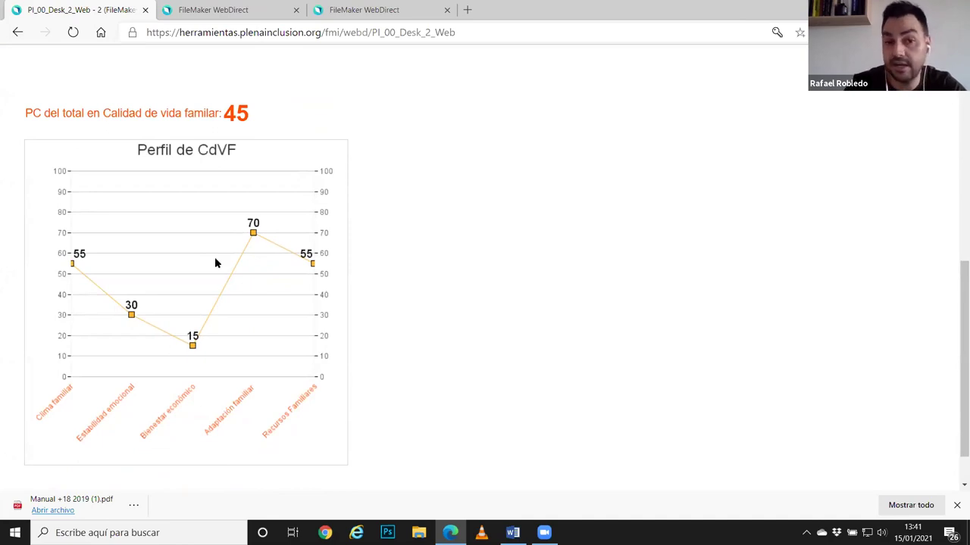
scroll(294, 319, up, 2)
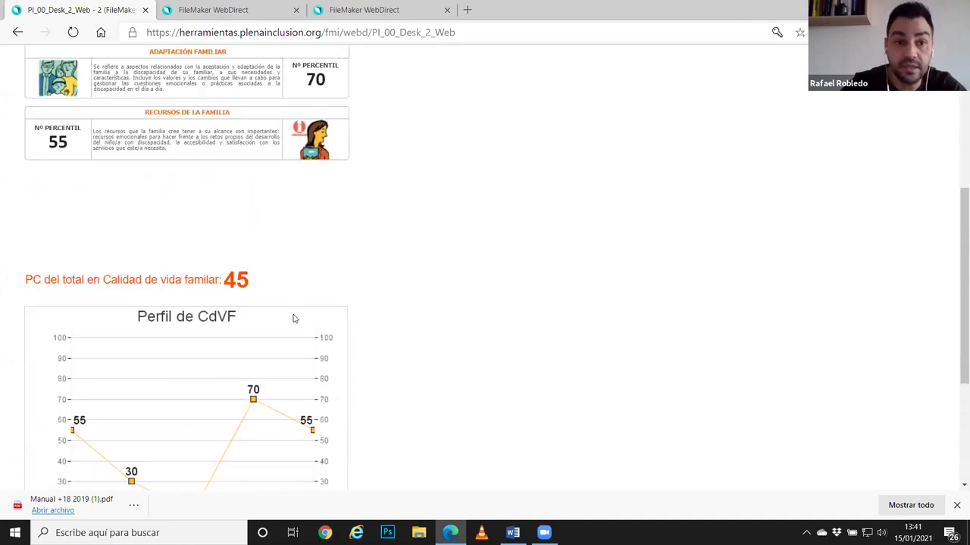
scroll(295, 319, up, 4)
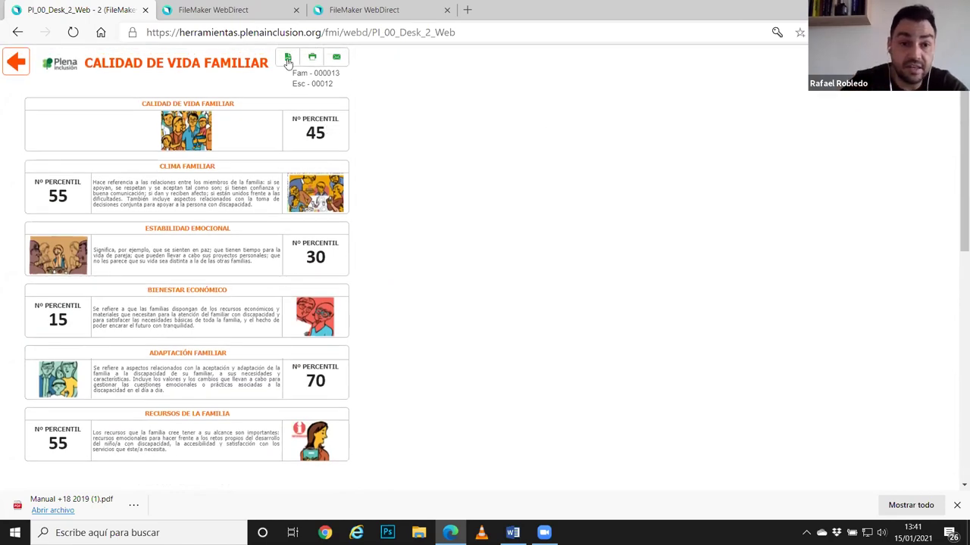
click(287, 59)
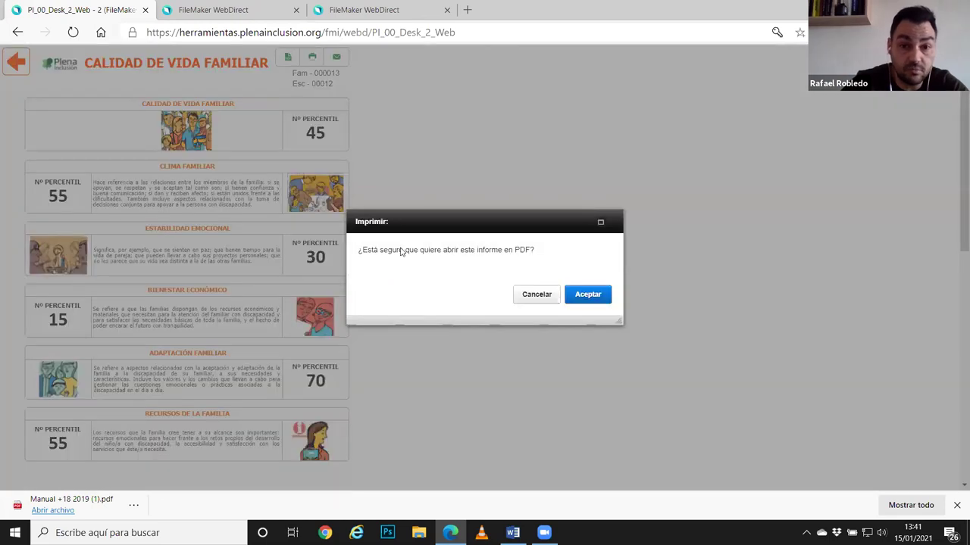
click(587, 296)
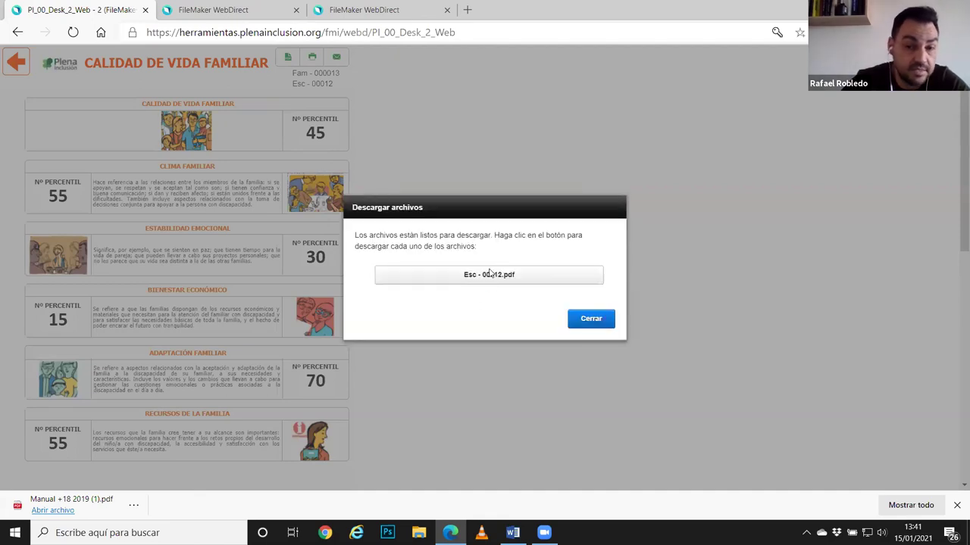
click(589, 321)
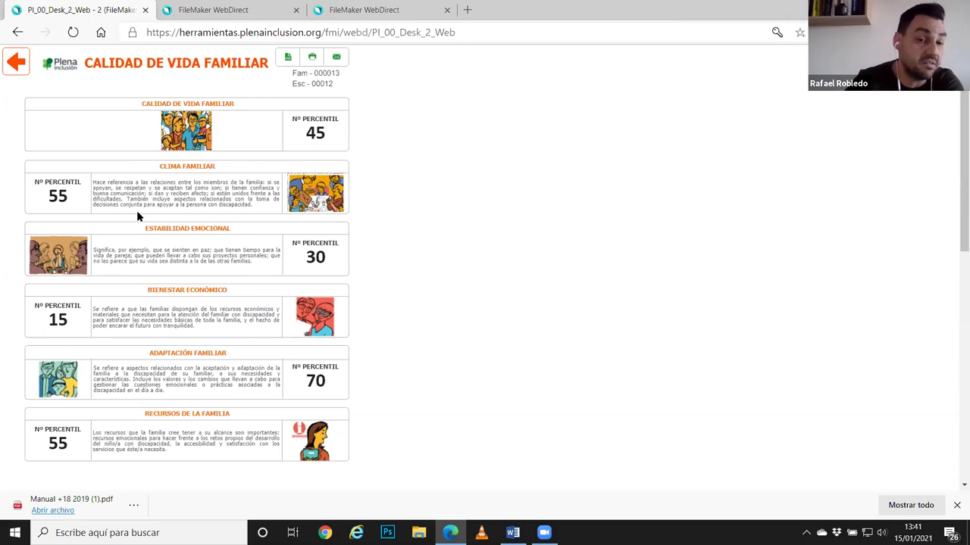
click(16, 64)
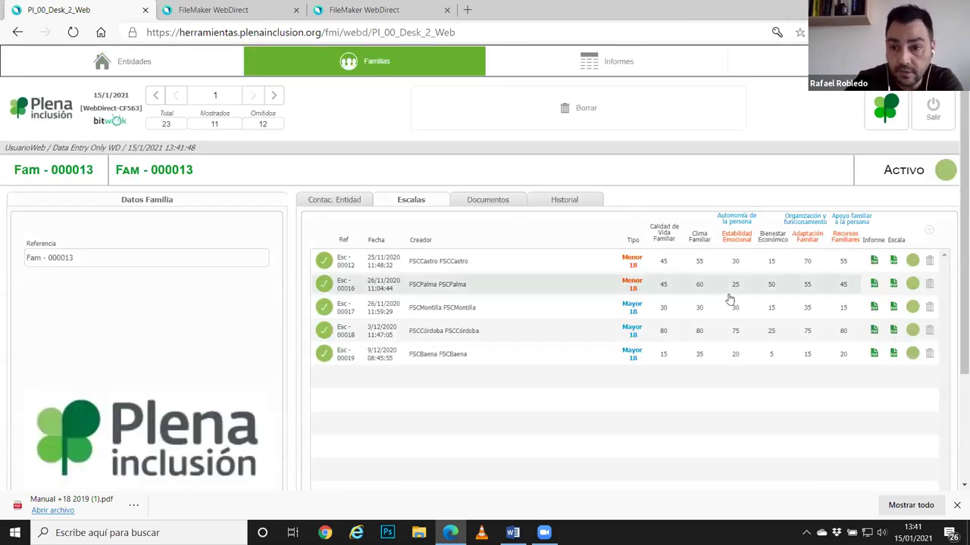
Open the scale document of the first Menor 18 scale, examine its respondent details and 35 answers, and return to the family record.
click(875, 263)
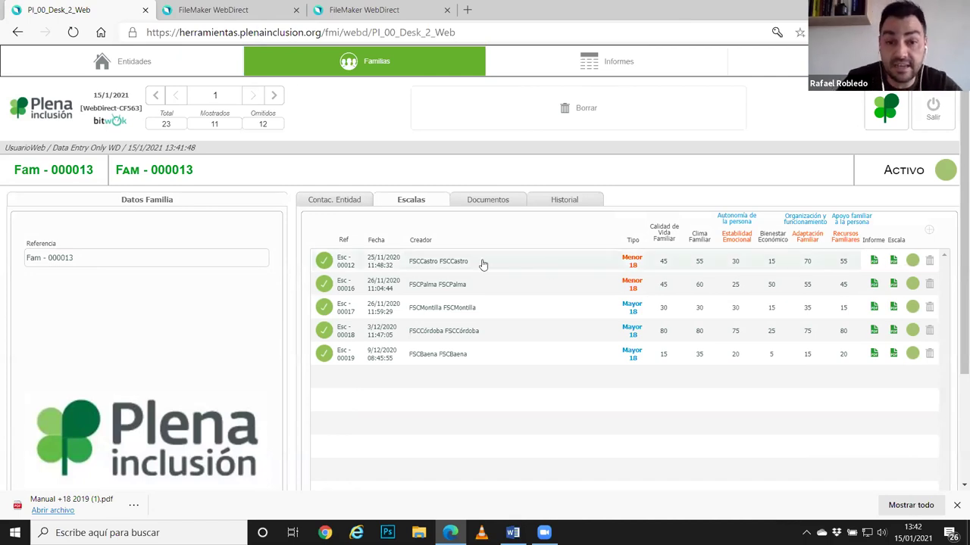
click(895, 262)
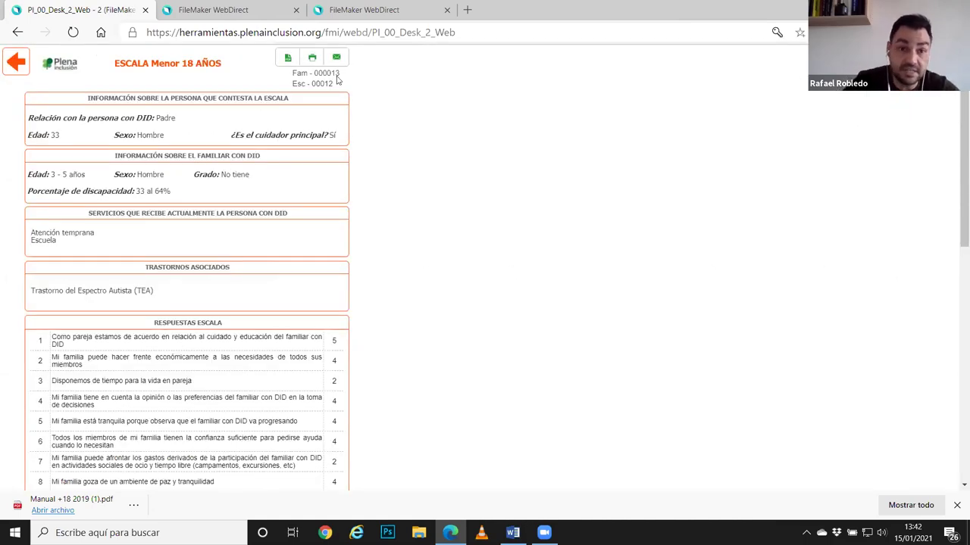
scroll(319, 125, down, 3)
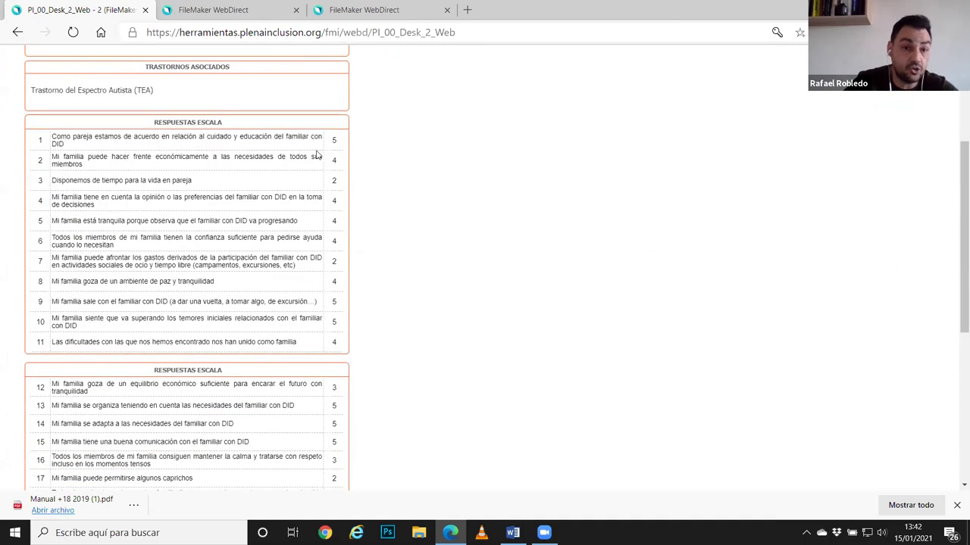
scroll(333, 199, down, 5)
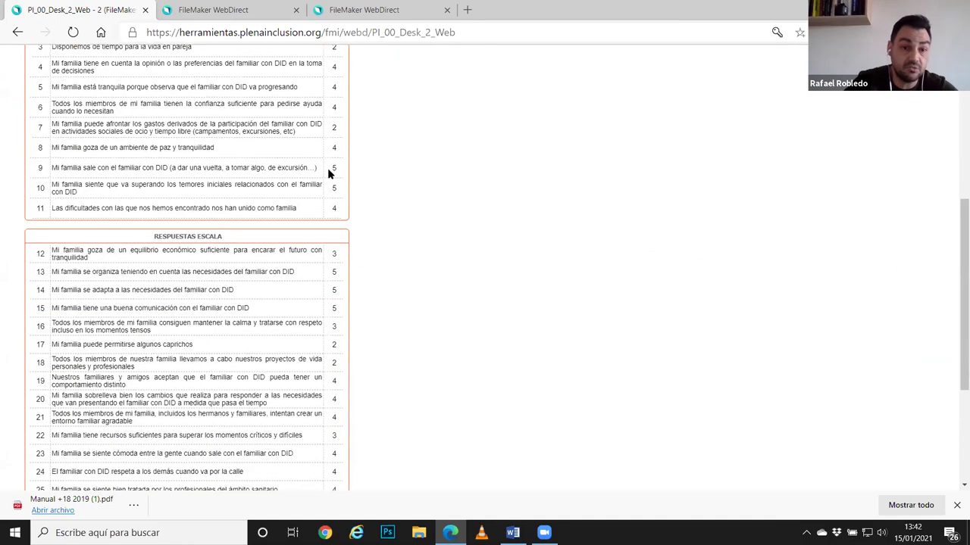
scroll(329, 204, down, 1)
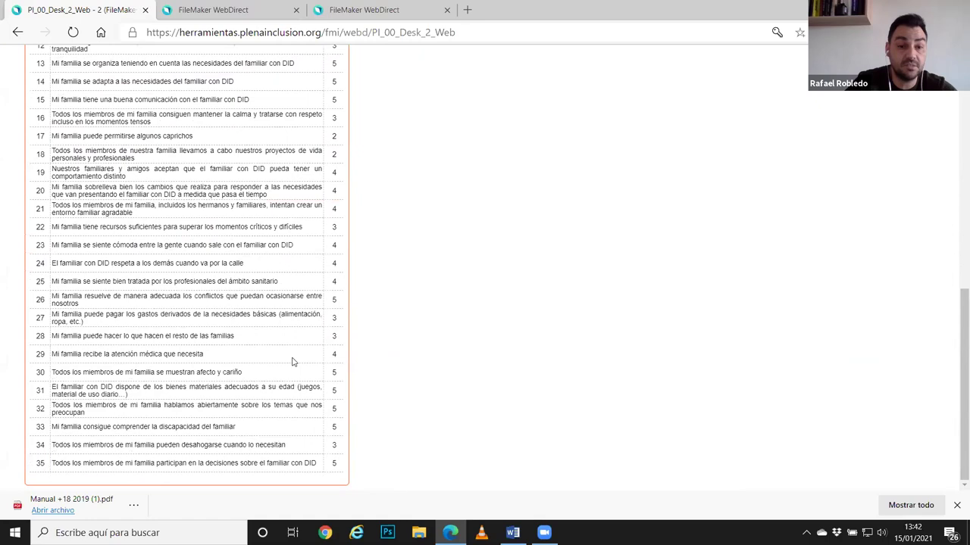
scroll(293, 362, up, 10)
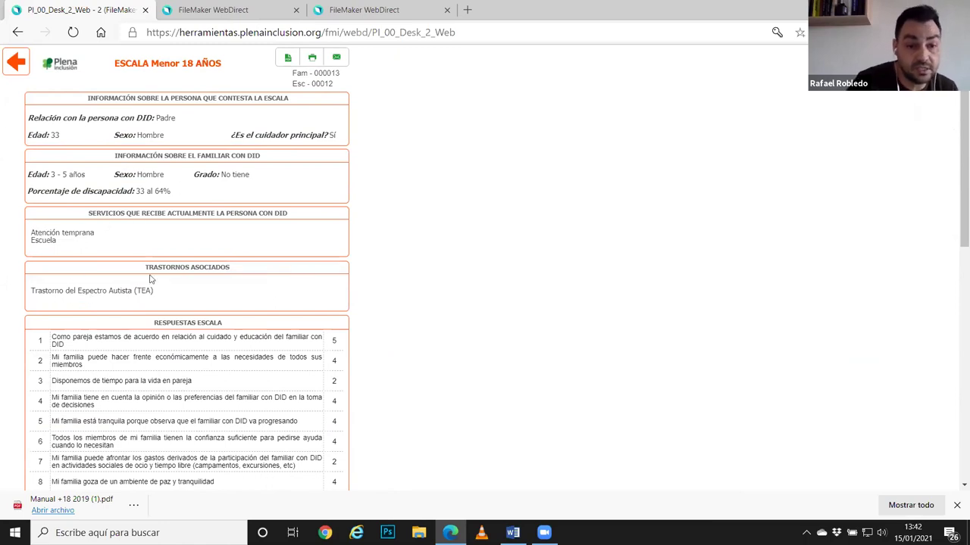
scroll(149, 279, down, 3)
scroll(339, 260, down, 3)
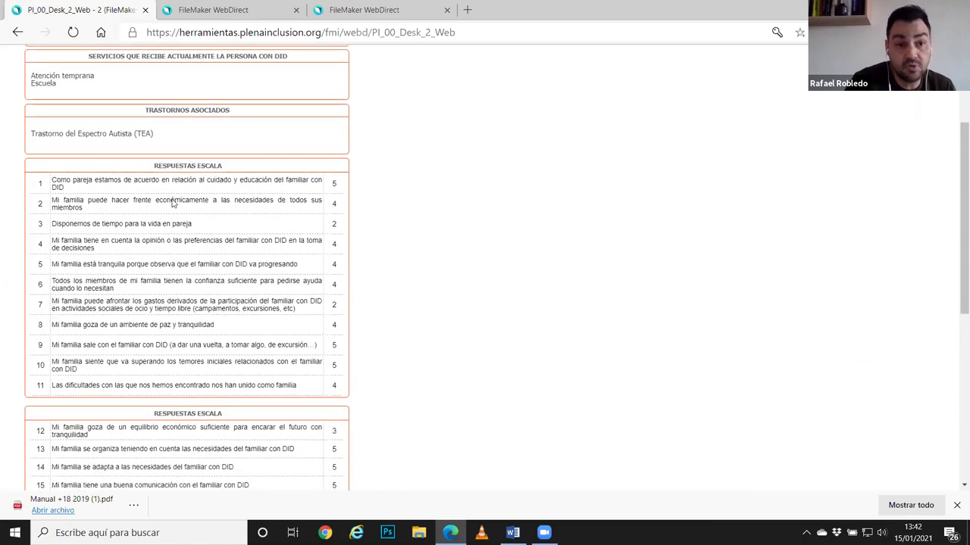
scroll(303, 400, up, 4)
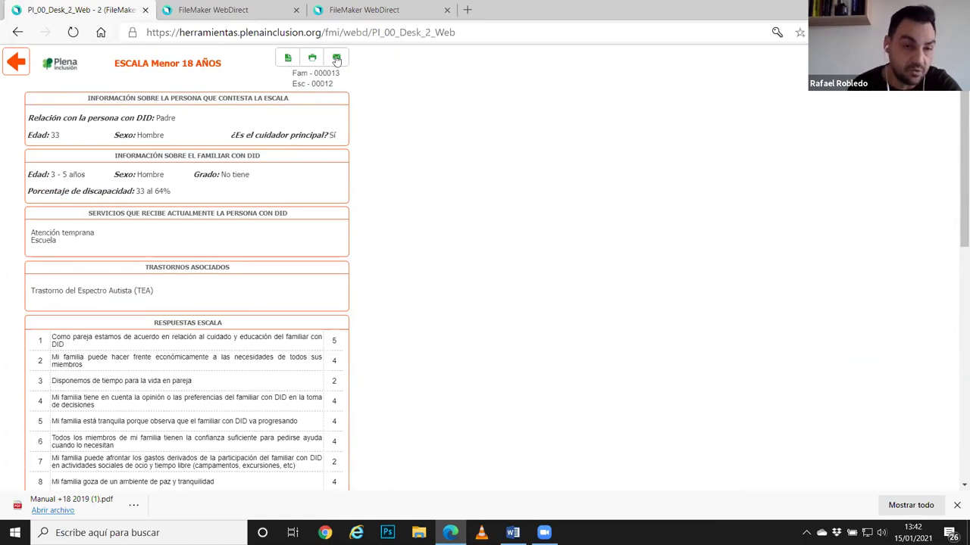
click(23, 61)
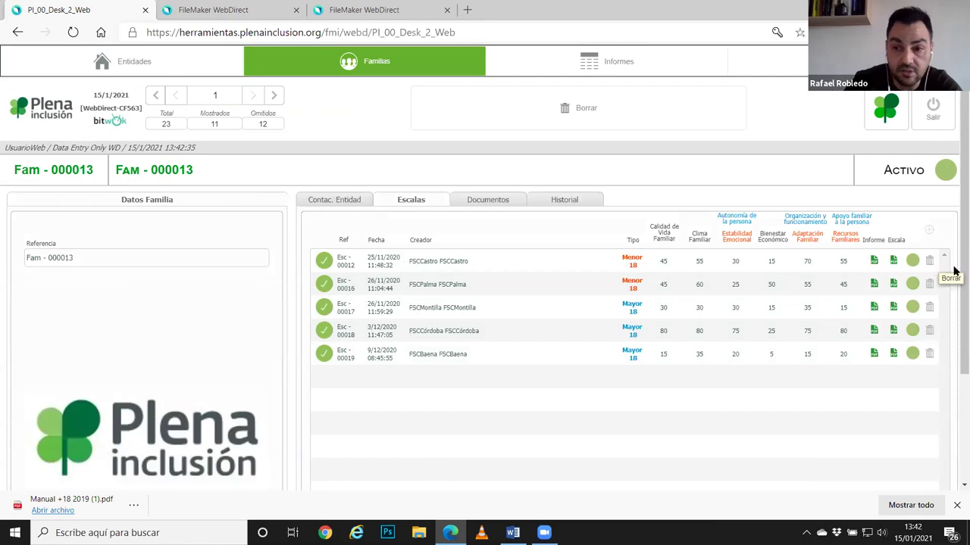
Switch the status indicator of the last Mayor 18 scale to red and back to green.
click(911, 355)
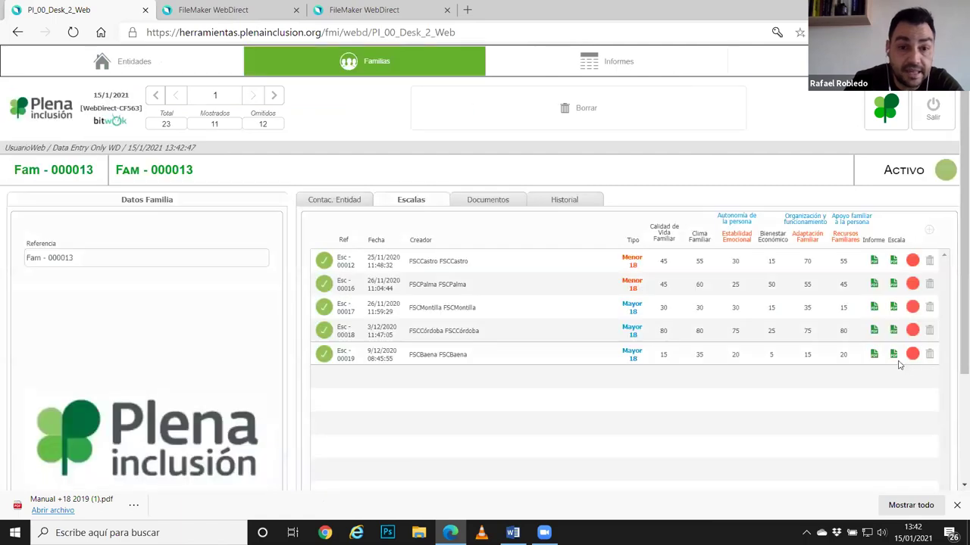
click(907, 358)
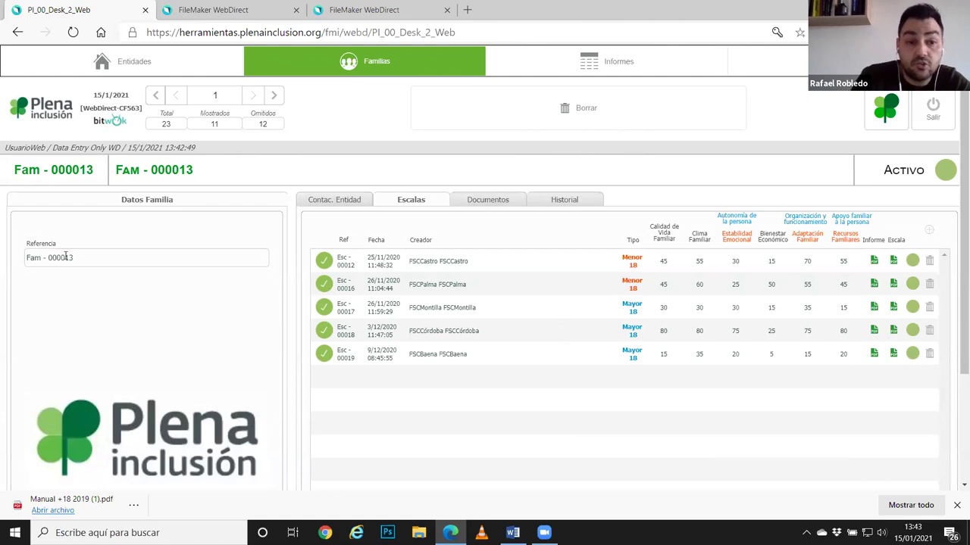
Try to add a new record to the family's Documentos section.
click(472, 203)
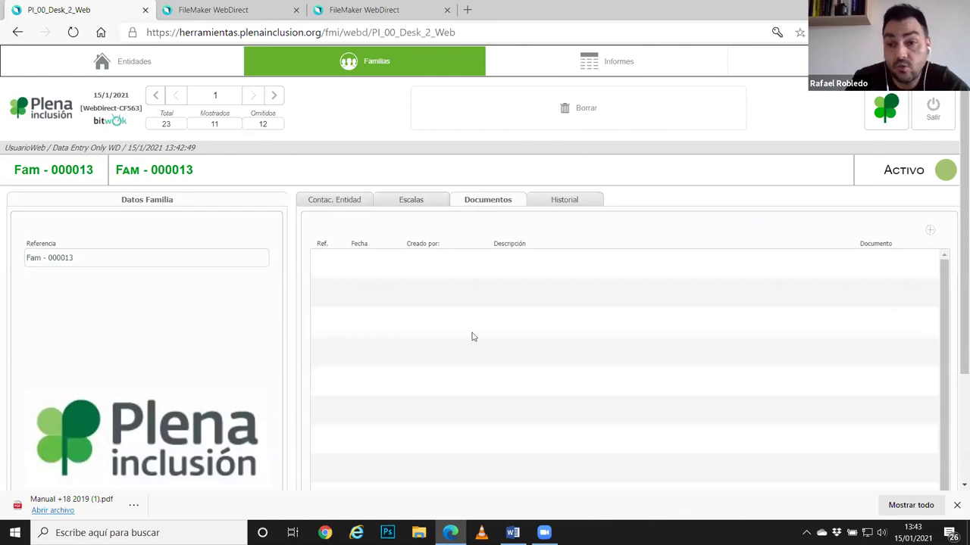
click(929, 230)
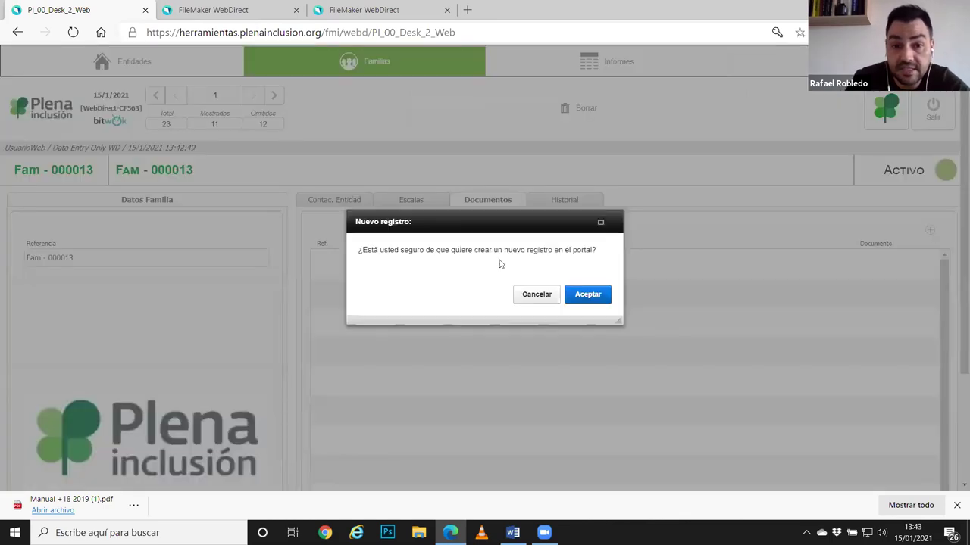
click(587, 295)
Add a new entry to the family's Historial with the note fdfdfdfd.
click(564, 201)
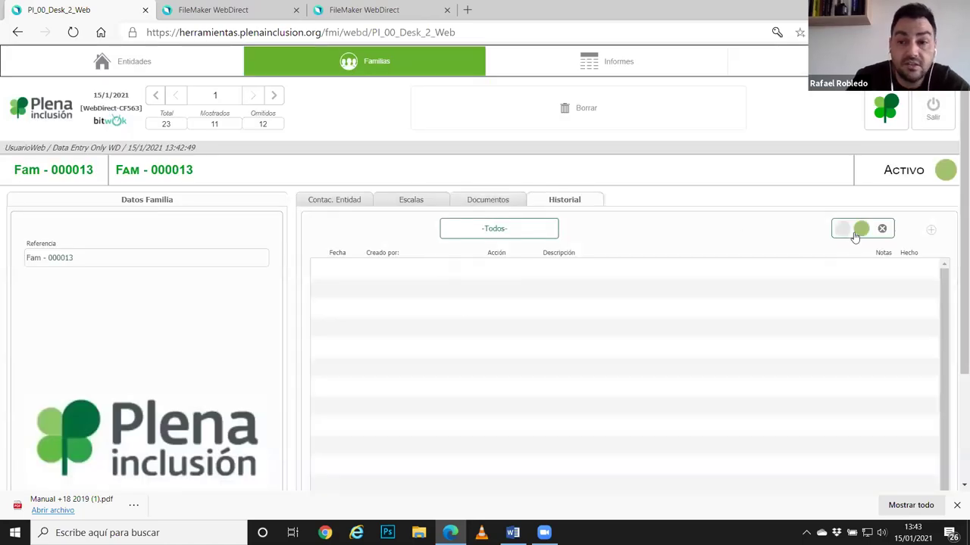
click(930, 230)
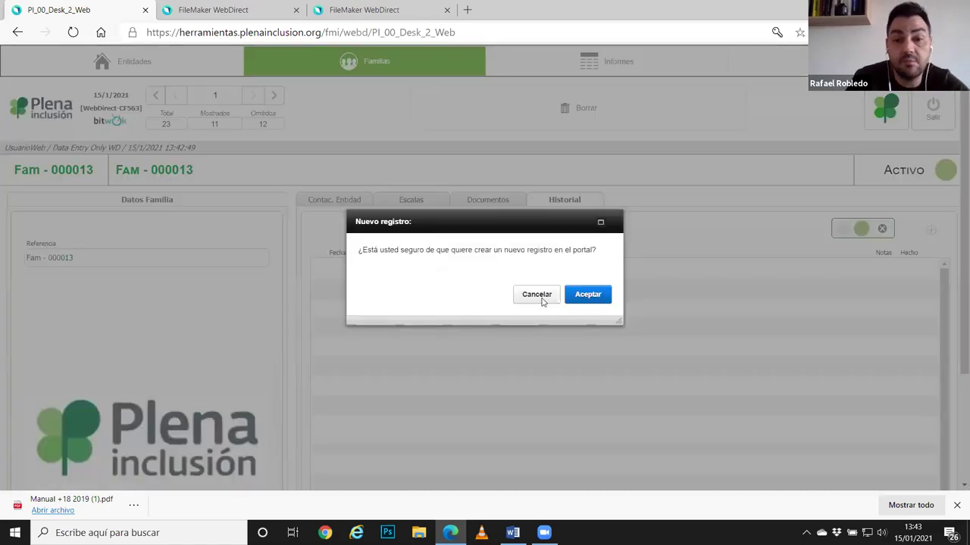
click(587, 296)
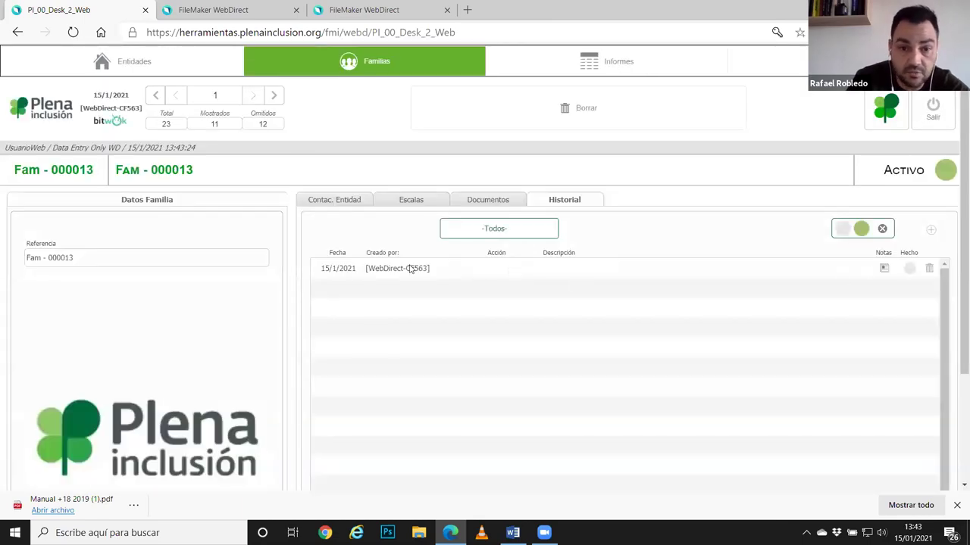
click(883, 270)
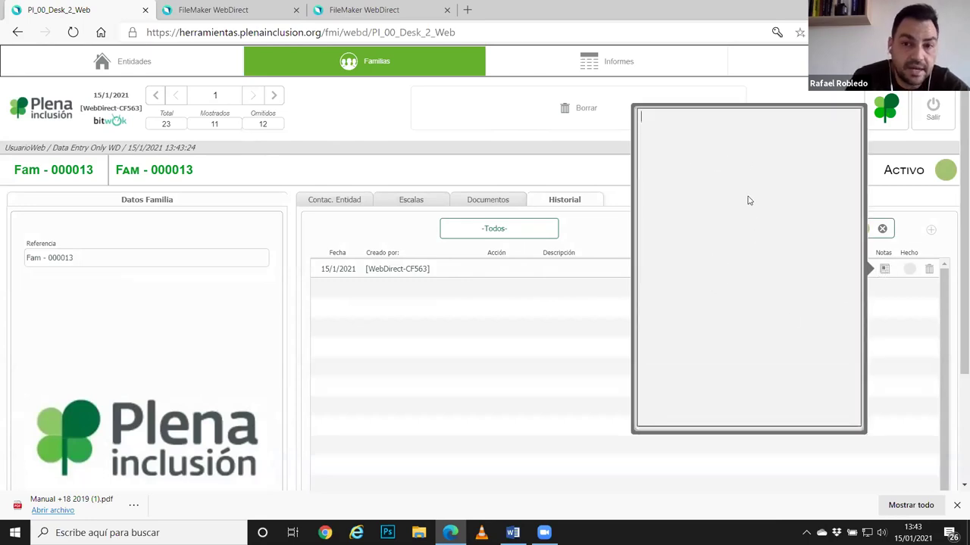
text(fdfdfdfd)
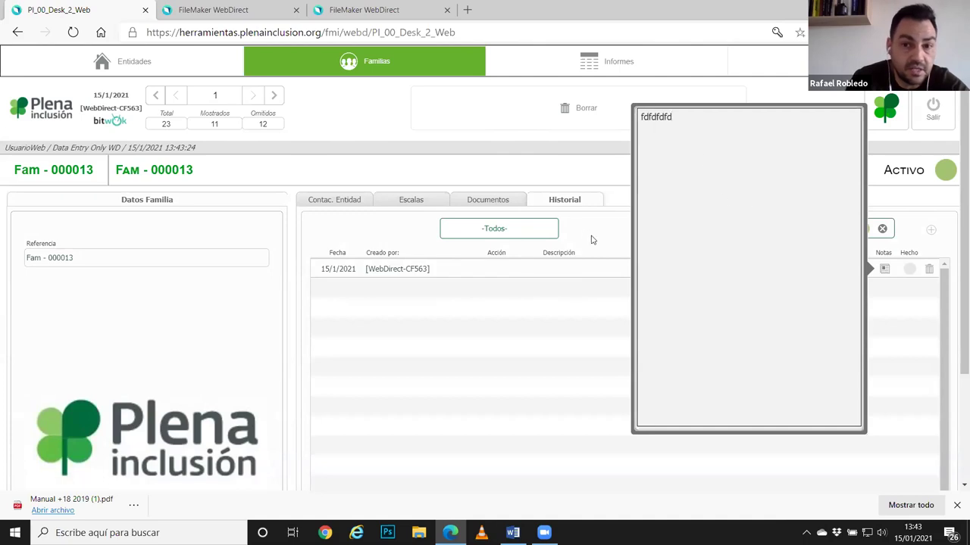
click(616, 236)
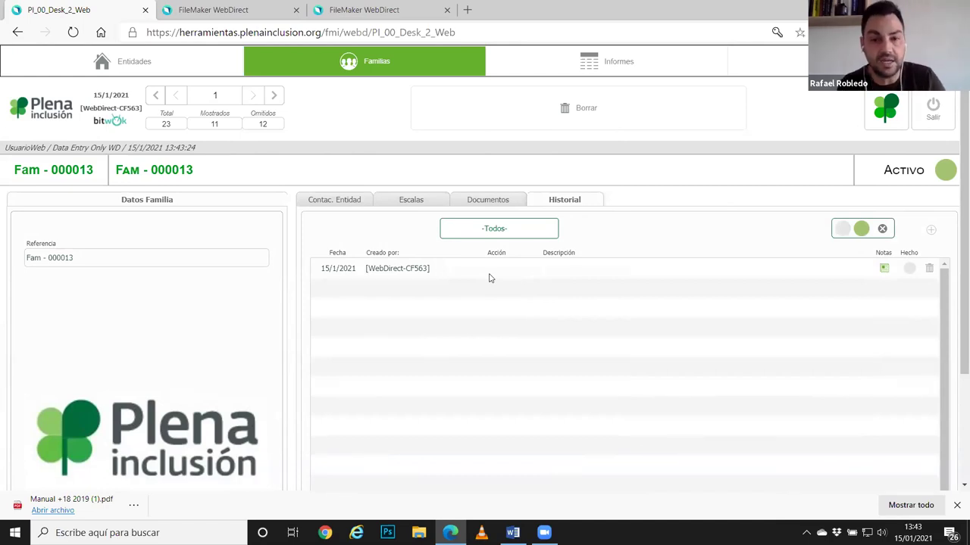
Review the family's Documentos, Escalas and Contac. Entidad sections.
click(477, 199)
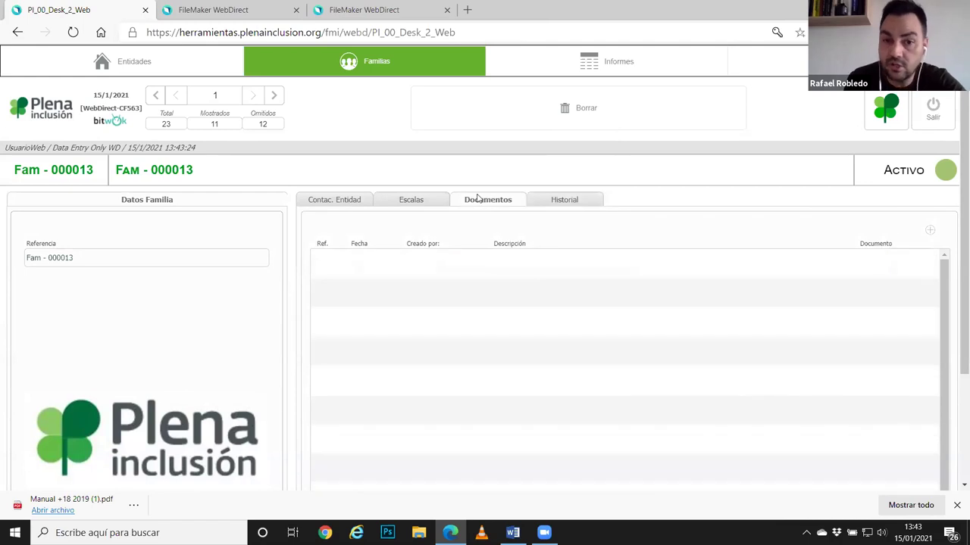
click(411, 200)
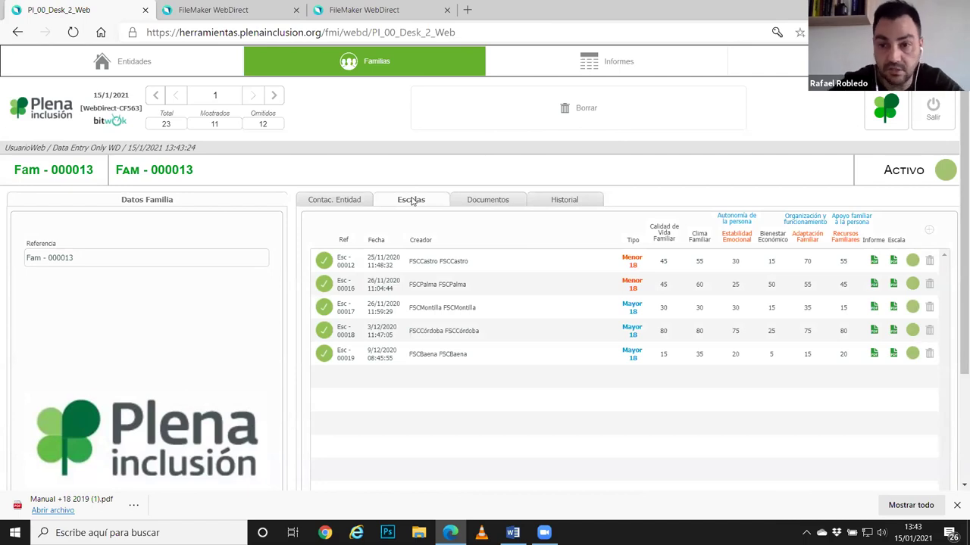
click(338, 201)
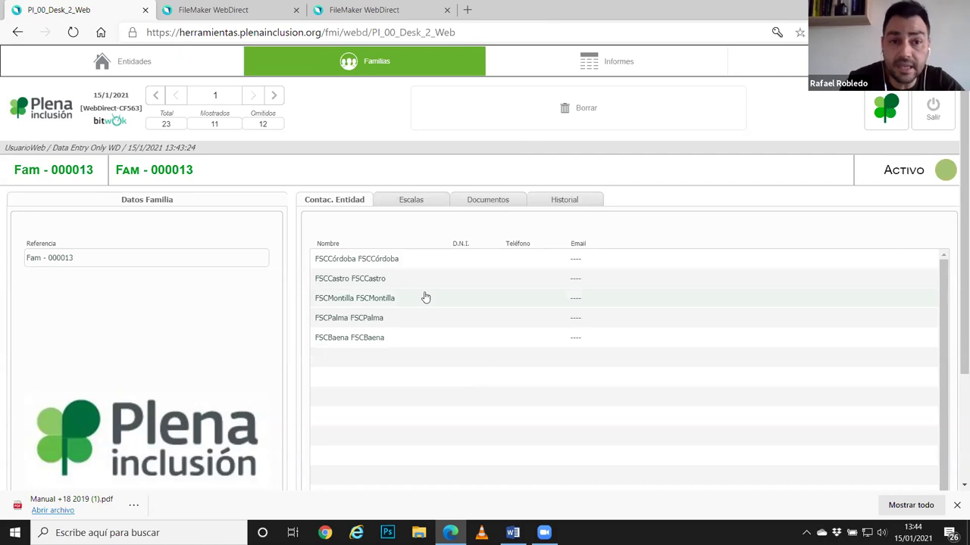
In Informes, set the POR DEBAJO report criteria to type +18, dimension Clima familiar and Valor 1 of 45.
click(603, 73)
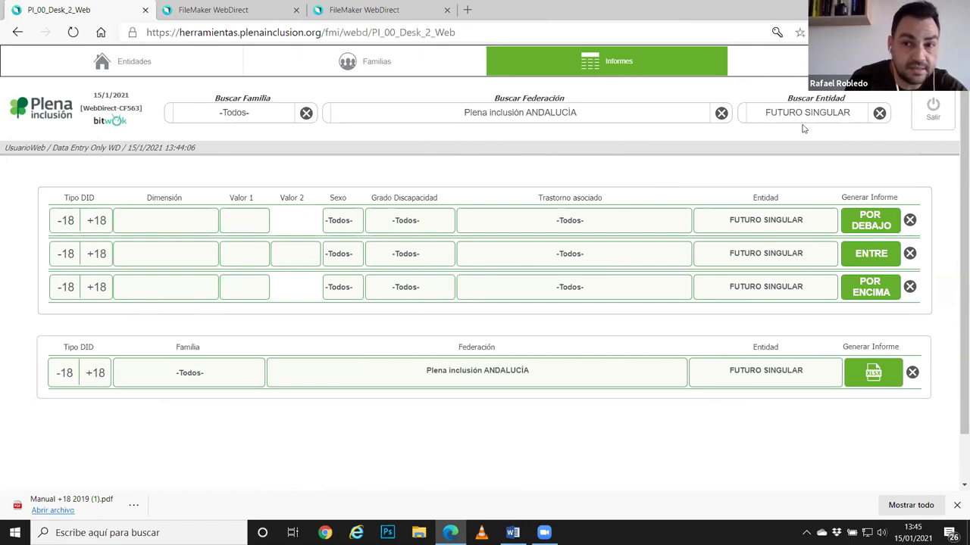
click(100, 221)
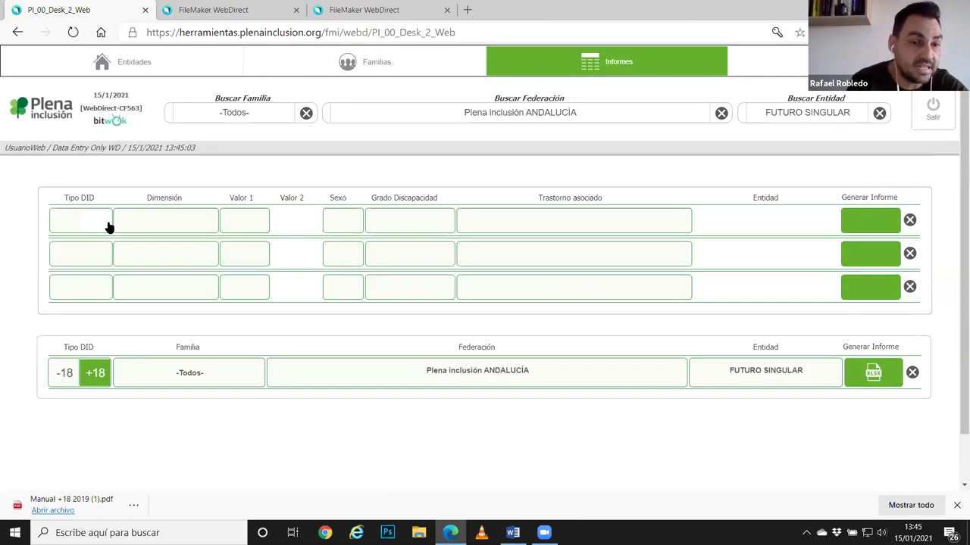
click(167, 228)
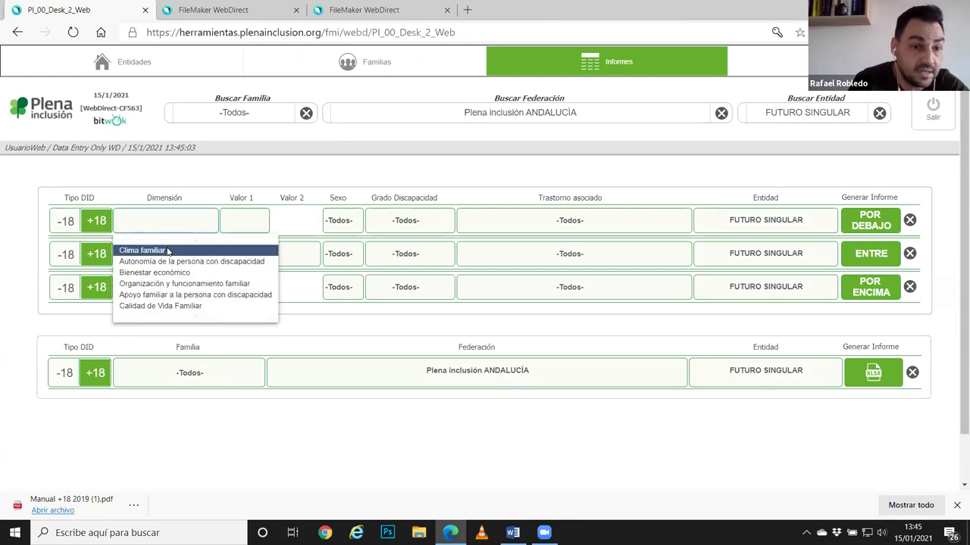
click(170, 251)
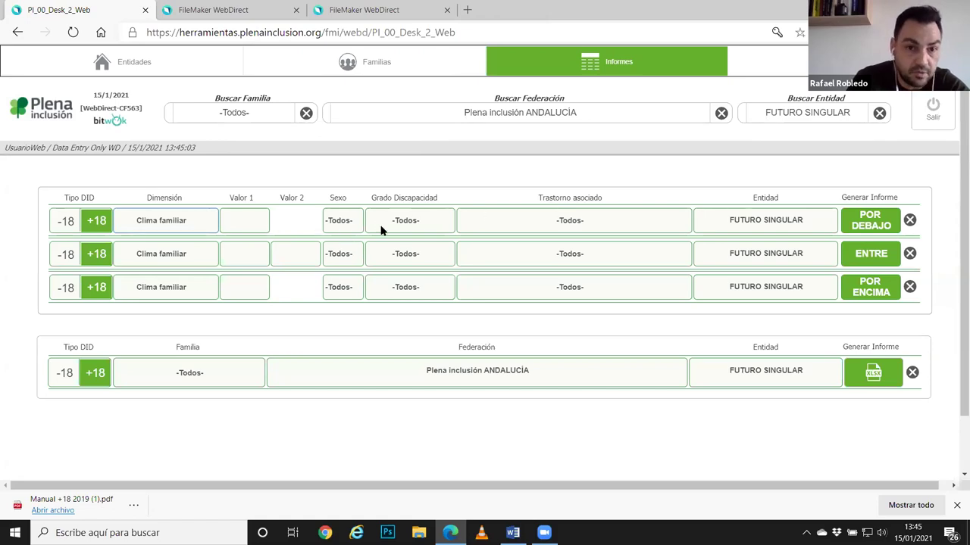
click(248, 221)
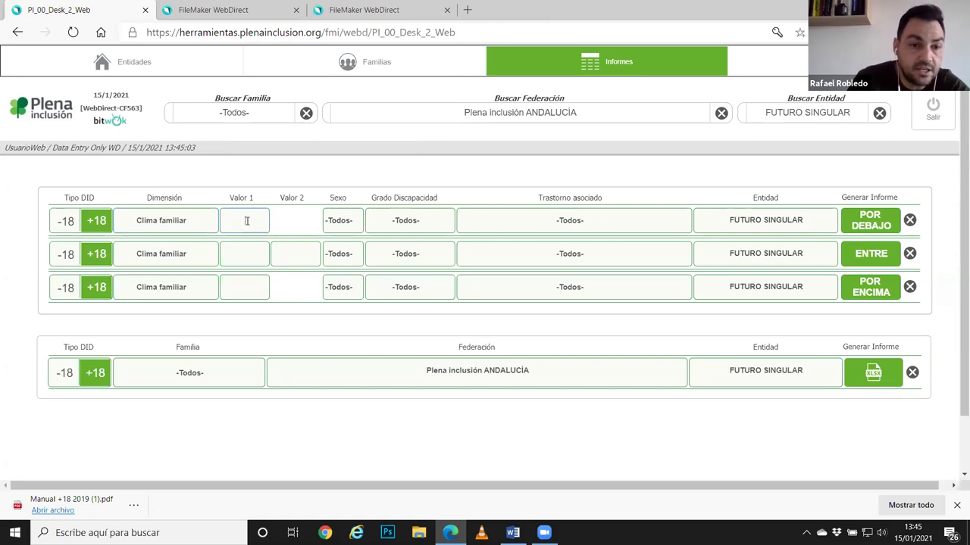
text(45)
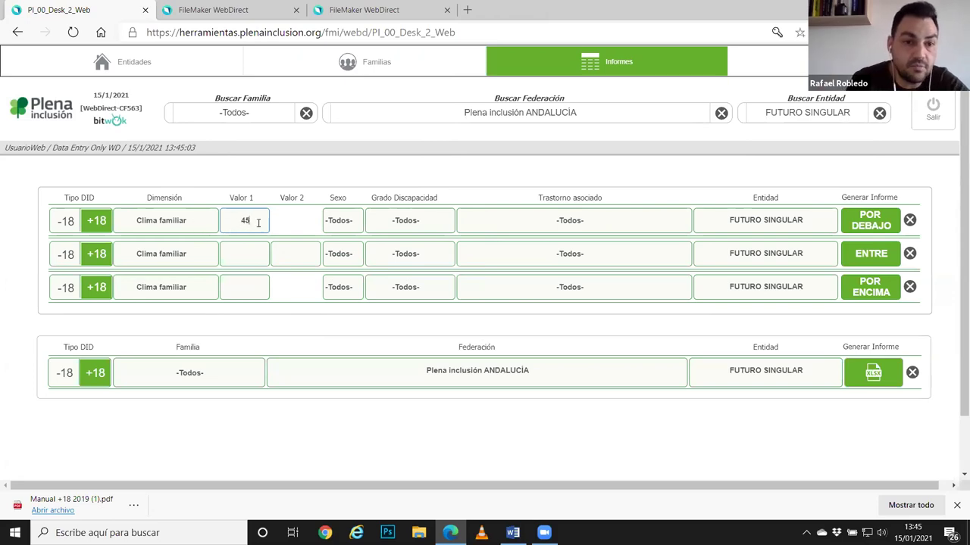
Generate the POR DEBAJO report for Clima familiar, view it and return to the Informes criteria.
click(885, 228)
click(867, 220)
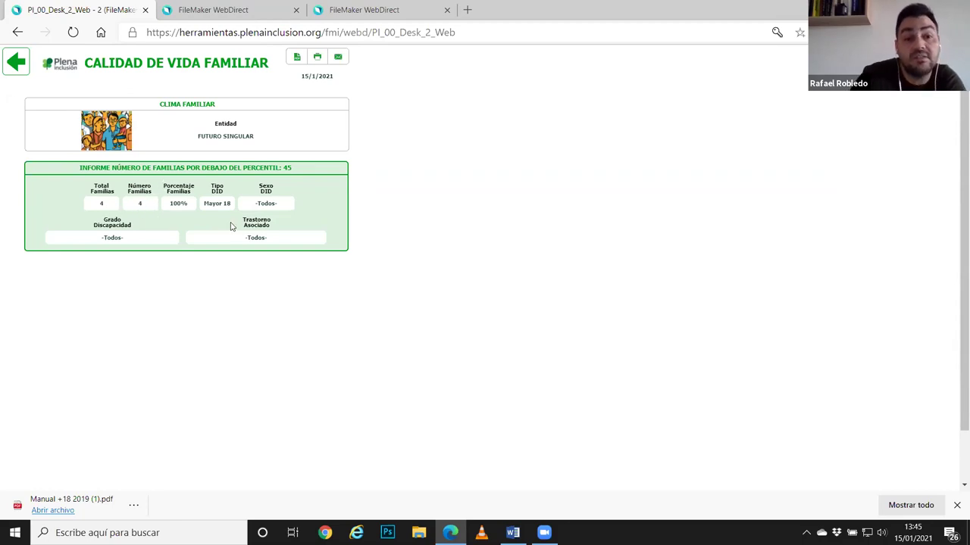
click(14, 65)
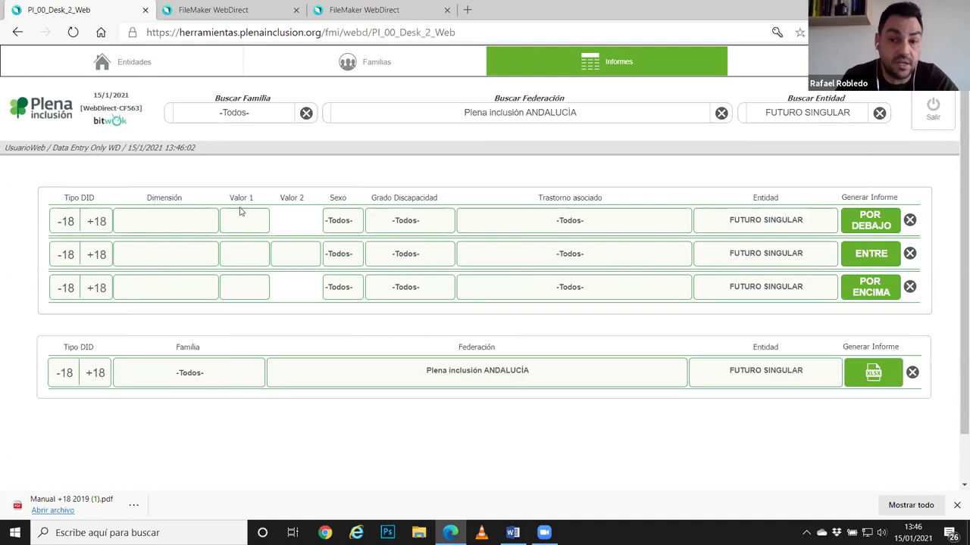
Set the report type to +18 and review the options of the Dimensión, Sexo, Grado Discapacidad and Trastorno asociado filters.
click(97, 220)
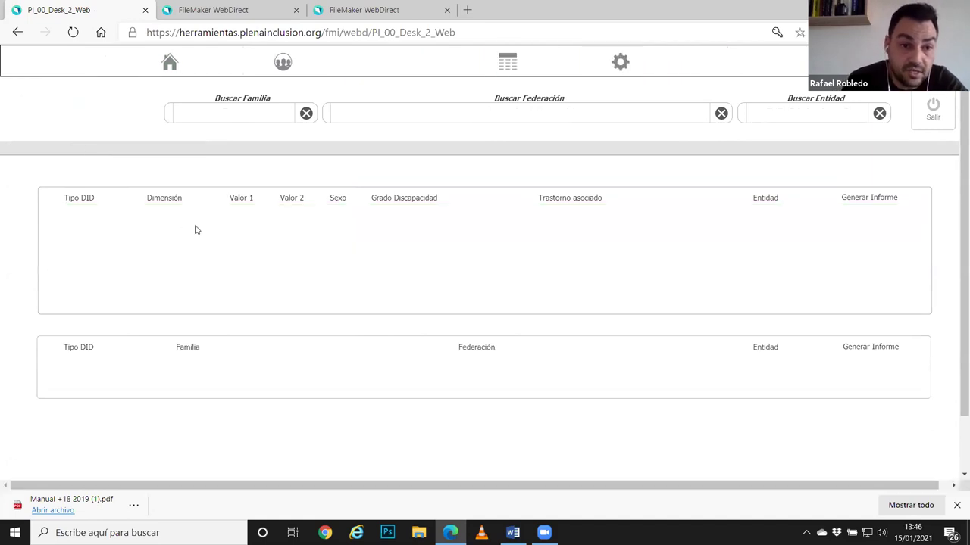
click(180, 220)
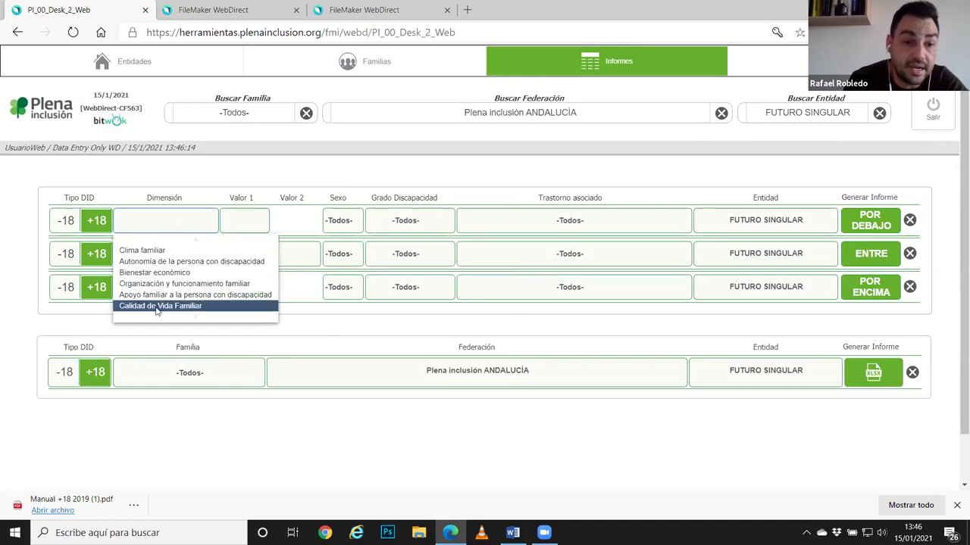
click(186, 311)
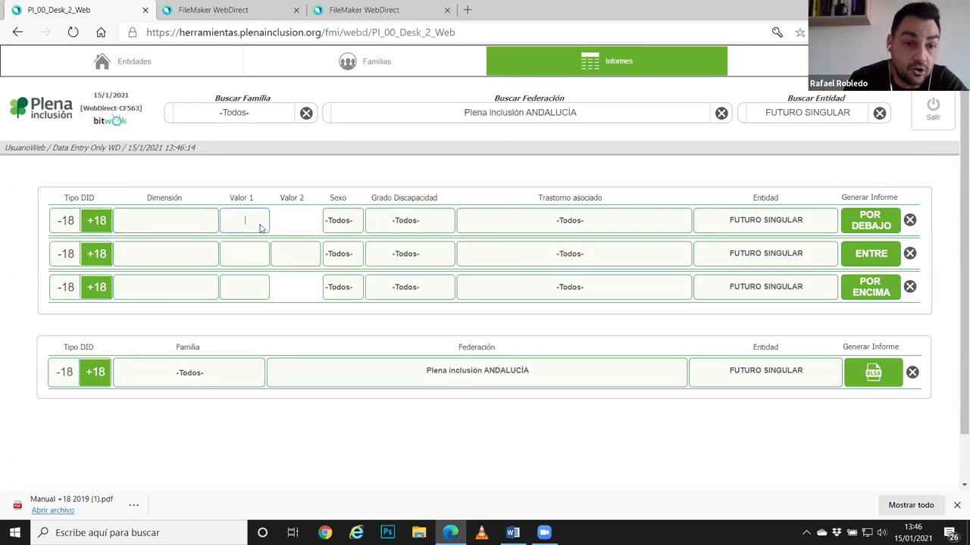
click(337, 220)
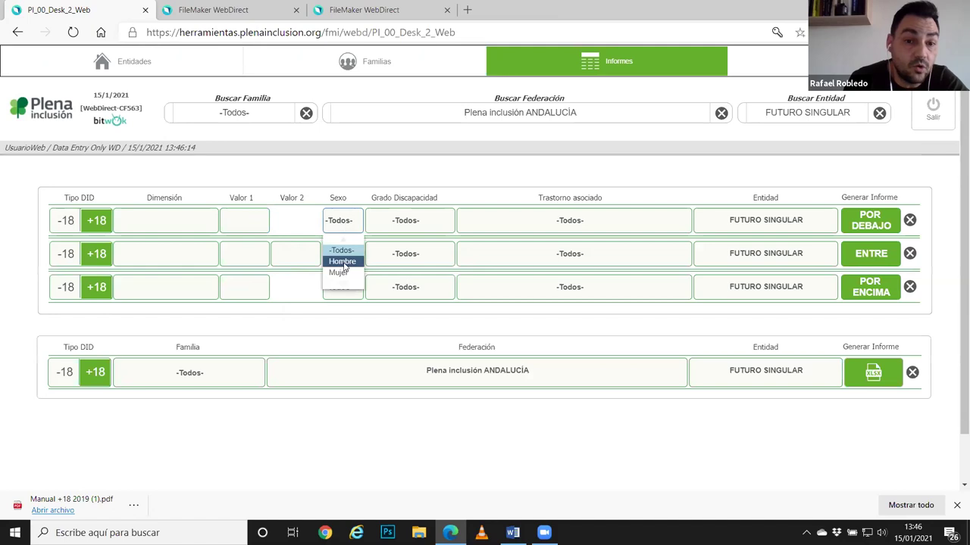
click(404, 221)
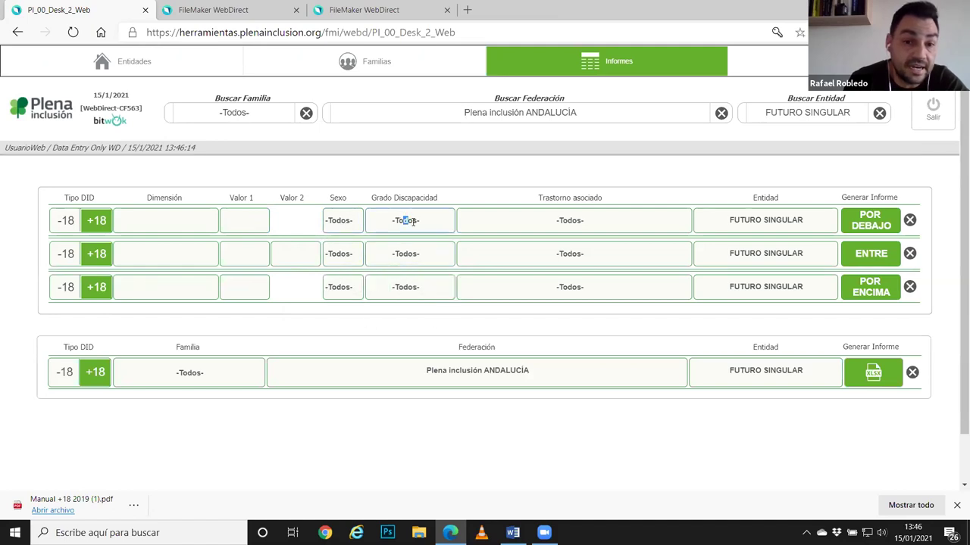
click(567, 221)
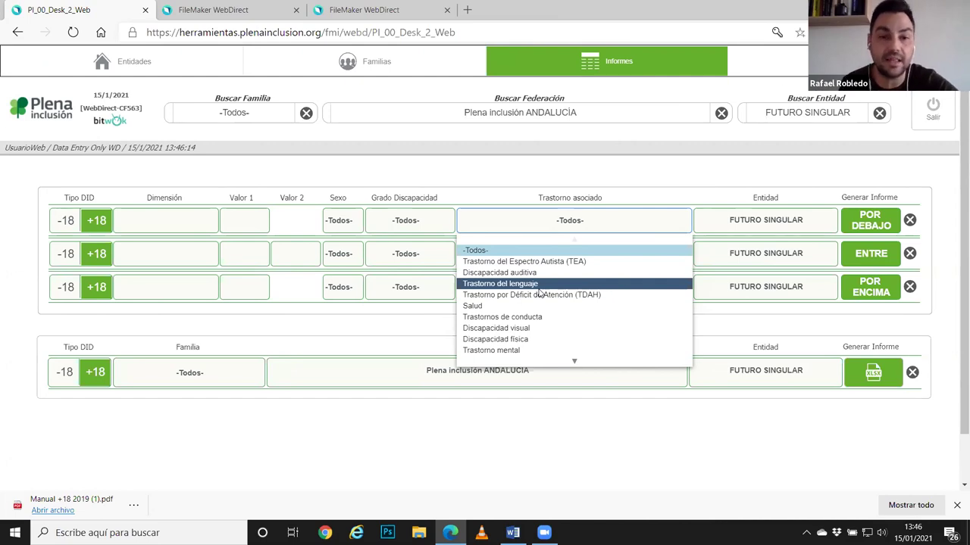
click(465, 433)
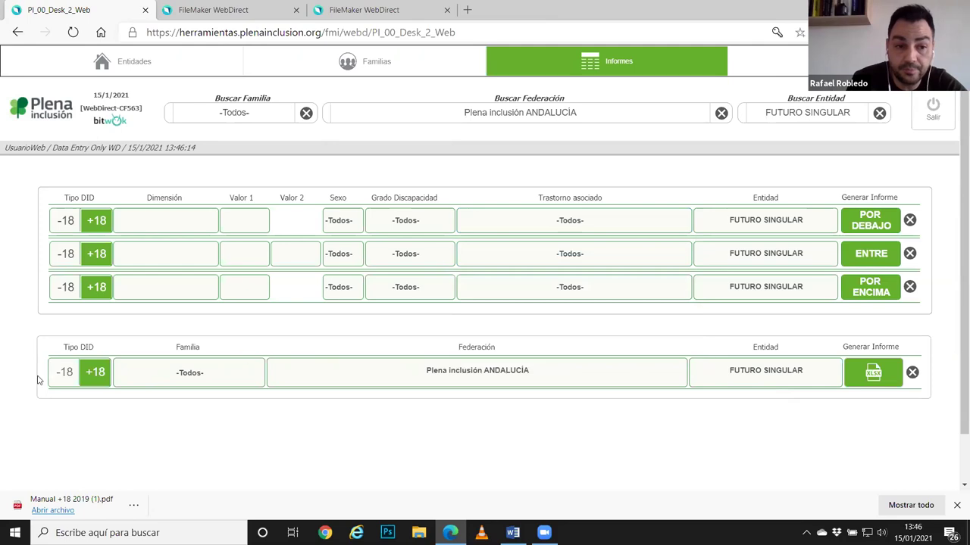
Generate the XLSX report for FUTURO SINGULAR, download FUTURO_SINGULAR_15_1_2021.xlsx and open it in Excel.
click(855, 381)
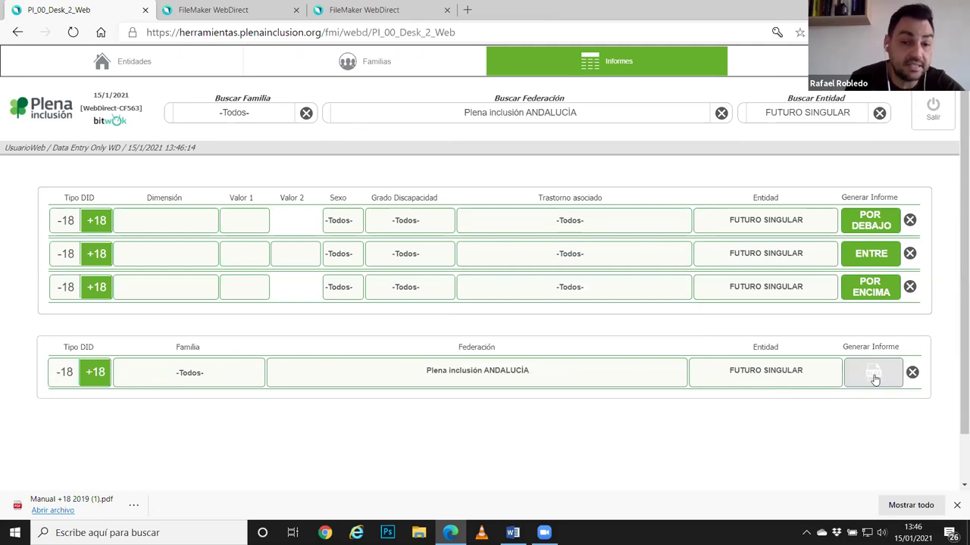
click(873, 376)
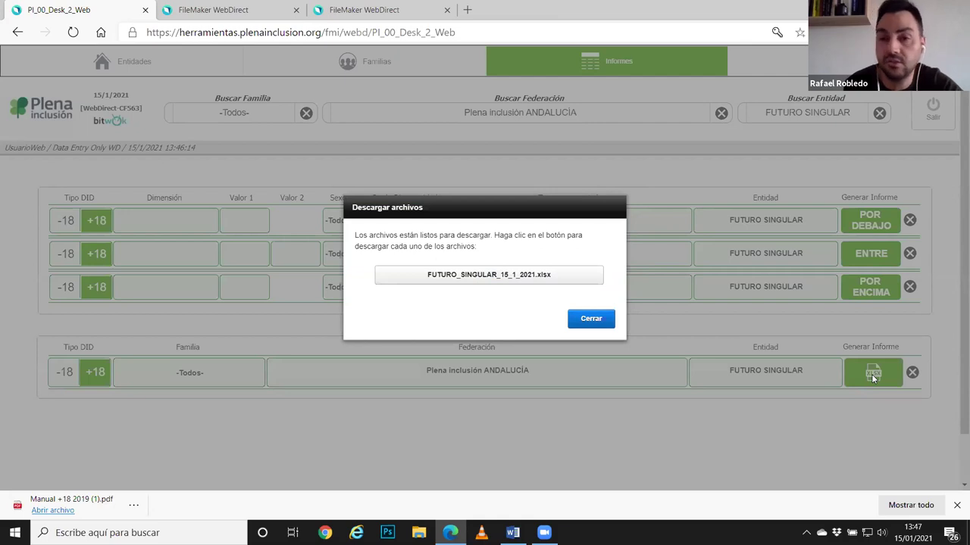
click(514, 272)
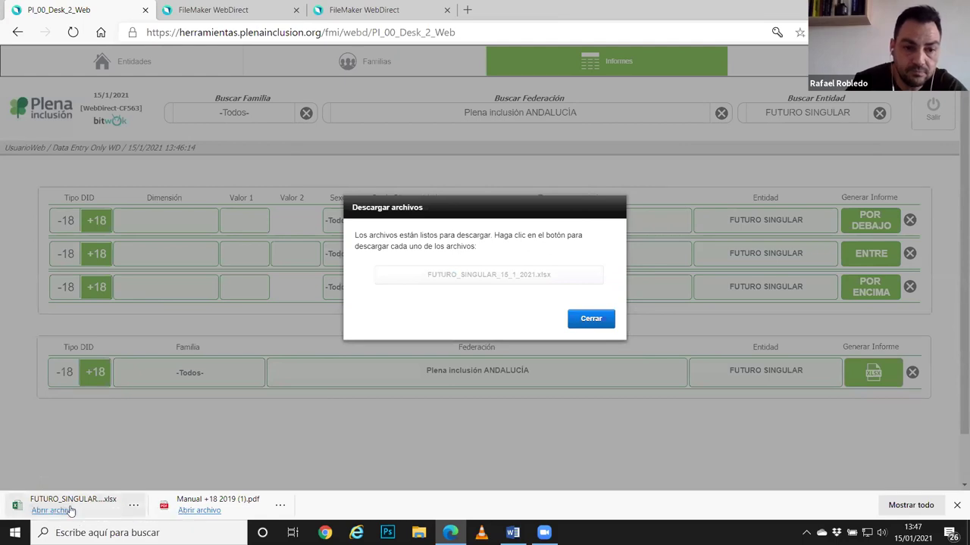
click(59, 511)
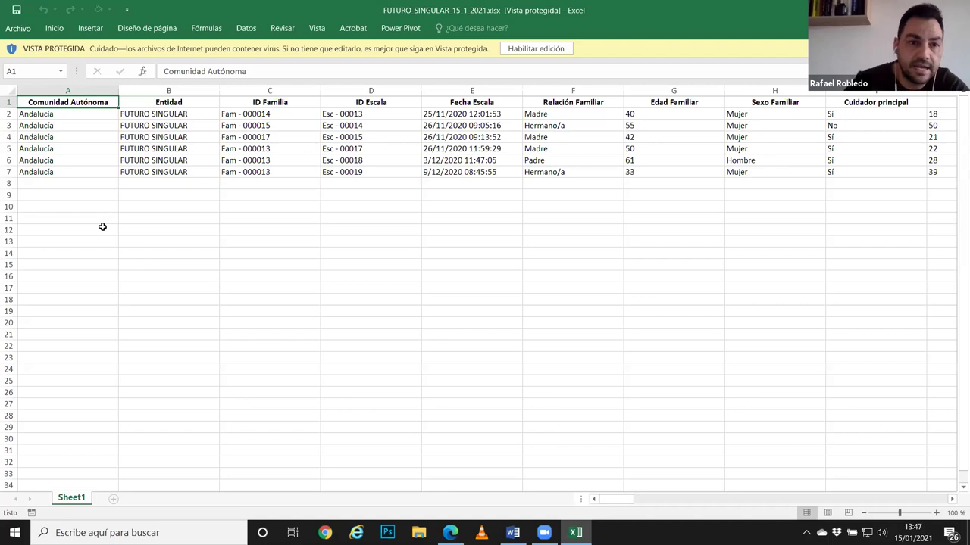
Examine the exported sheet's family, relative and DID columns, the CdVF and Clima Familiar scores, and the individual item answers.
drag(83, 114, 74, 170)
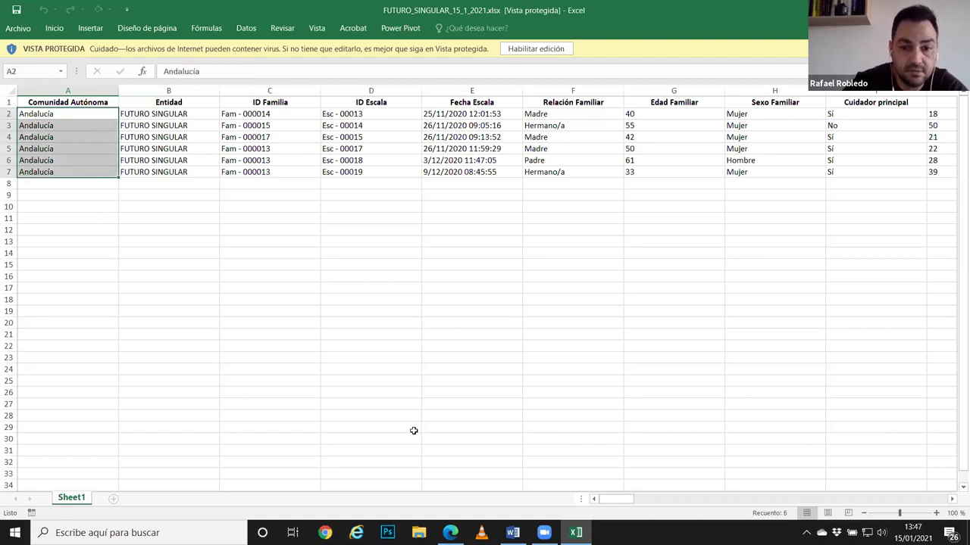
drag(273, 115, 455, 174)
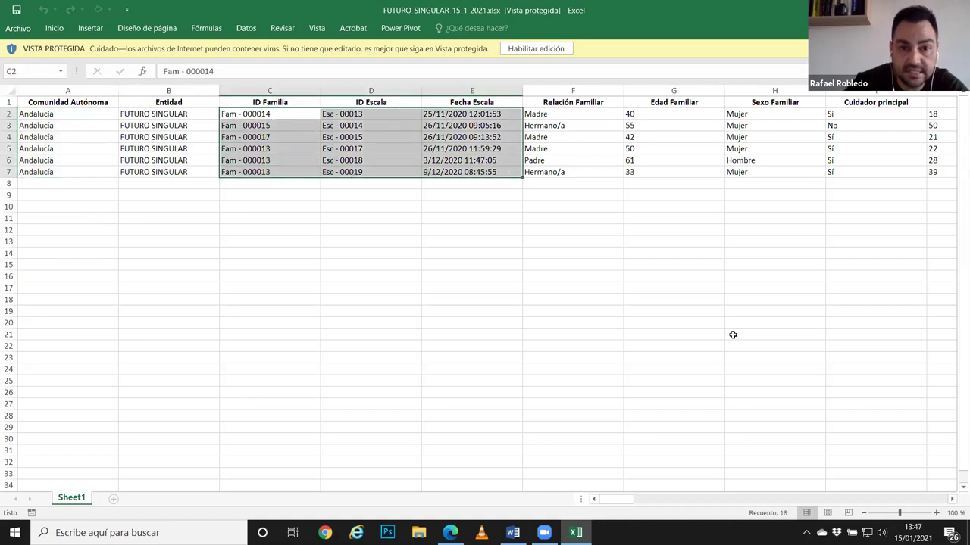
drag(633, 506, 634, 503)
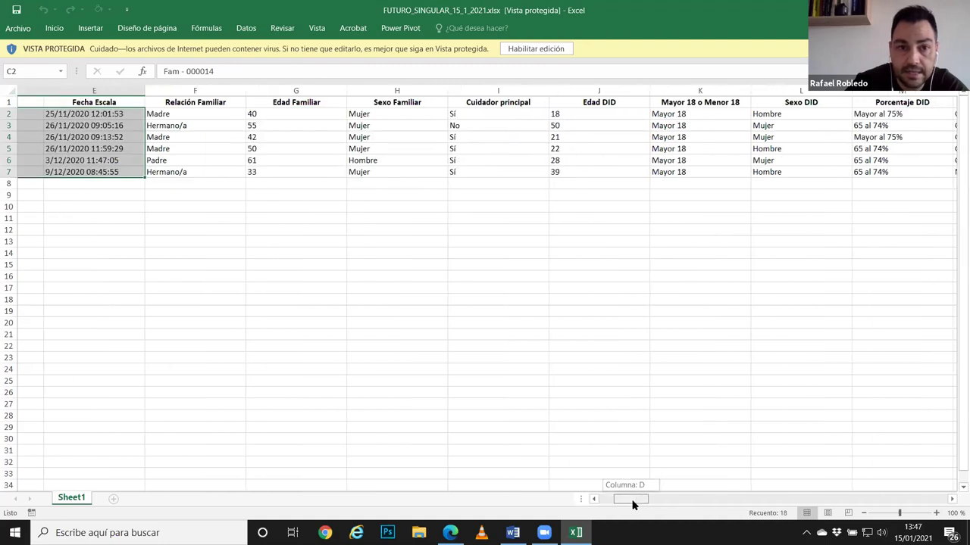
drag(262, 115, 265, 173)
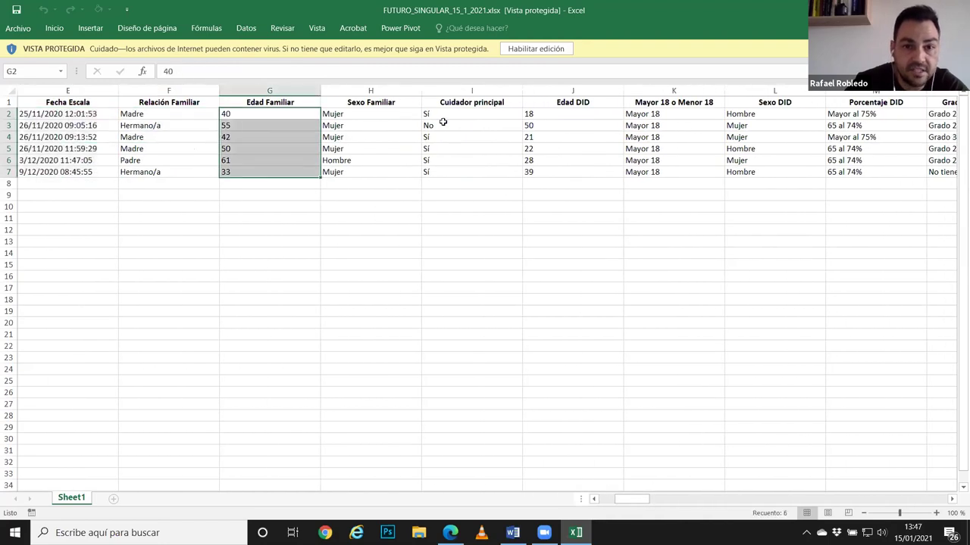
click(144, 115)
click(268, 116)
click(365, 114)
click(485, 115)
click(574, 116)
click(656, 128)
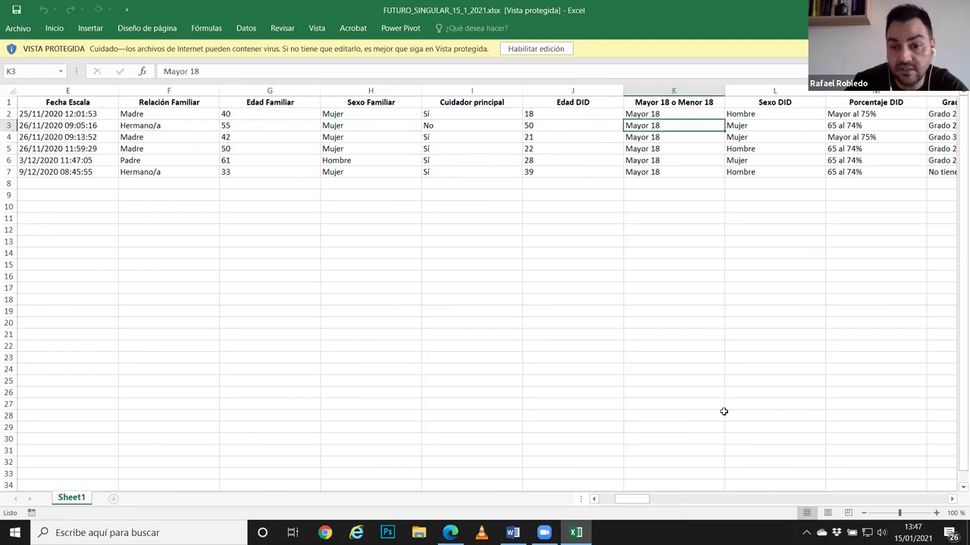
drag(640, 501, 637, 503)
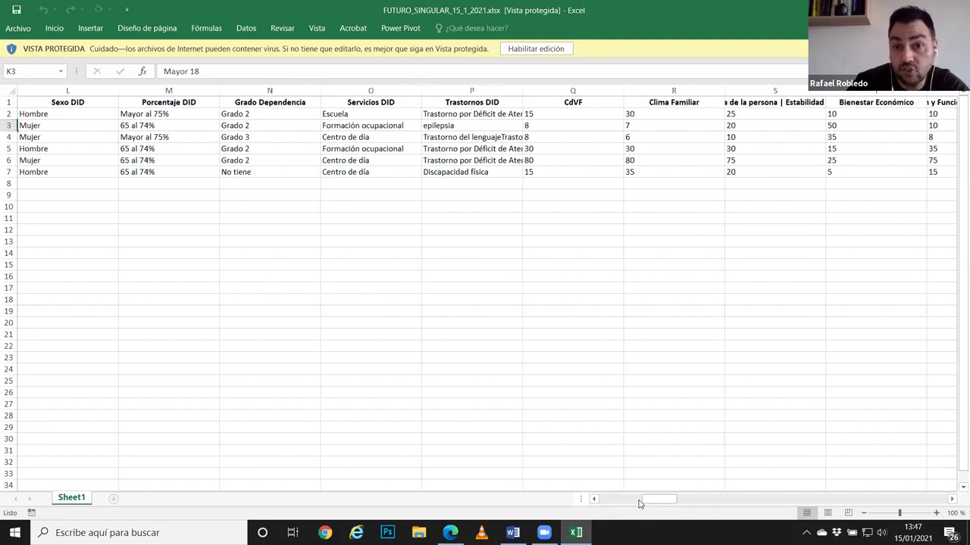
drag(558, 115, 555, 174)
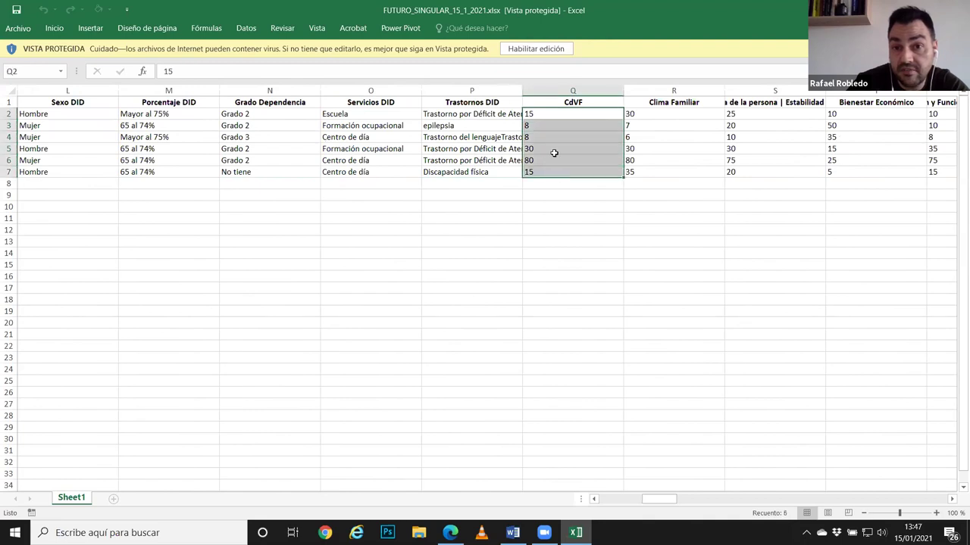
drag(650, 114, 657, 152)
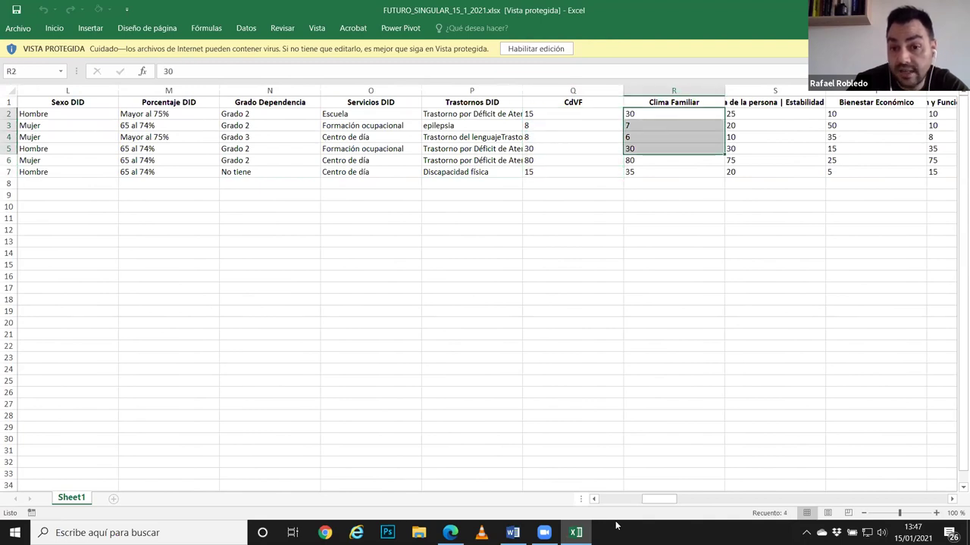
drag(656, 506, 872, 504)
Enable editing of the workbook and add the data range $A$1:$CK$7 to the Power Pivot data model as a table.
click(524, 47)
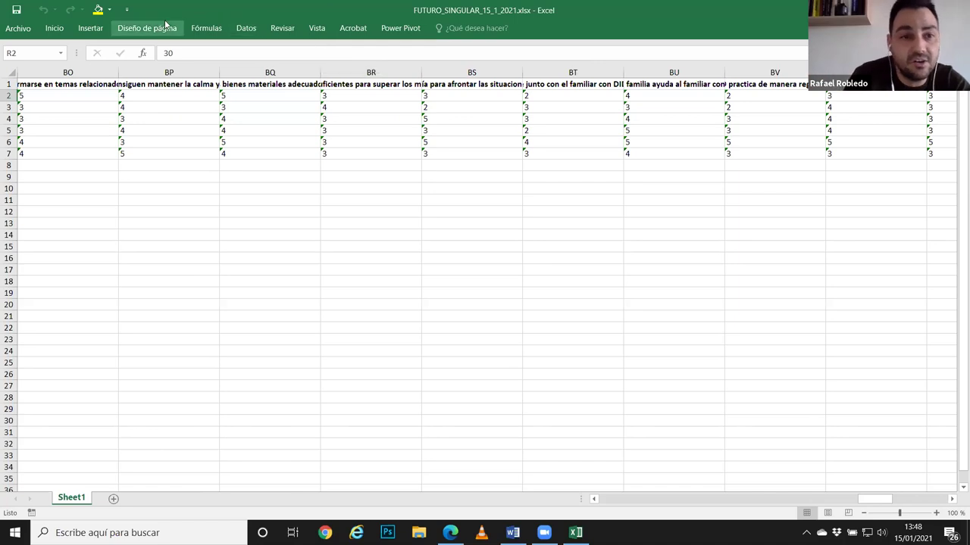
click(400, 28)
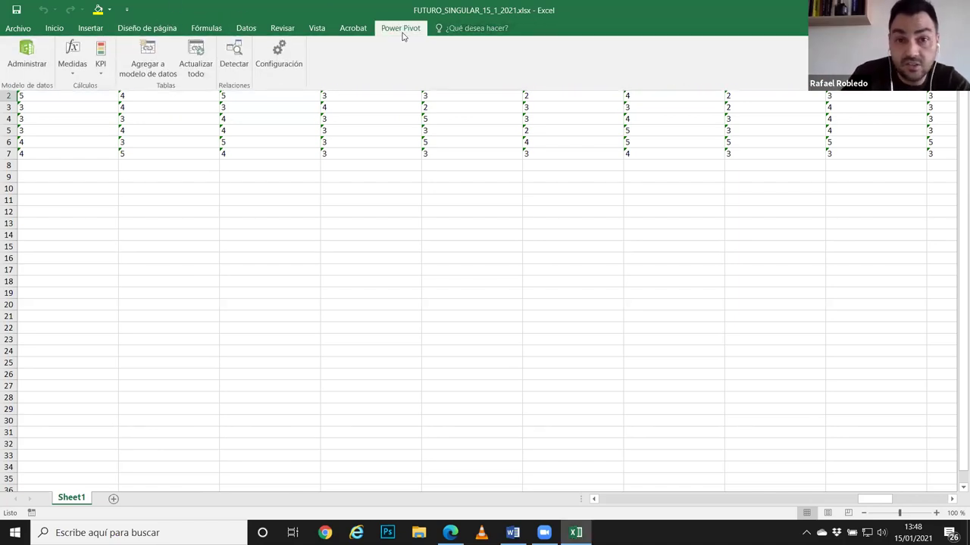
click(137, 70)
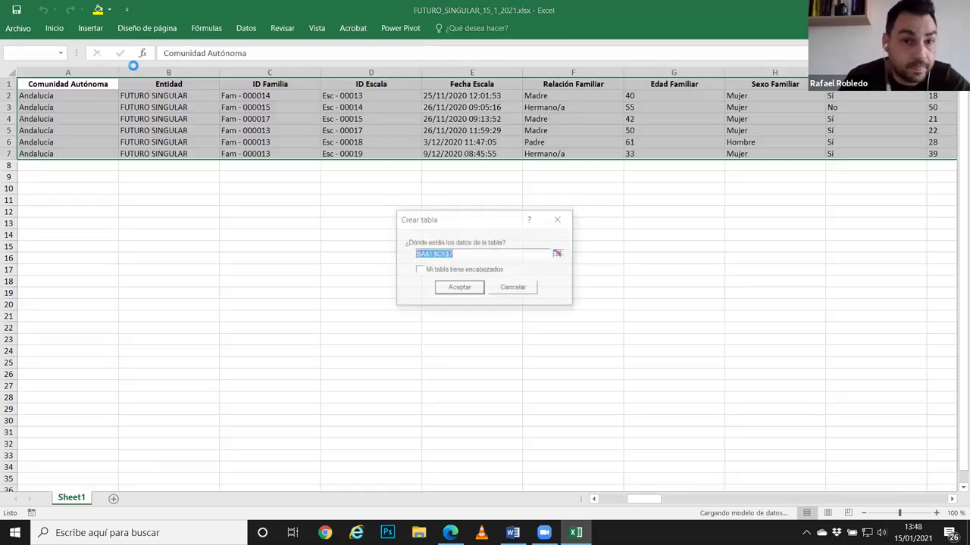
click(459, 289)
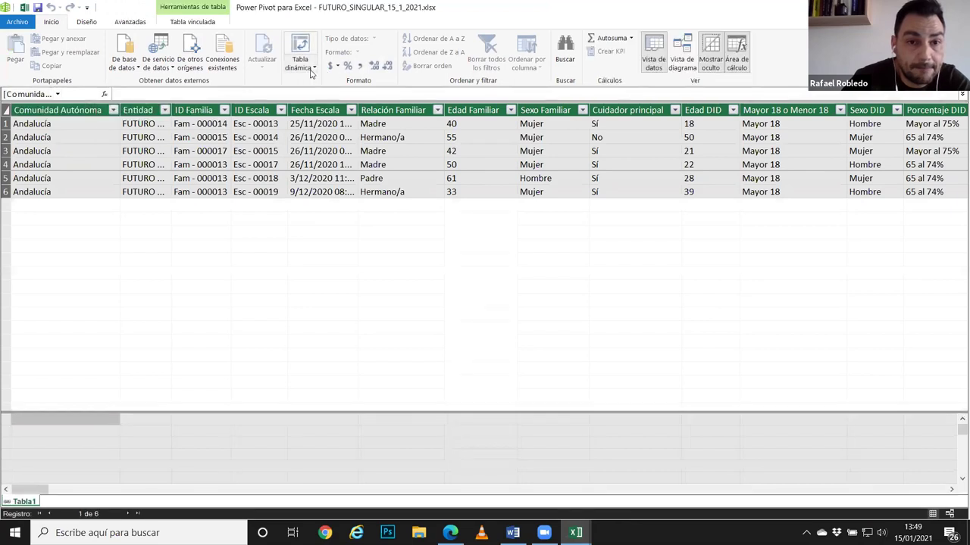
Create a horizontal pivot chart and pivot table from the data model on a new worksheet.
click(307, 64)
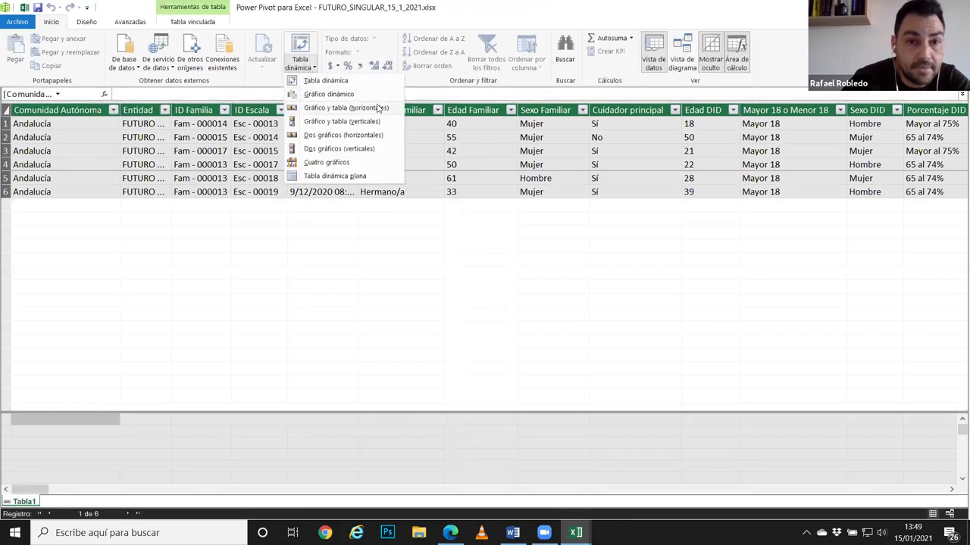
click(336, 108)
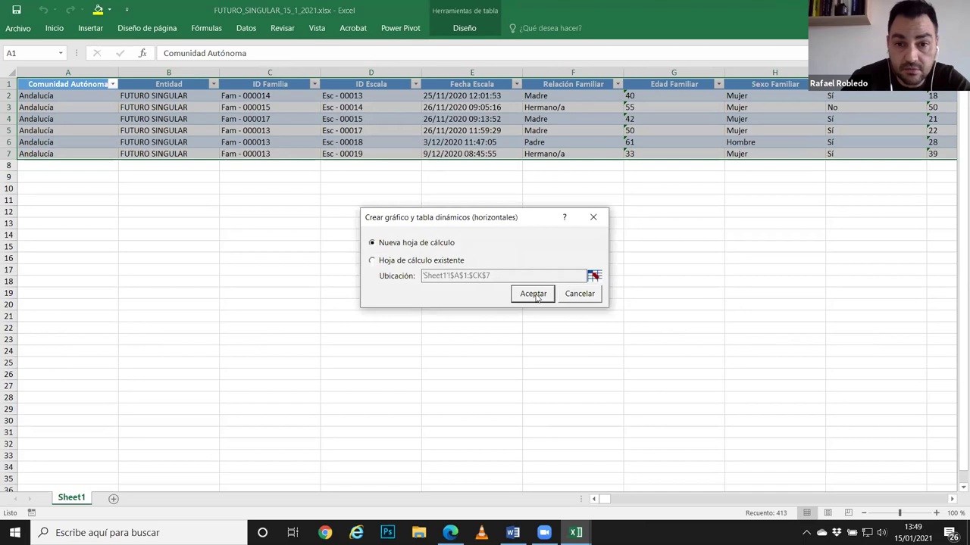
click(534, 295)
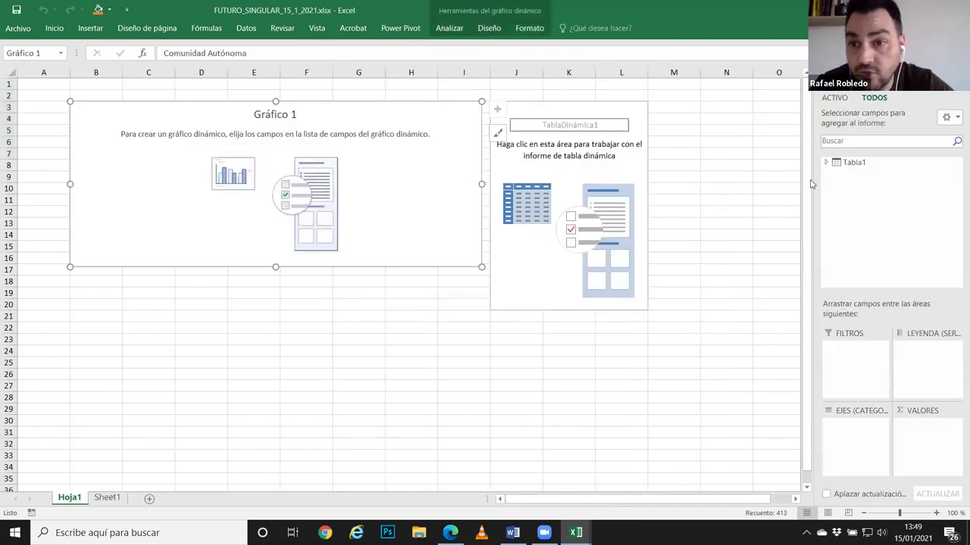
Build the pivot chart with Entidad and Sexo Familiar as legend series and the count of Sexo Familiar as values.
click(825, 162)
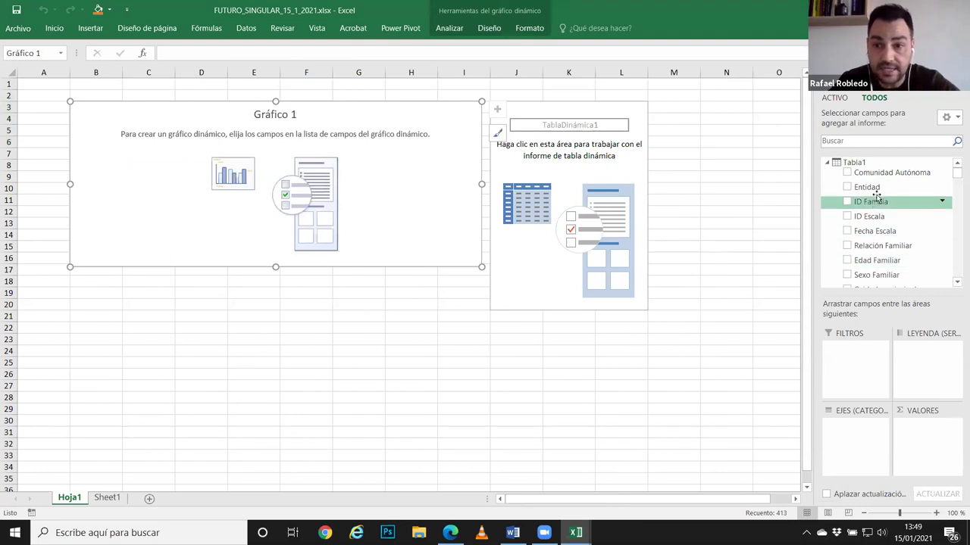
drag(867, 187, 925, 355)
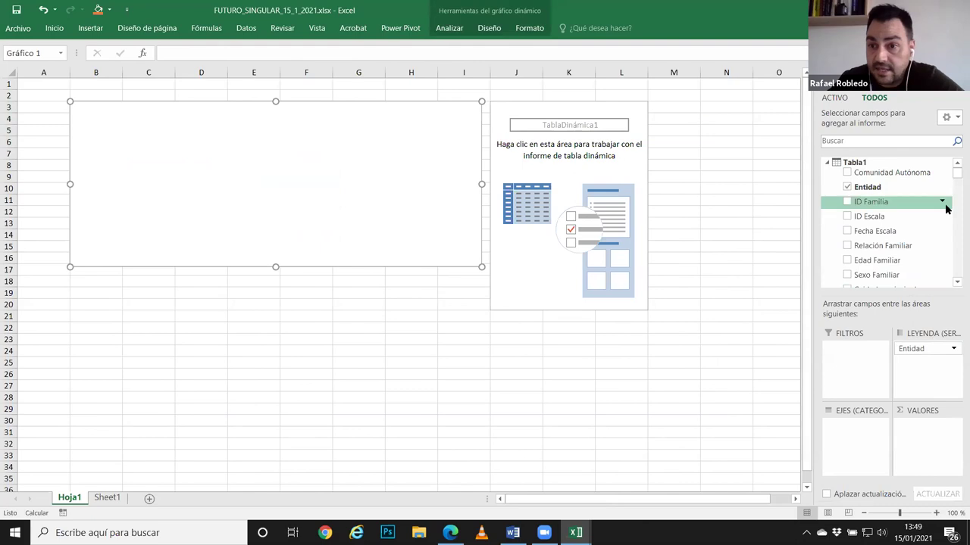
drag(874, 275, 923, 432)
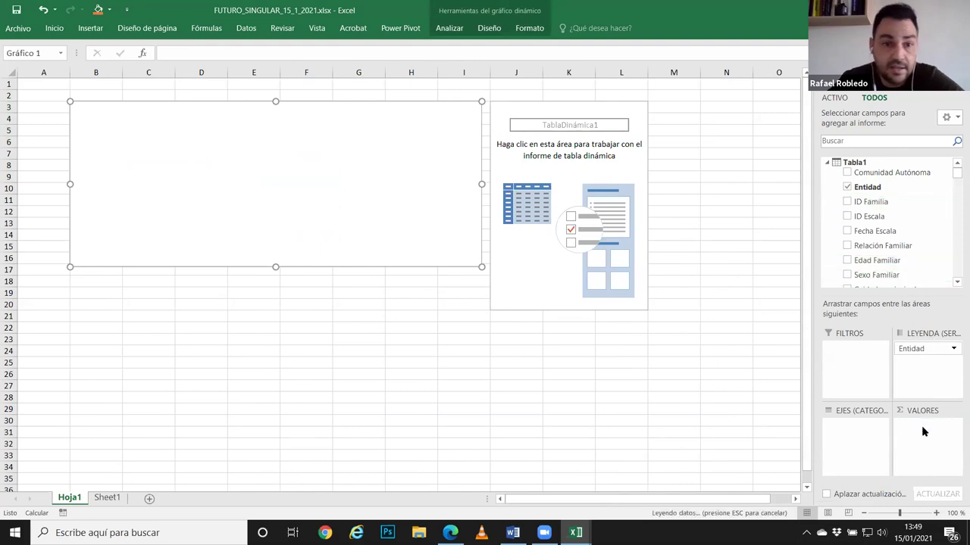
mouse_move(272, 221)
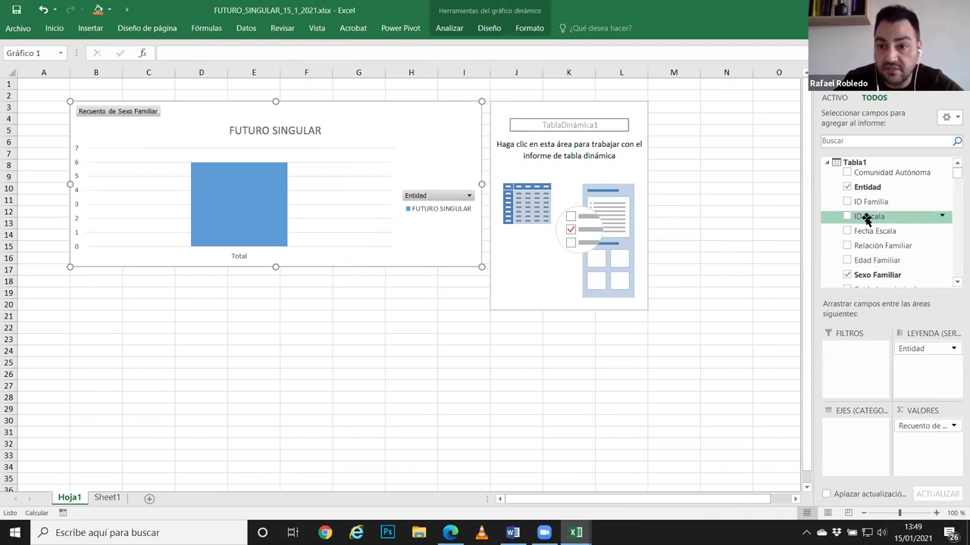
drag(877, 275, 917, 376)
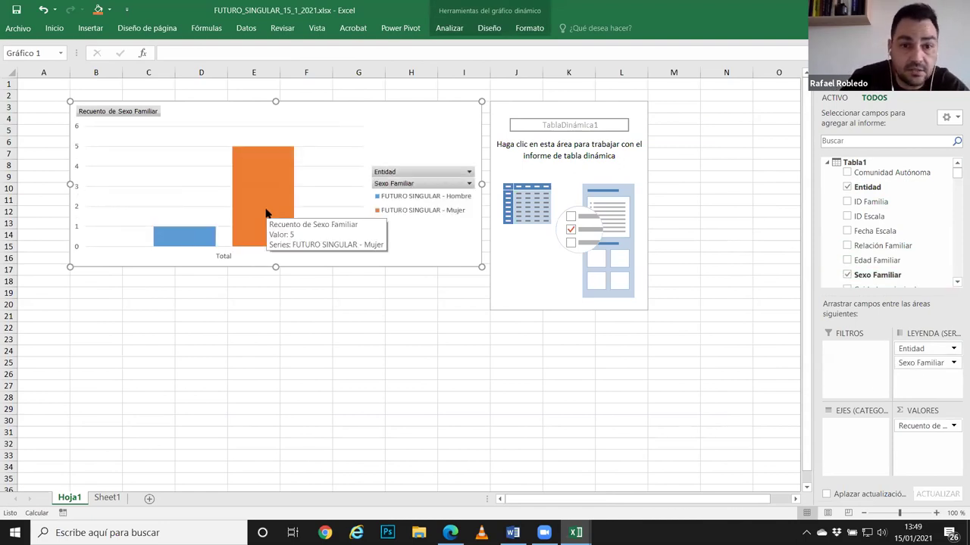
mouse_move(189, 244)
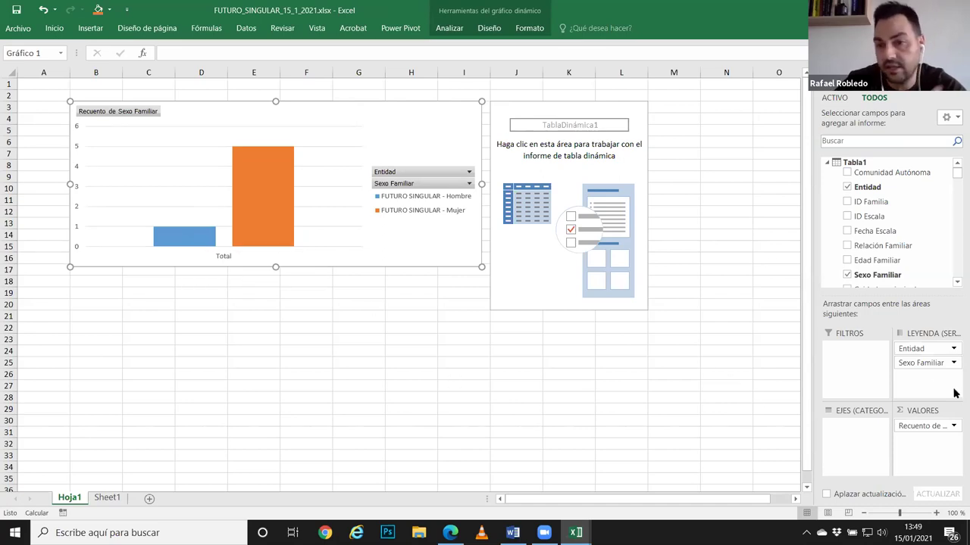
drag(955, 176, 902, 185)
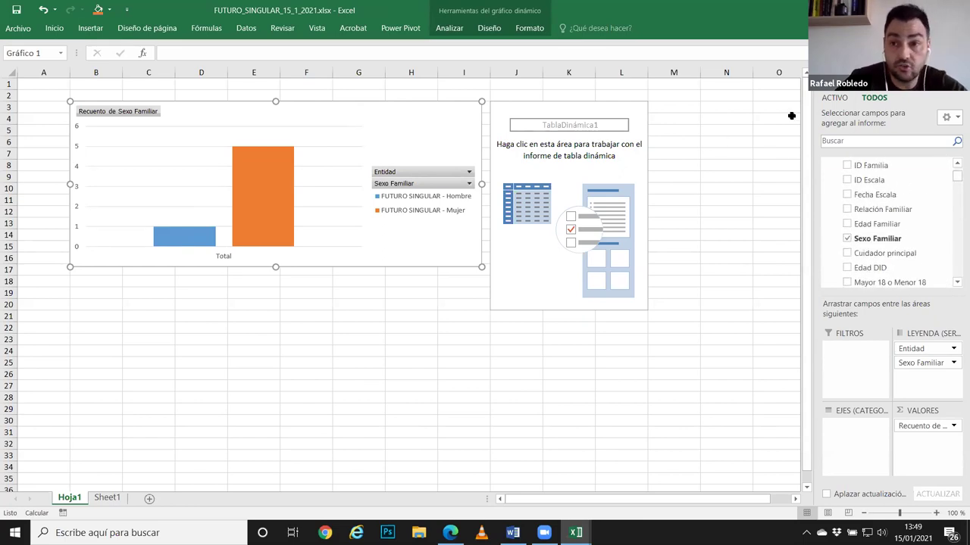
Switch back to the Plena inclusión web tool in the browser, close the file download dialog, and revisit the entities, families and reports sections.
key(alt+Tab)
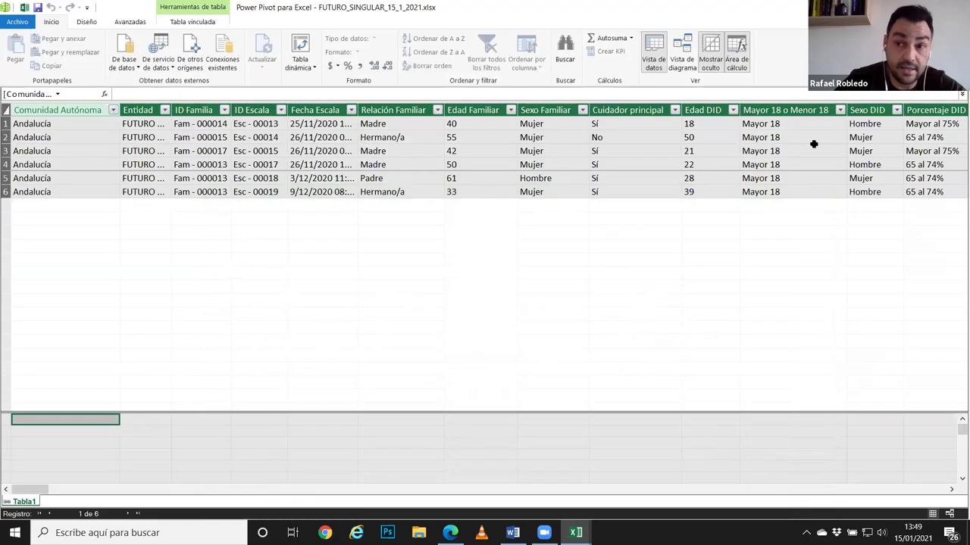
key(alt+Tab)
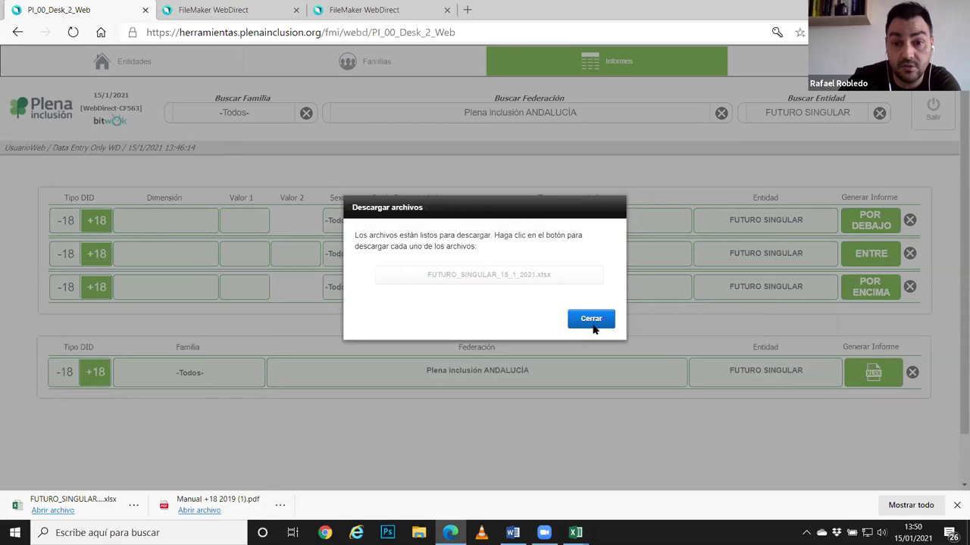
click(590, 322)
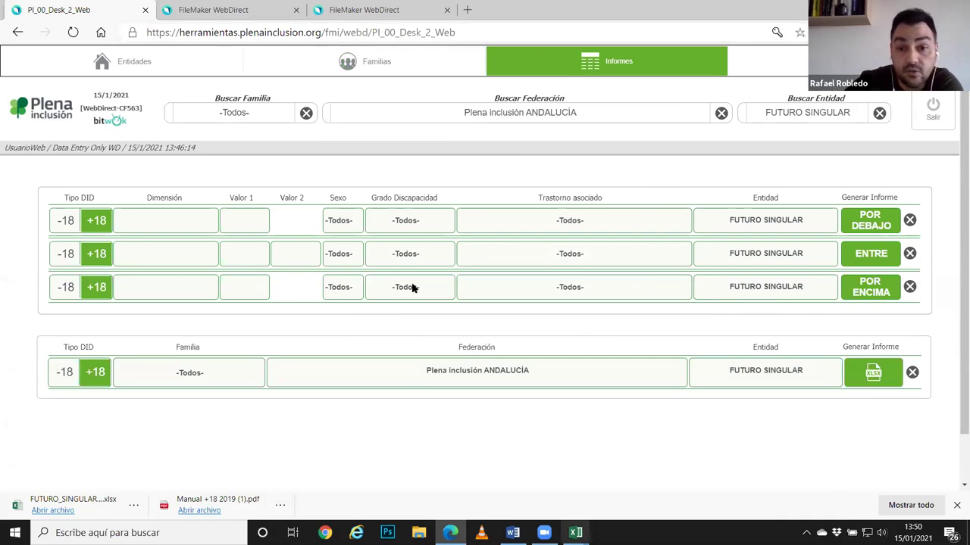
click(191, 63)
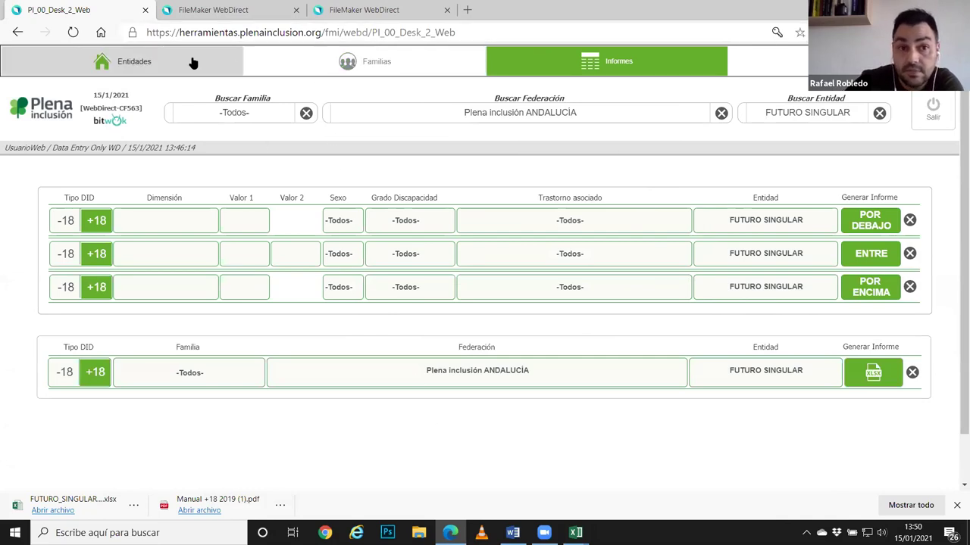
click(333, 60)
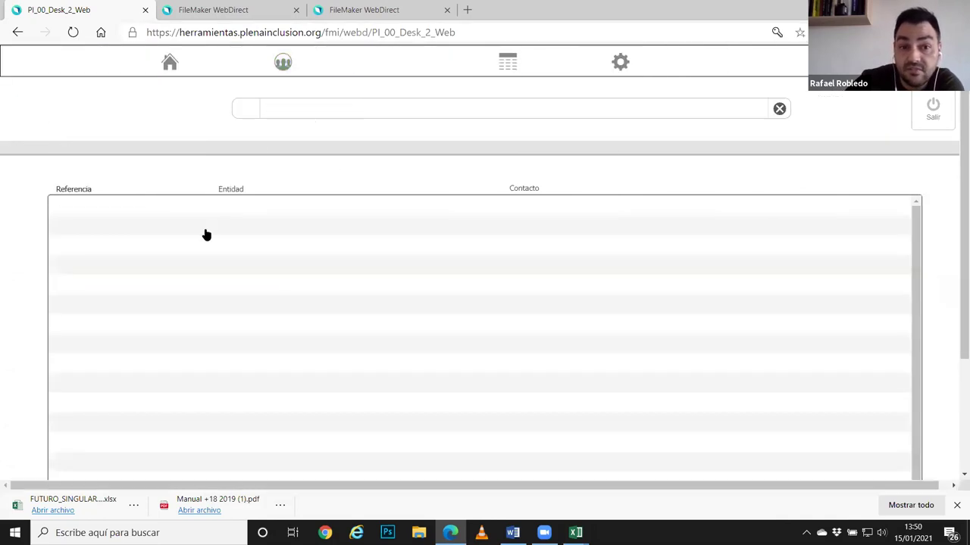
click(587, 59)
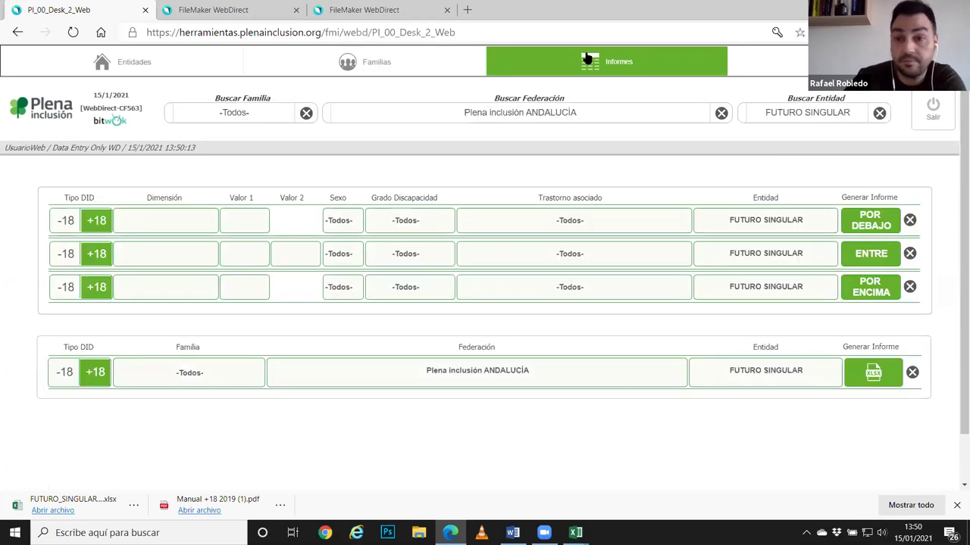
Open PI_00_Desk_2_Web in the second browser tab and fill in the federation username copied from the Word document.
click(214, 9)
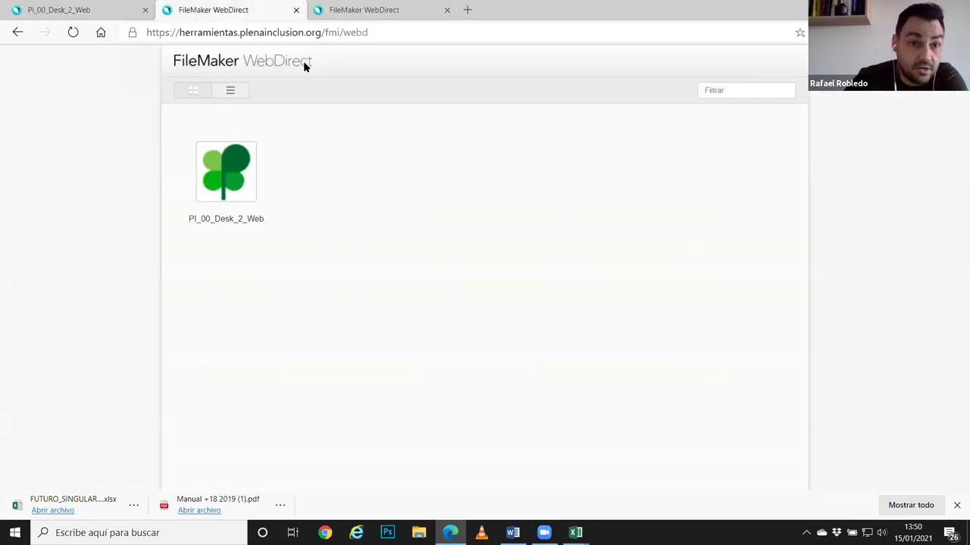
click(231, 182)
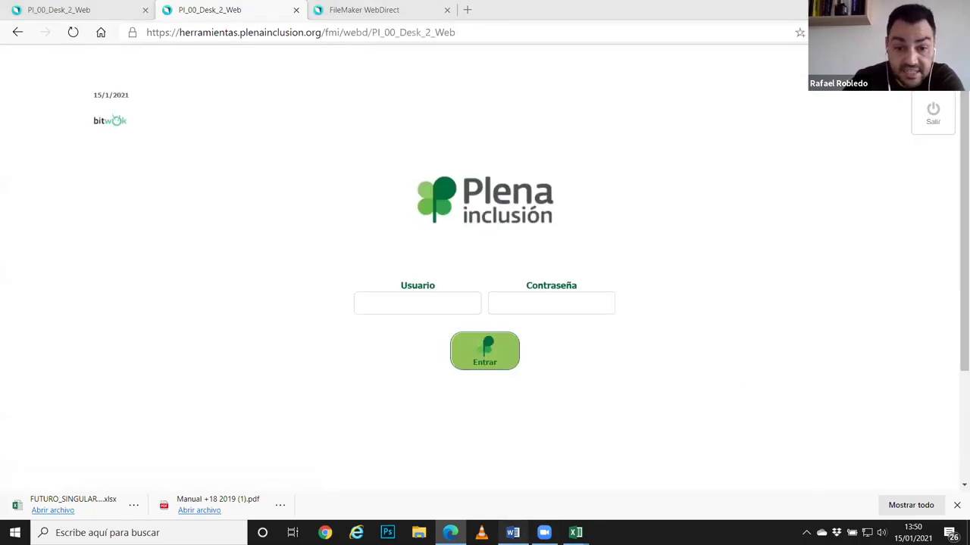
click(513, 532)
click(350, 150)
double_click(350, 149)
key(ctrl+c)
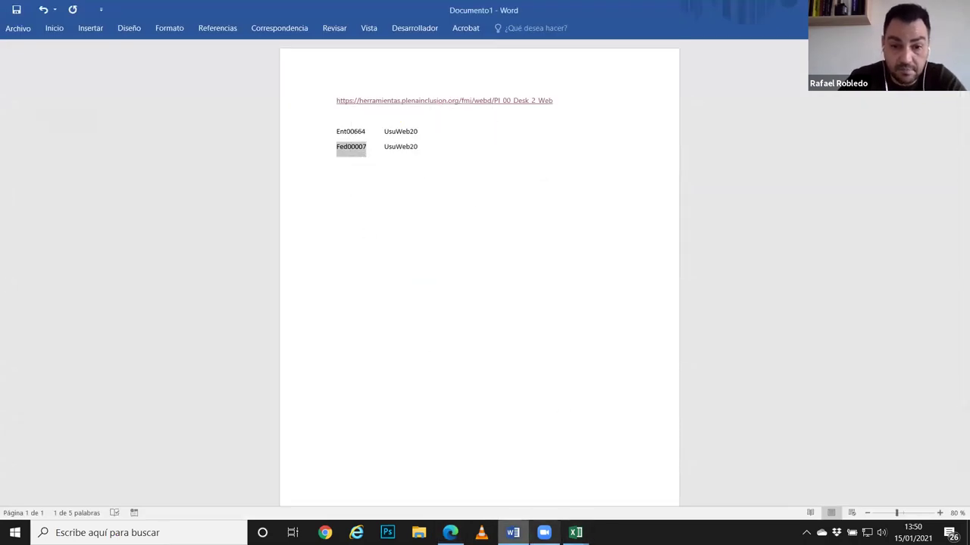
click(449, 532)
click(408, 305)
key(ctrl+v)
key(Tab)
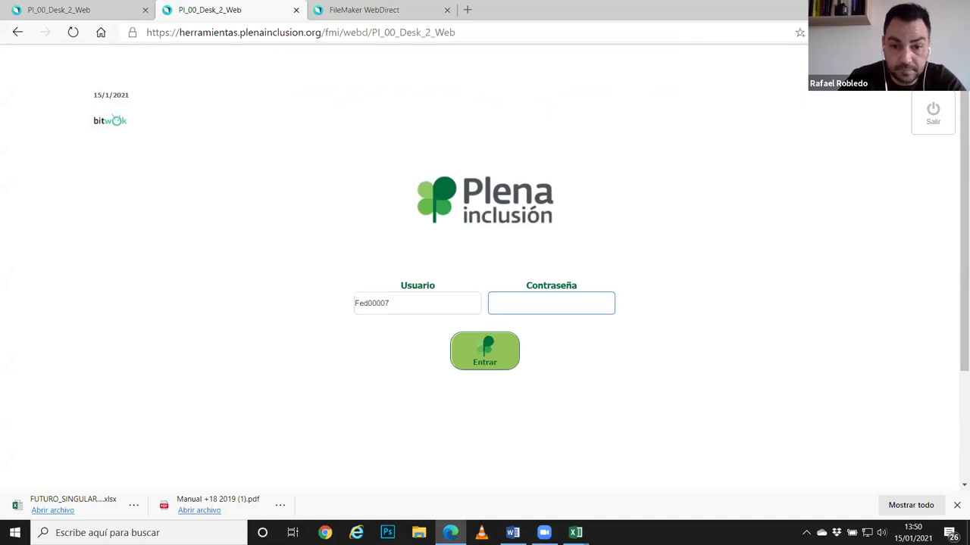
Copy the federation account's password from the Word document into the Contraseña field and log in.
click(513, 532)
double_click(401, 147)
key(ctrl+c)
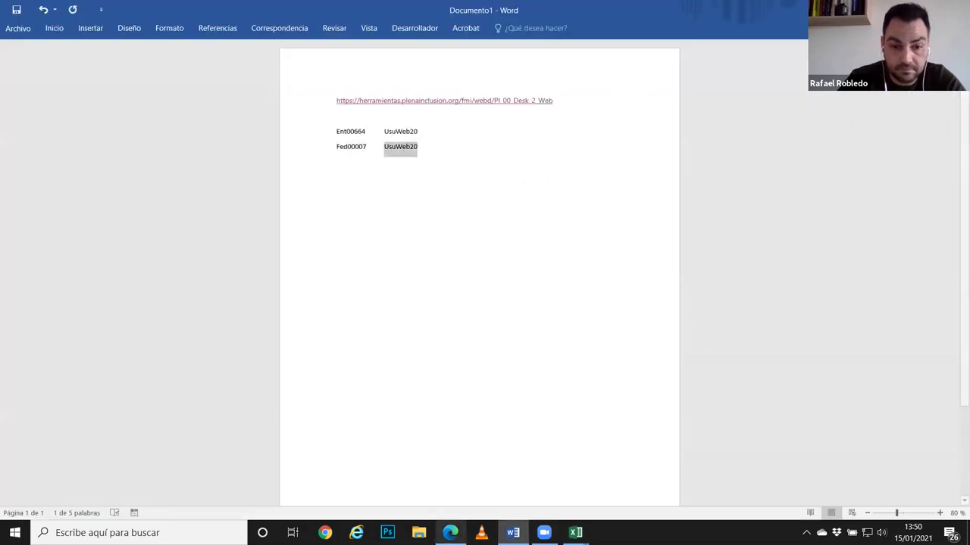
click(450, 532)
key(ctrl+v)
click(496, 351)
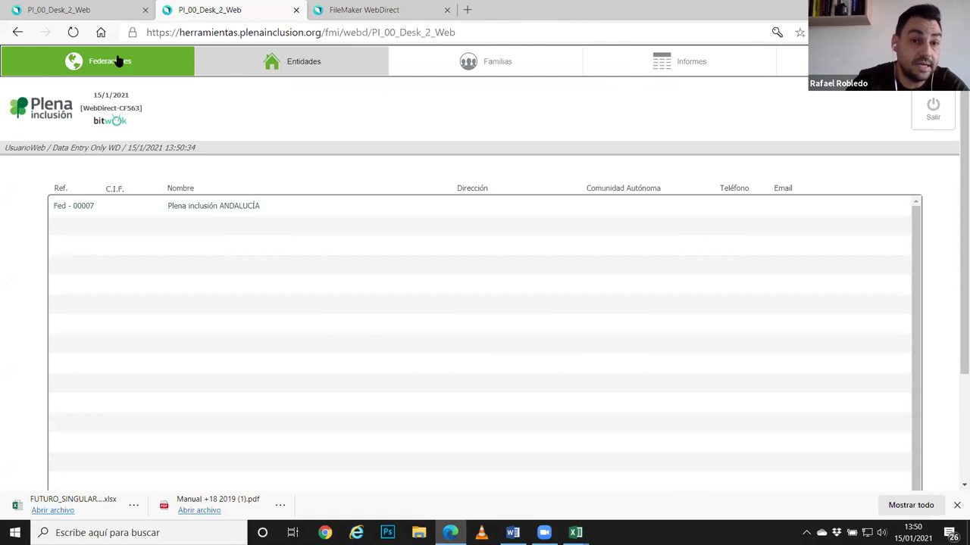
Open the A TODA VELA record from the entities list and view its contacts and families.
click(280, 65)
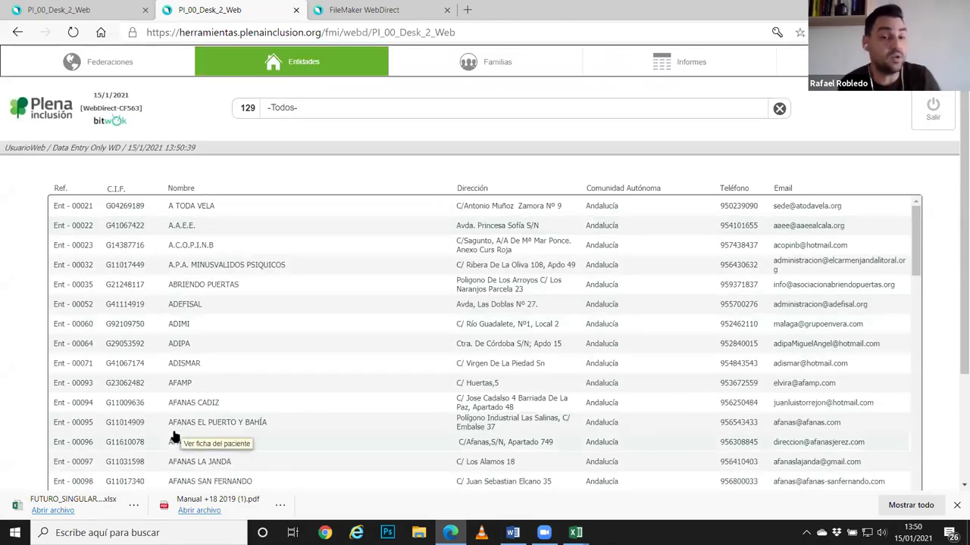
click(189, 212)
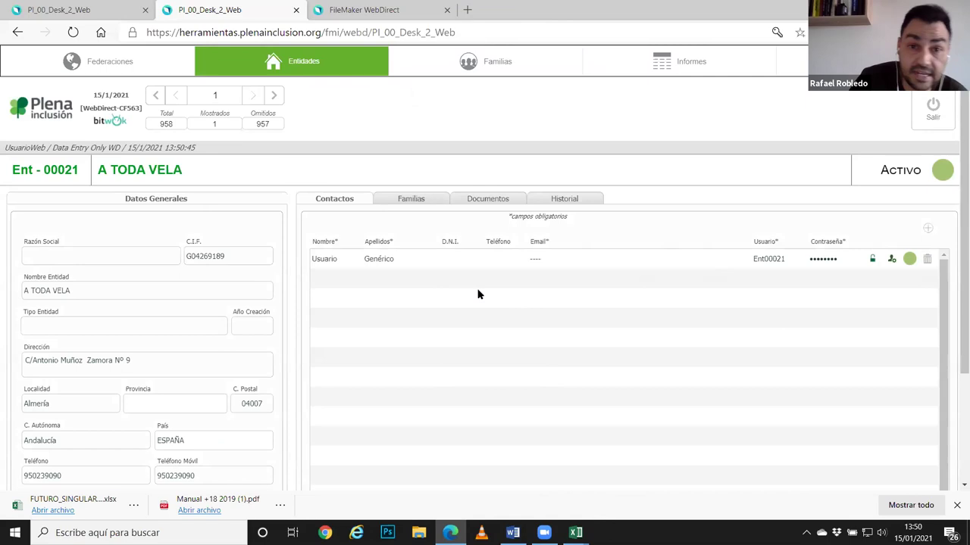
click(400, 202)
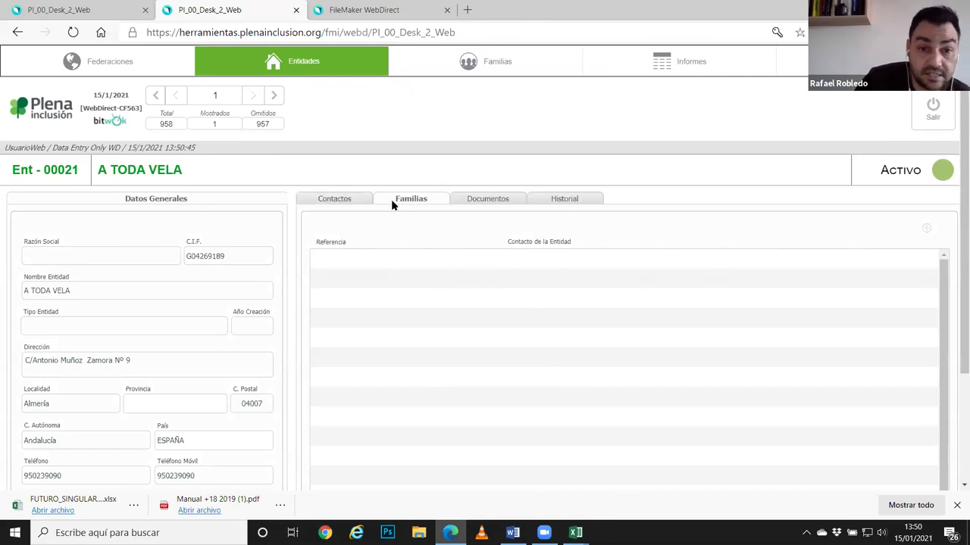
click(330, 202)
Open the FUTURO SINGULAR entity's record and view the entity contacts and scales of its family Fam - 000013.
click(122, 63)
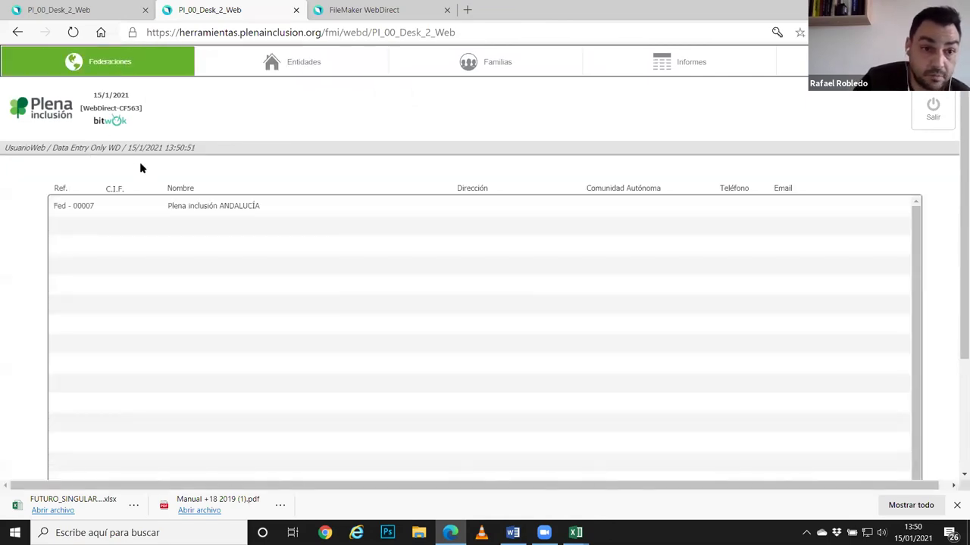
click(291, 62)
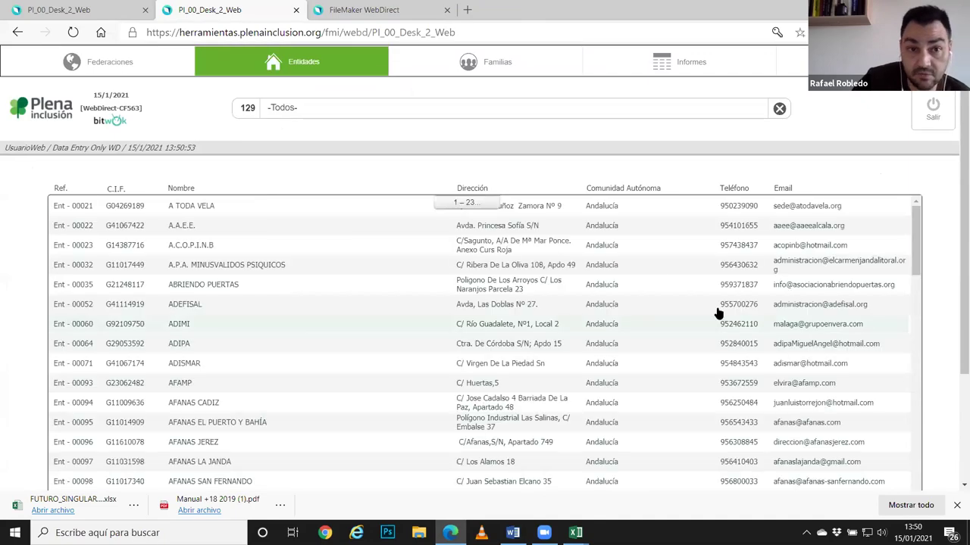
drag(919, 266, 923, 448)
scroll(475, 357, down, 5)
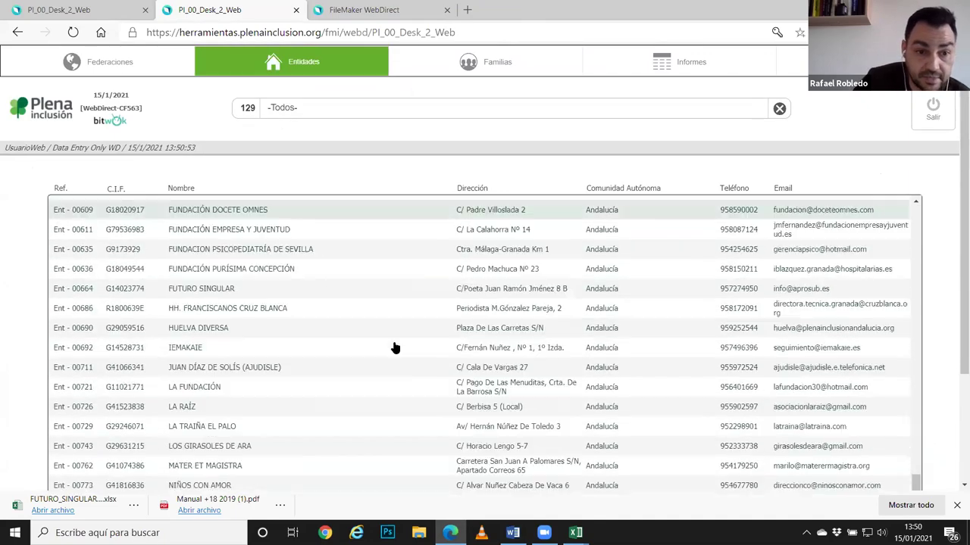
scroll(372, 347, up, 3)
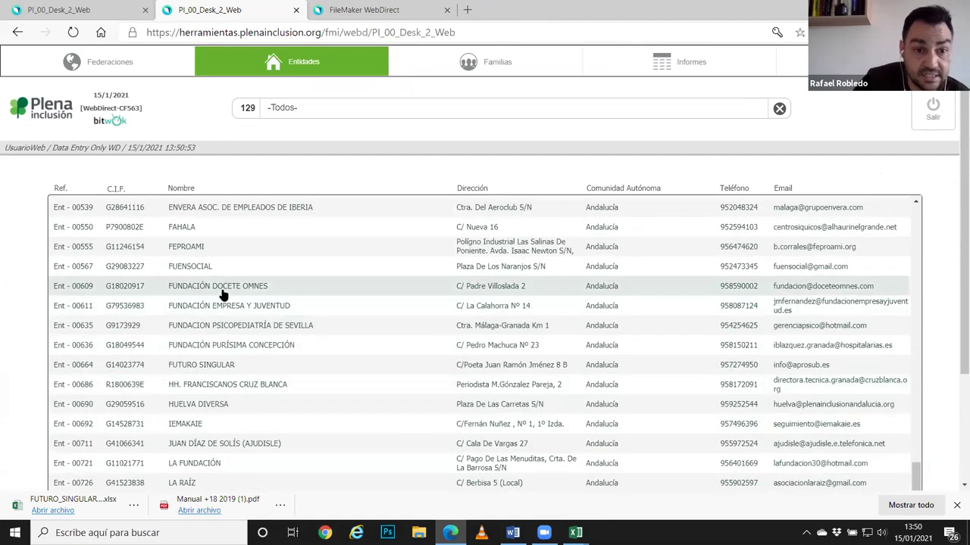
click(230, 367)
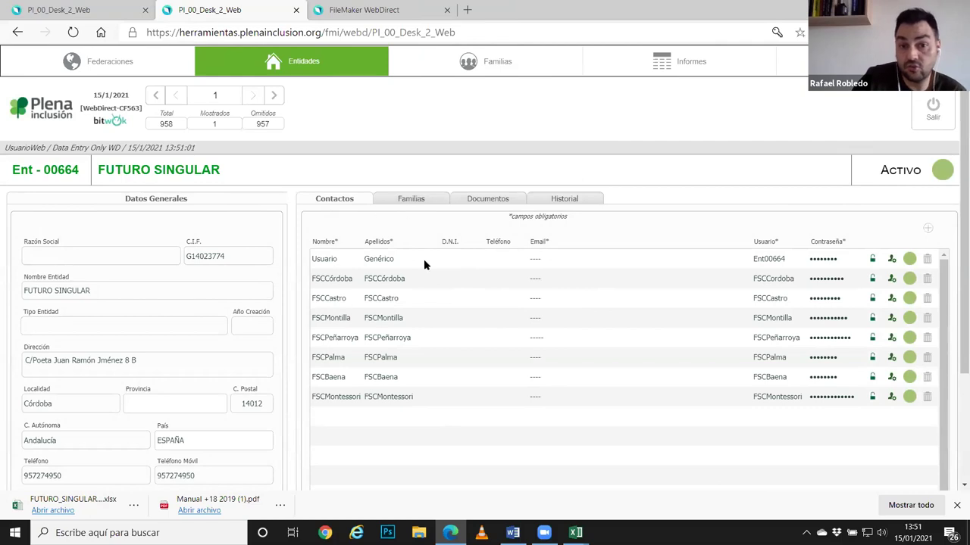
click(415, 203)
click(358, 259)
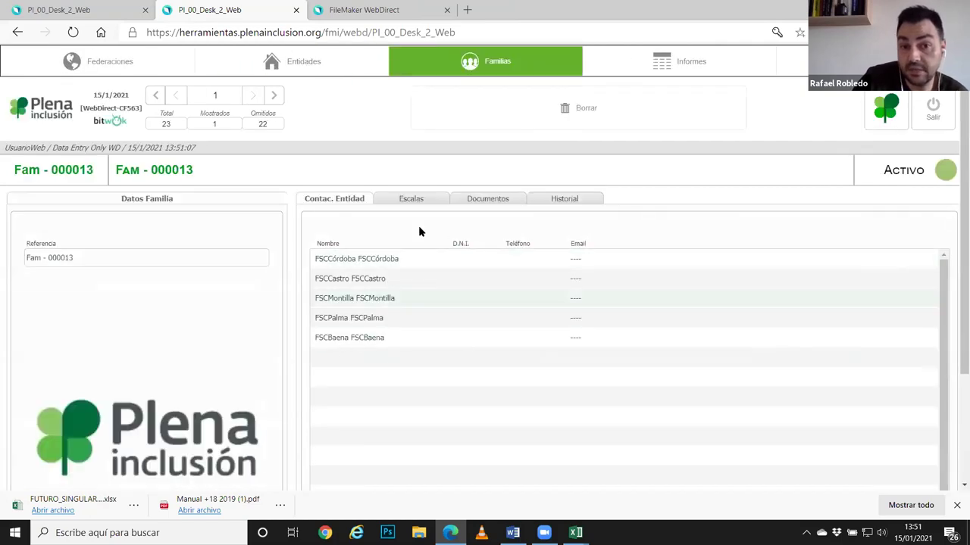
click(416, 198)
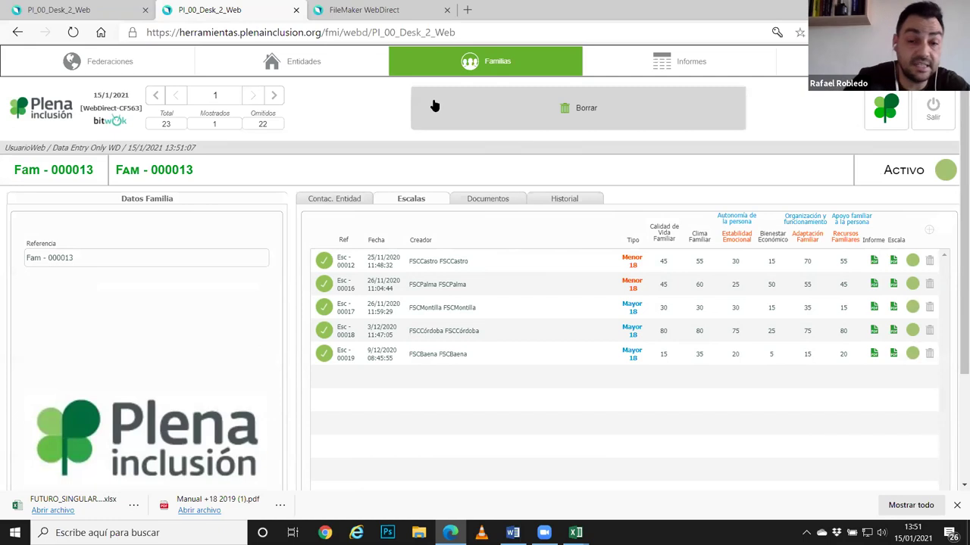
View the entities and families in the Plena inclusión ANDALUCÍA federation record, and show the overall families list.
click(288, 67)
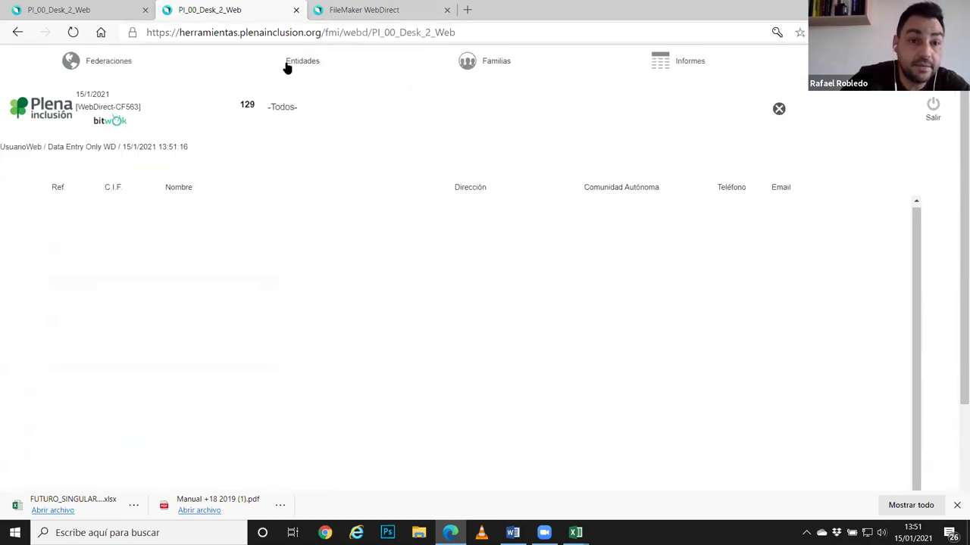
click(132, 62)
click(169, 210)
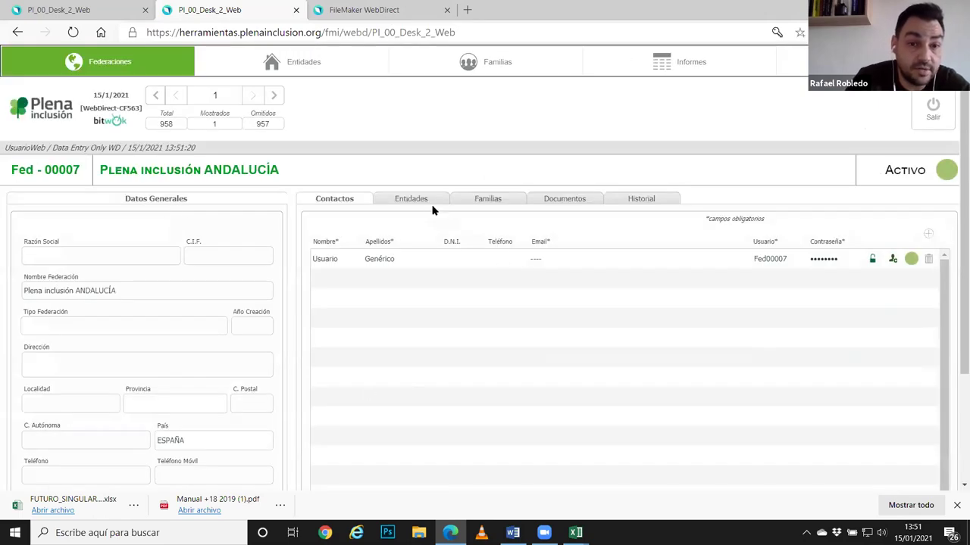
click(433, 199)
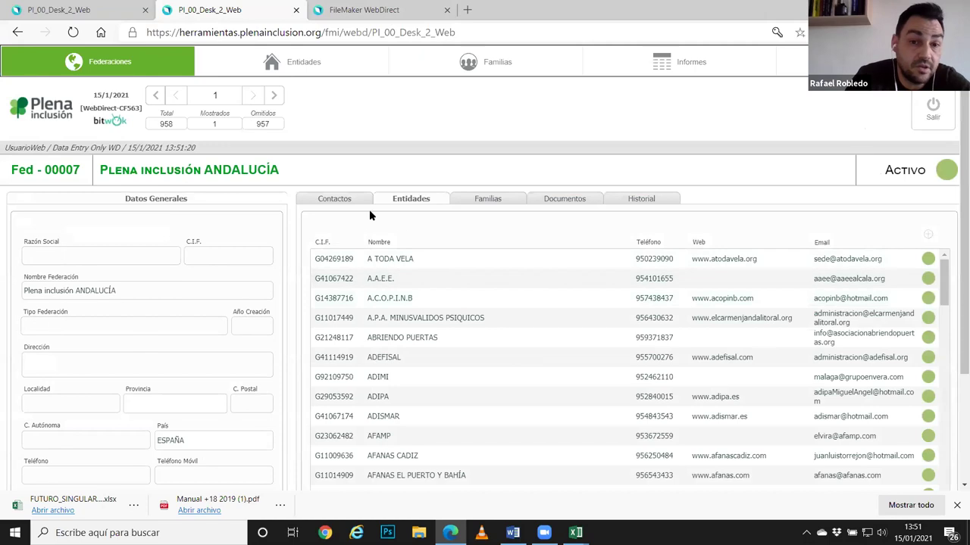
click(485, 201)
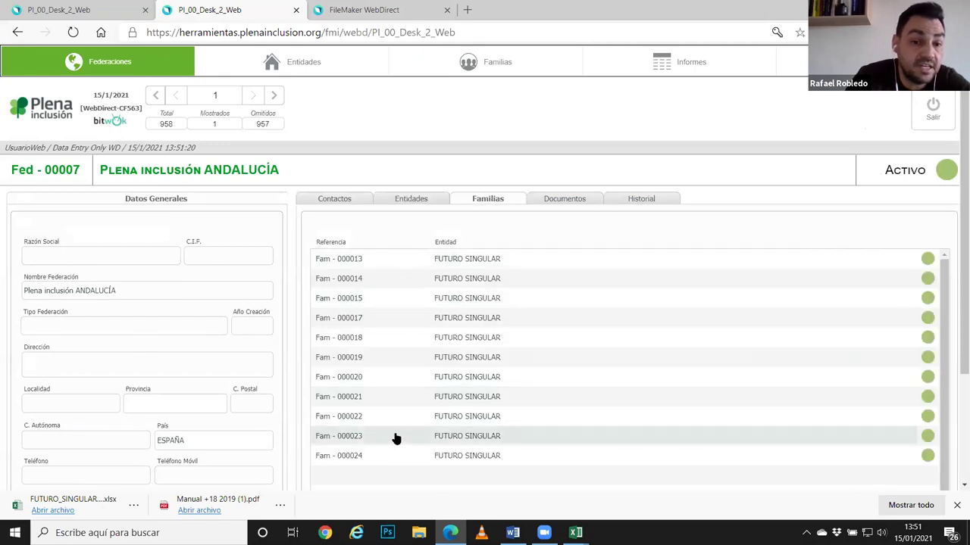
click(492, 72)
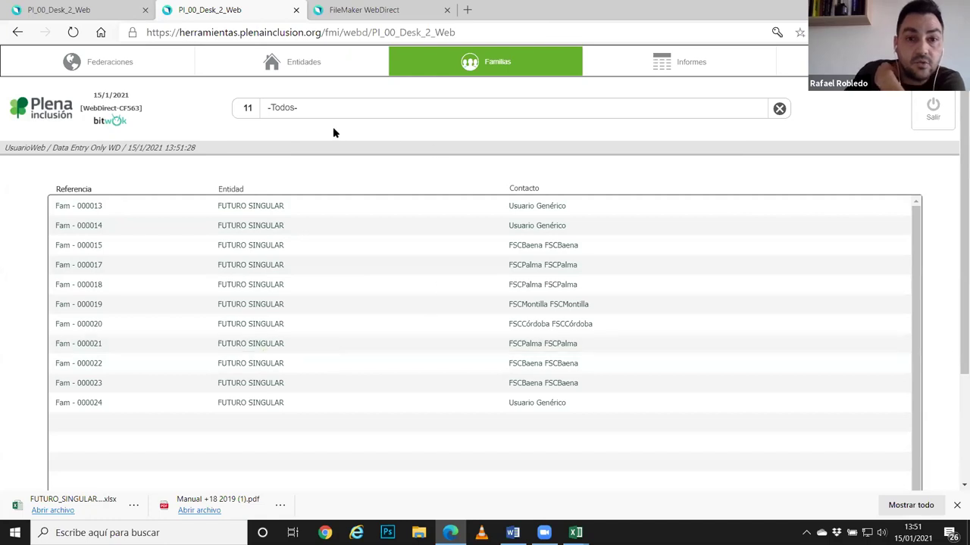
Open the reports section, filter it by the entity "futuro", and reset the entity filter to all.
click(673, 73)
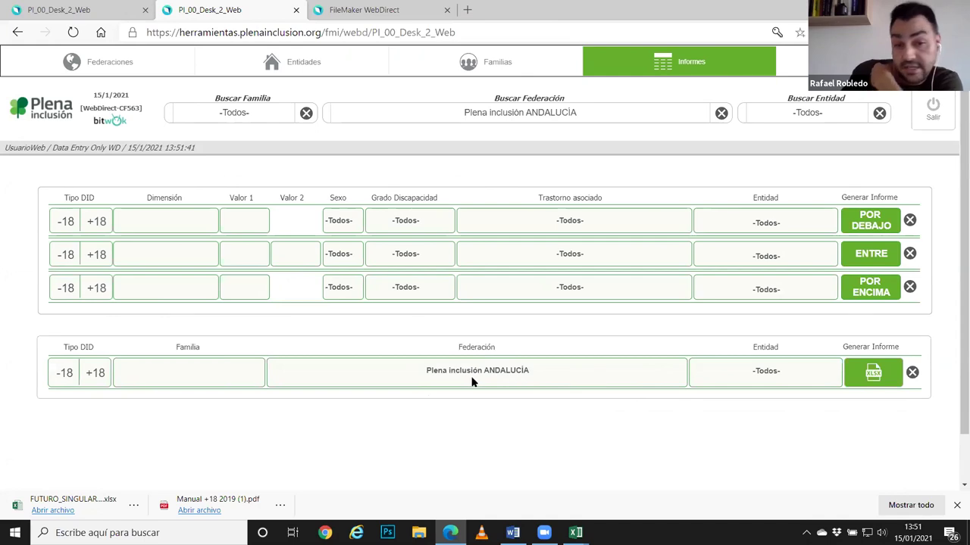
click(803, 115)
text(futuro)
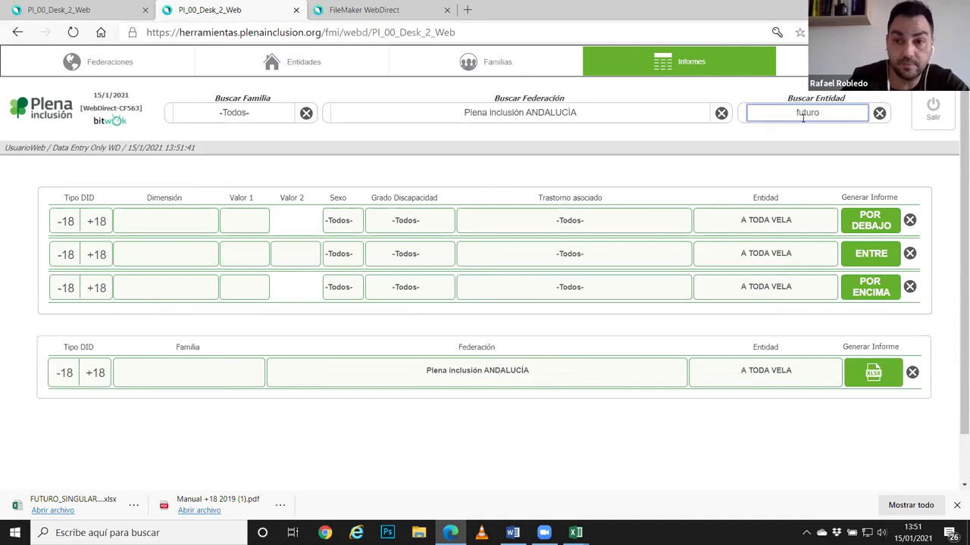
key(Tab)
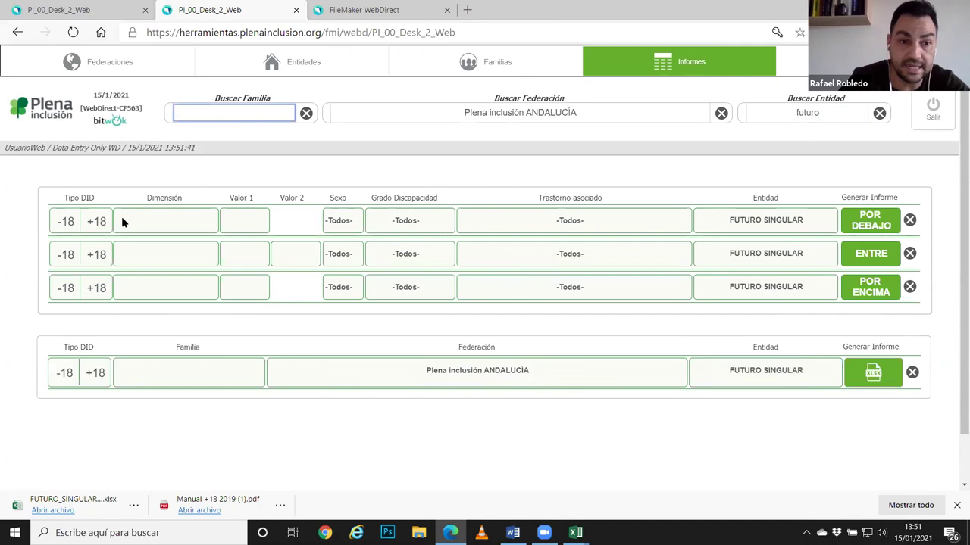
double_click(808, 112)
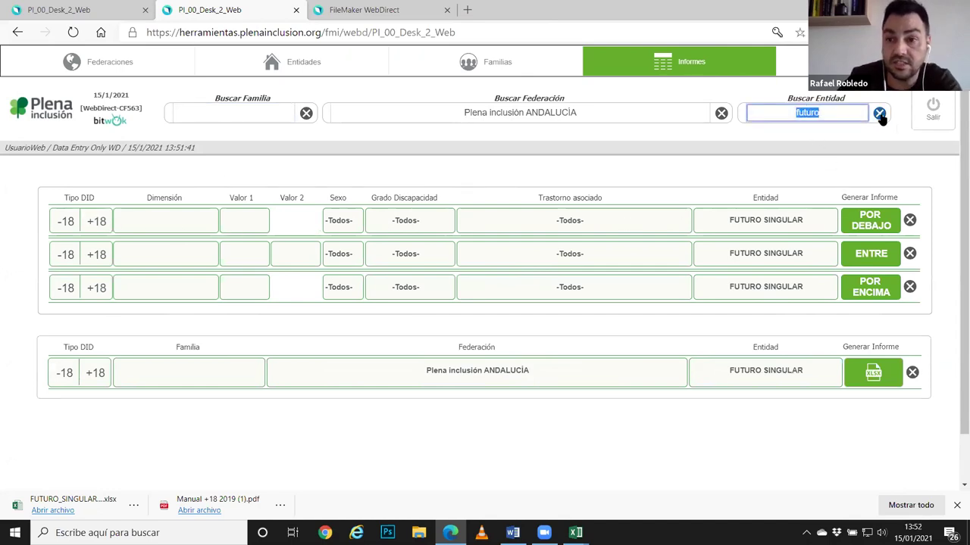
click(879, 112)
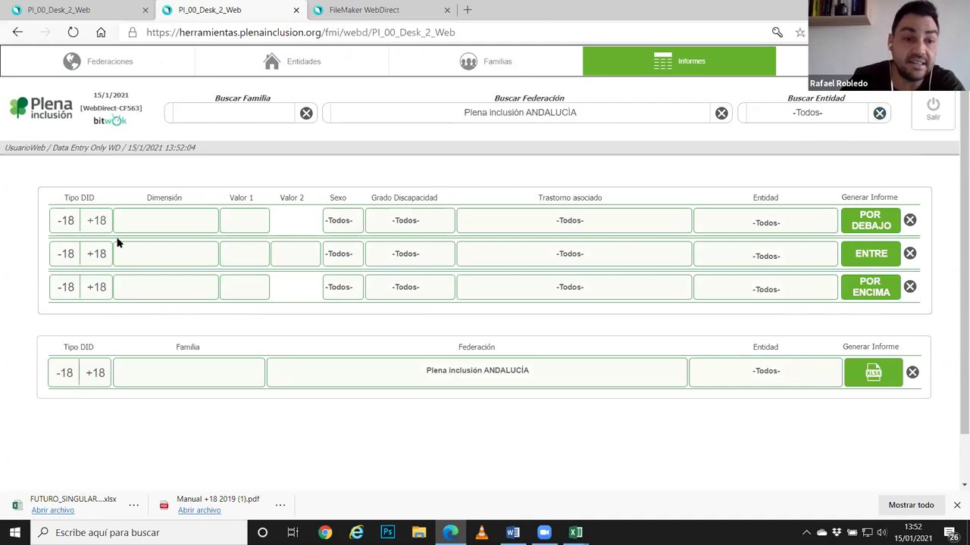
Generate the below-percentile report for +18, dimension Clima familiar and value 40 across all entities, and return to the report filters.
click(97, 220)
click(154, 219)
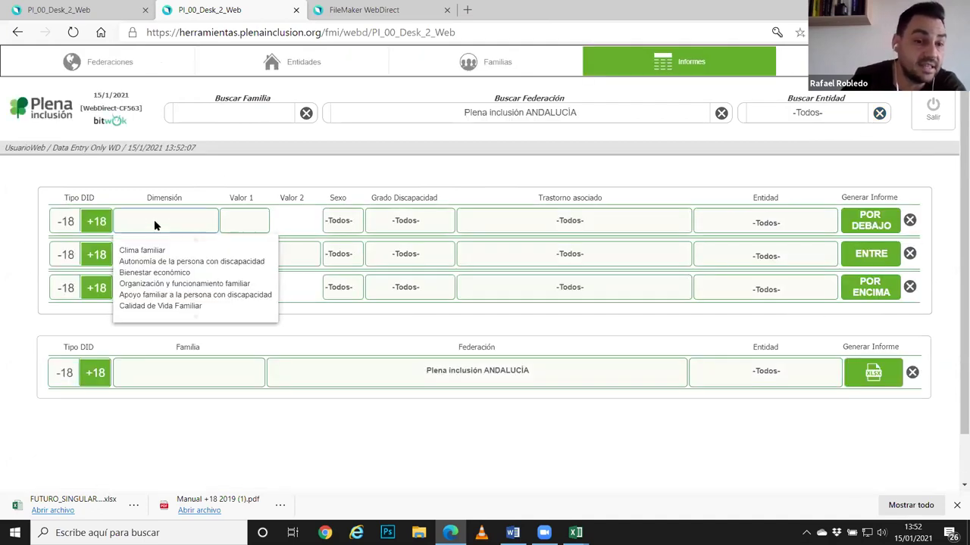
click(151, 251)
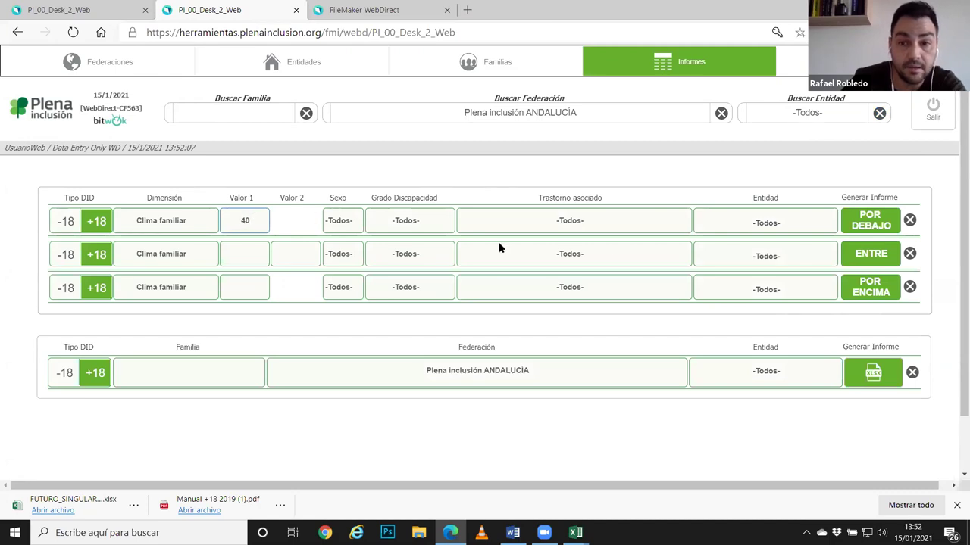
click(857, 223)
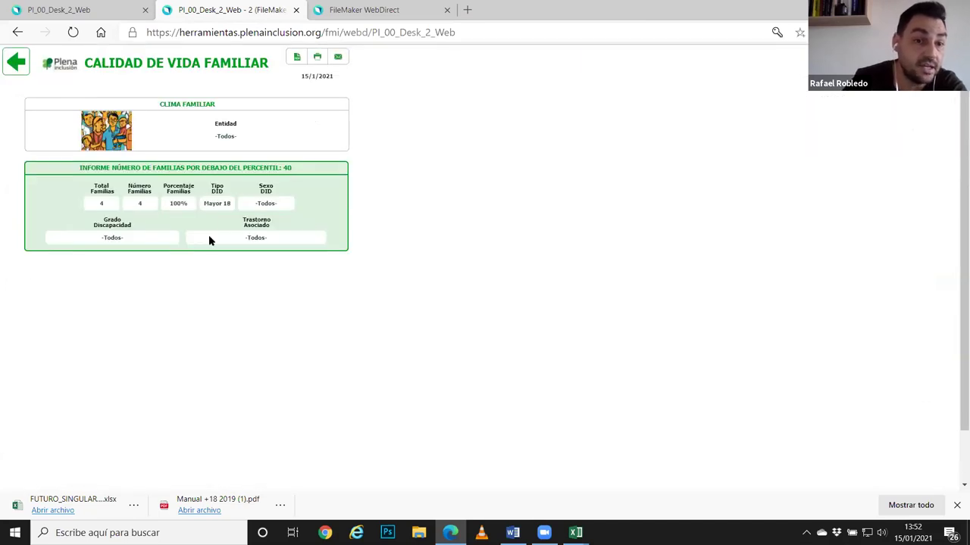
click(18, 63)
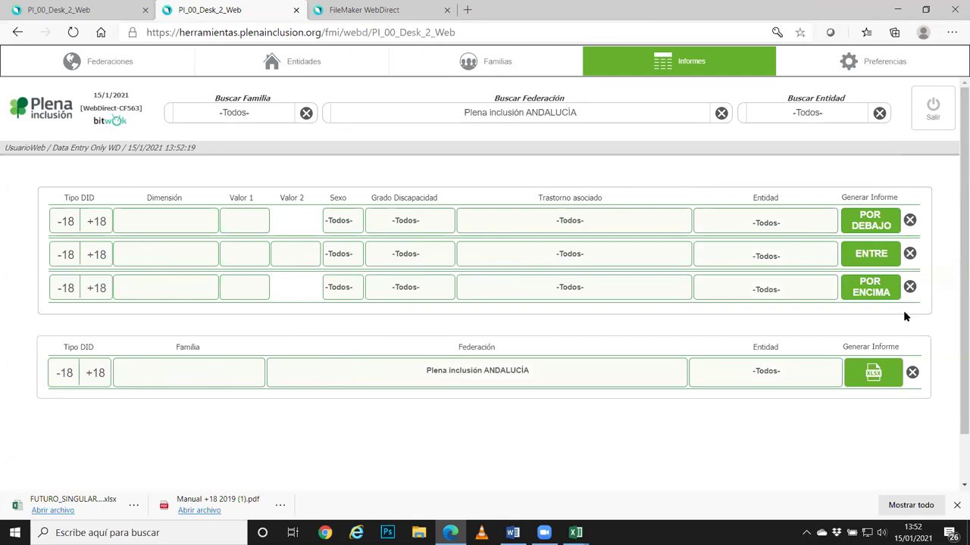
Try to export the Plena inclusión ANDALUCÍA report for all entities to Excel, and return to the federations list.
click(869, 375)
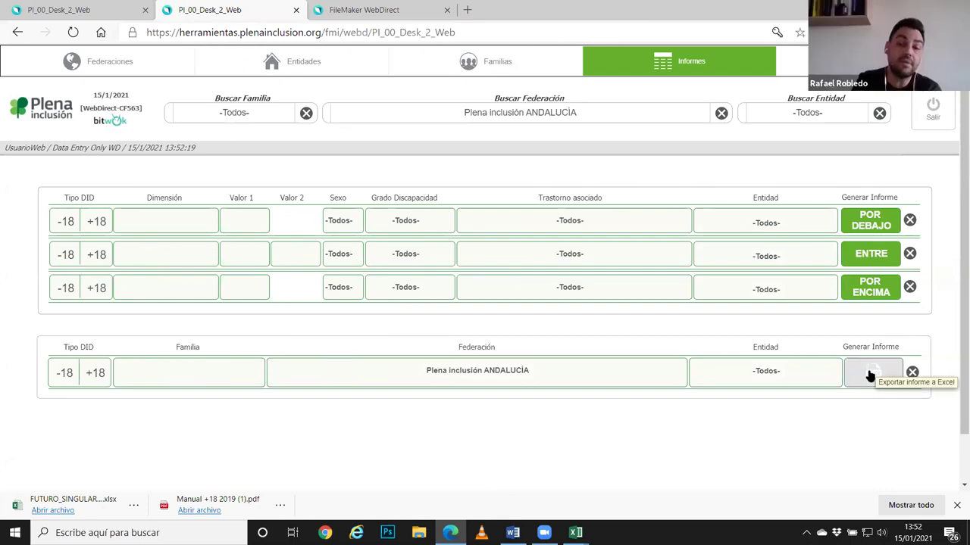
click(870, 375)
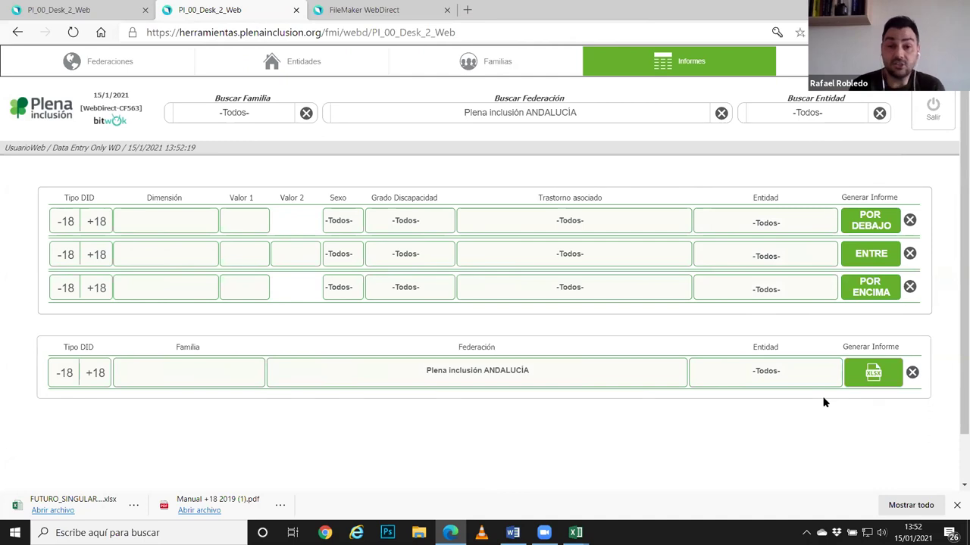
click(117, 65)
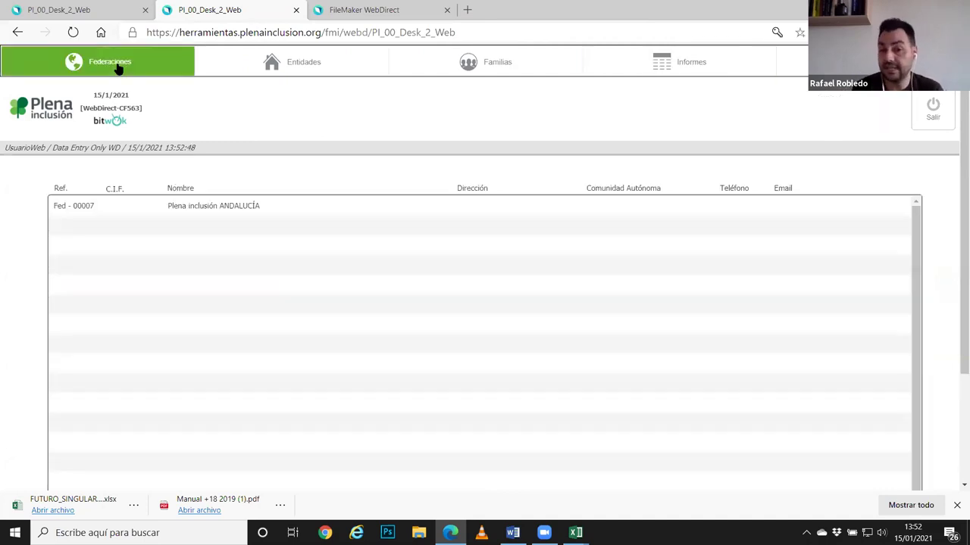